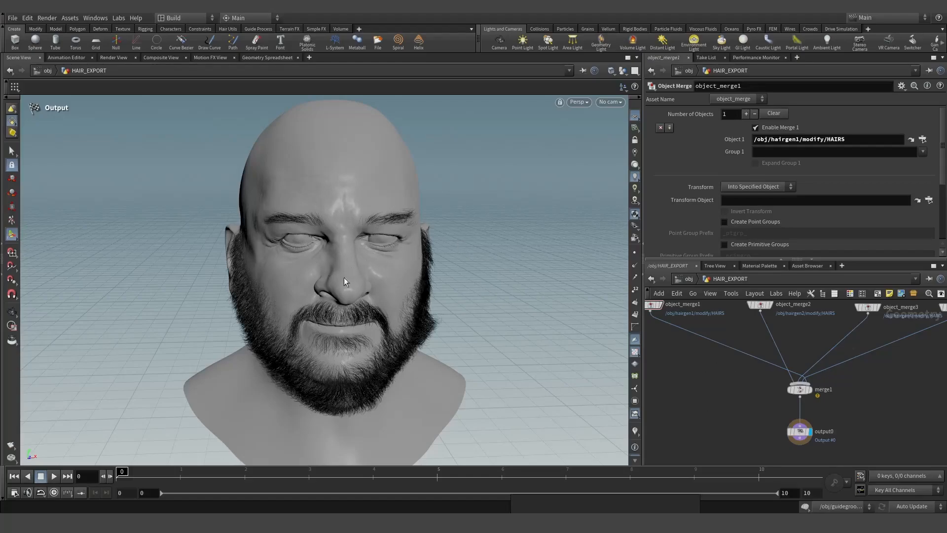
- Zoom out the HAIR_EXPORT network to see the object merges, merge1 and output0
scroll(709, 345, down, 3)
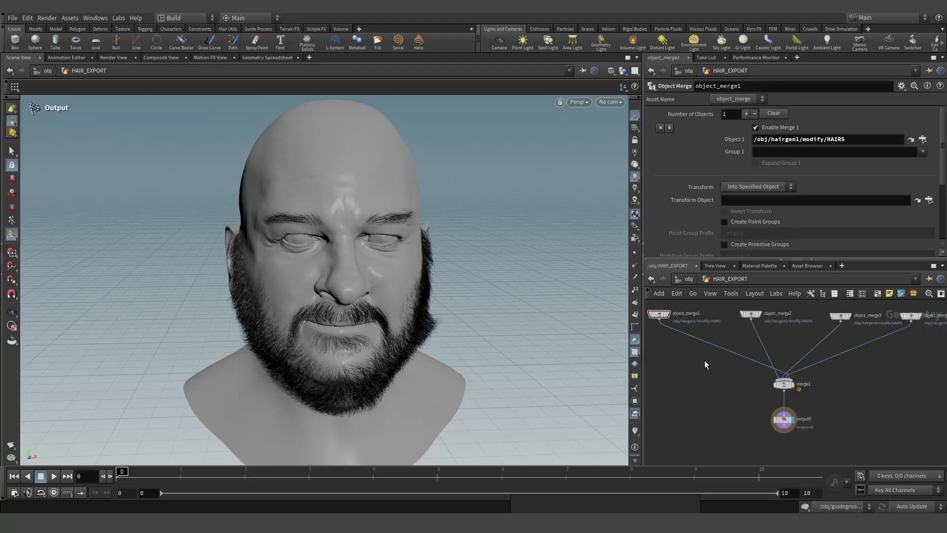
- Add a Labs Unreal Groom Export node via the 'labsun' search and position it in the network
key(Tab)
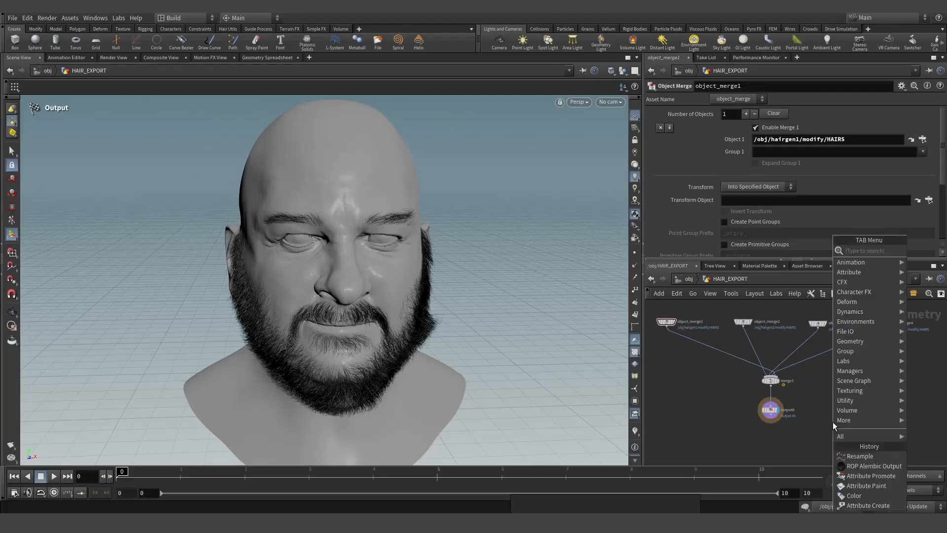
mouse_move(834, 423)
text(l)
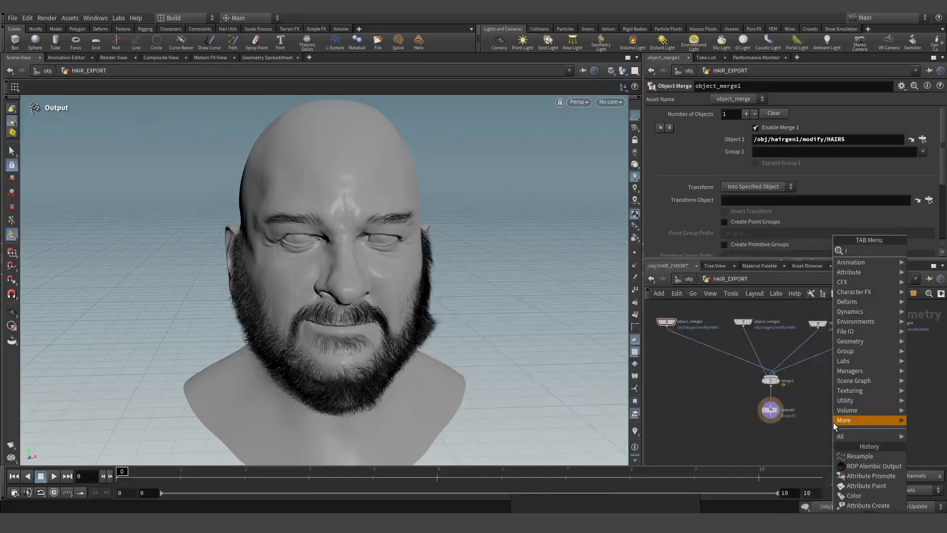
text(abs)
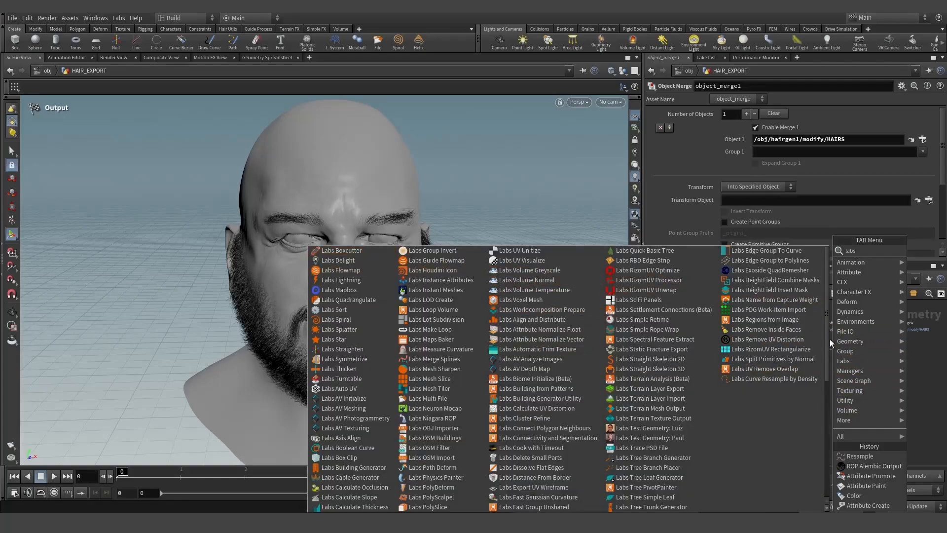
text(un)
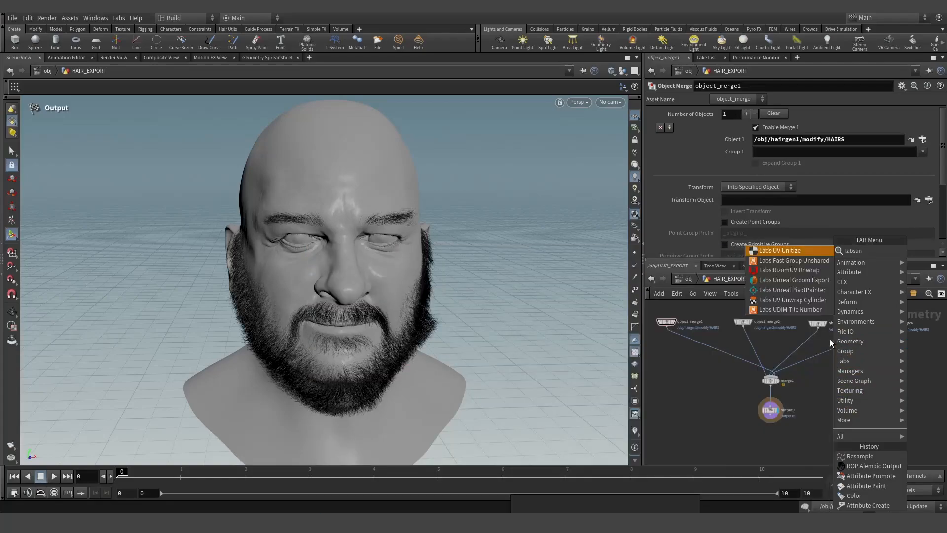
click(805, 280)
click(835, 402)
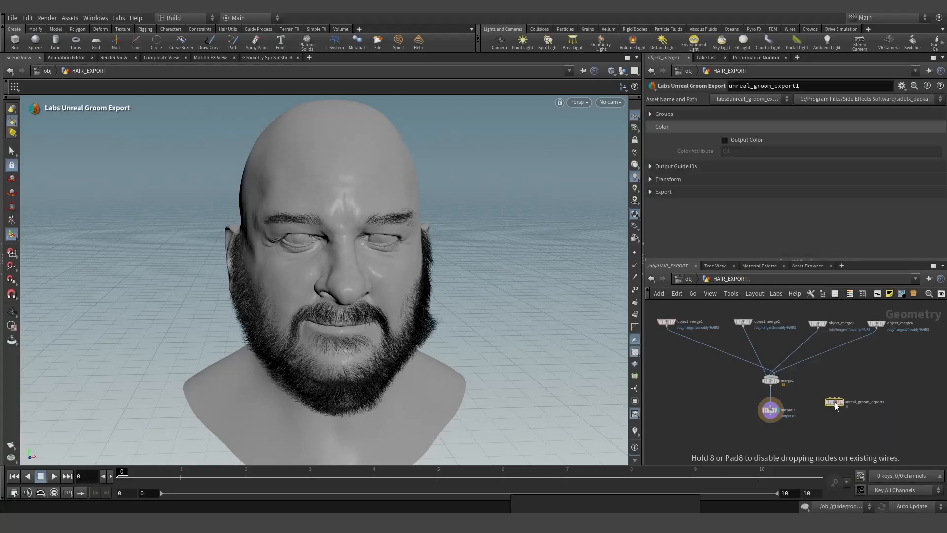
scroll(835, 402, up, 3)
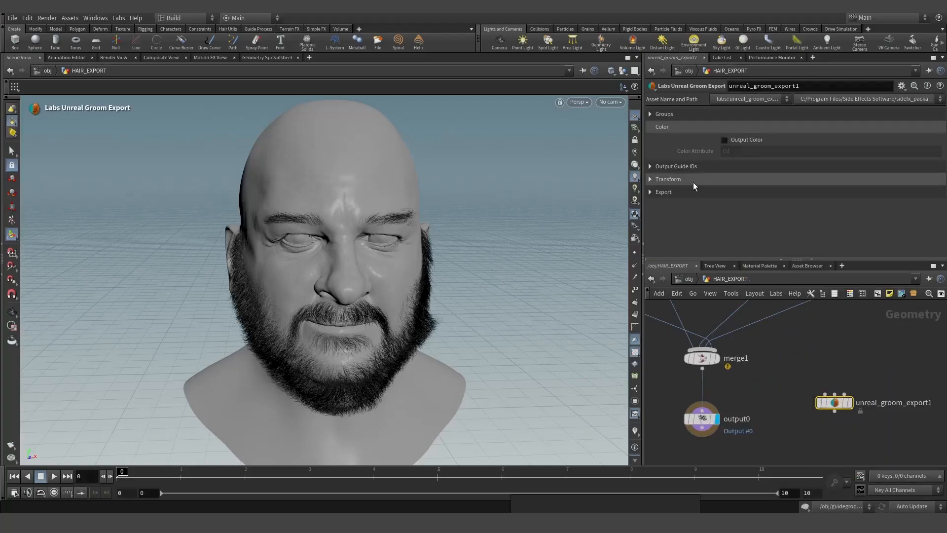
drag(830, 408, 826, 416)
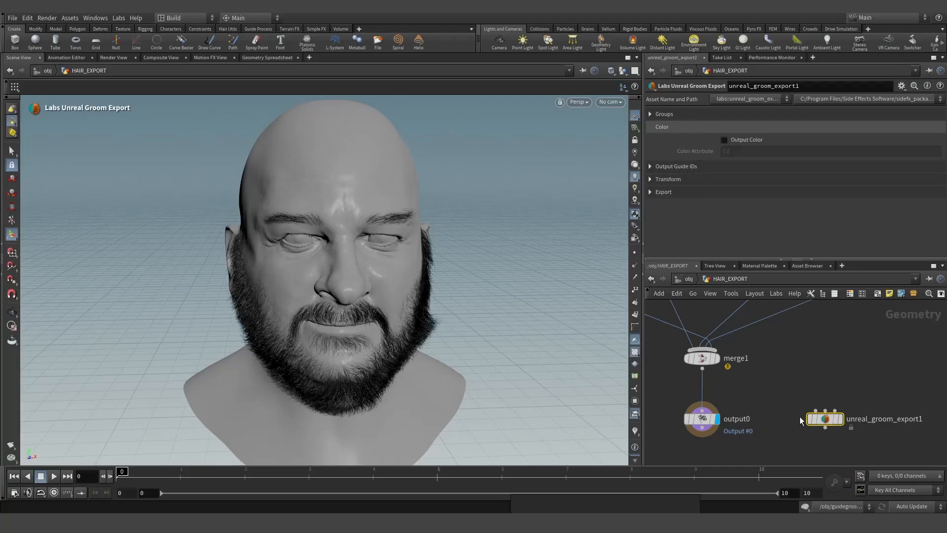
- Inspect its Groups settings, then delete unreal_groom_export1
click(651, 114)
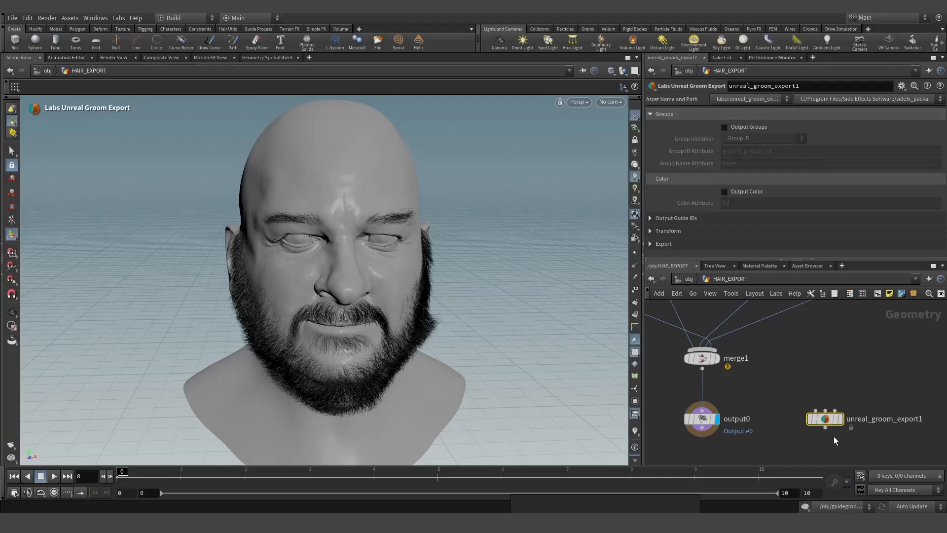
mouse_move(823, 426)
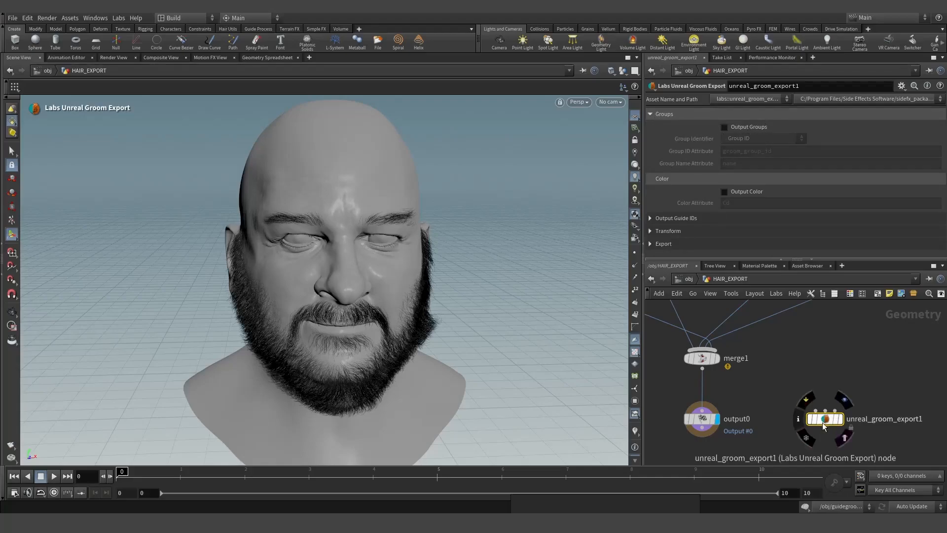
key(Delete)
- Orbit the head, then go up to /obj, enter HAIR_EXPORT and select object_merge1
scroll(879, 371, down, 1)
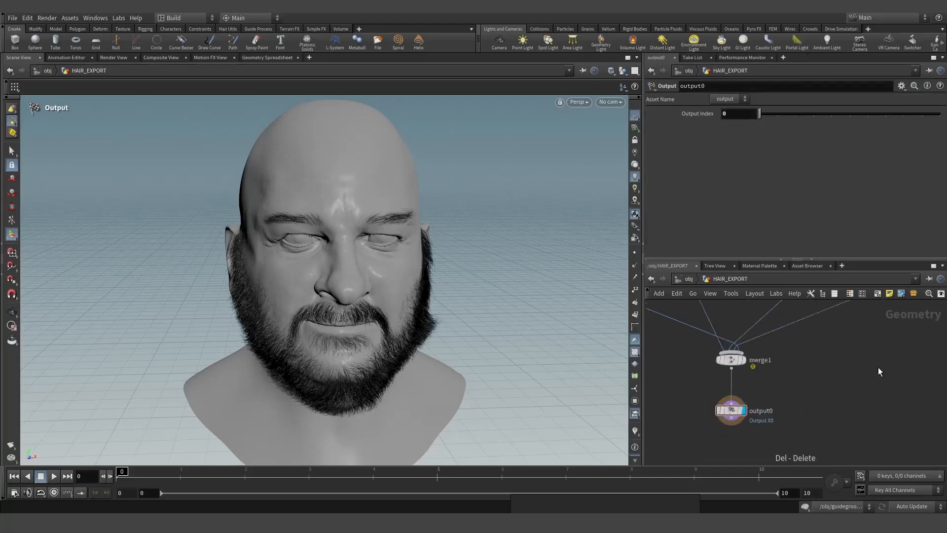
scroll(880, 371, down, 3)
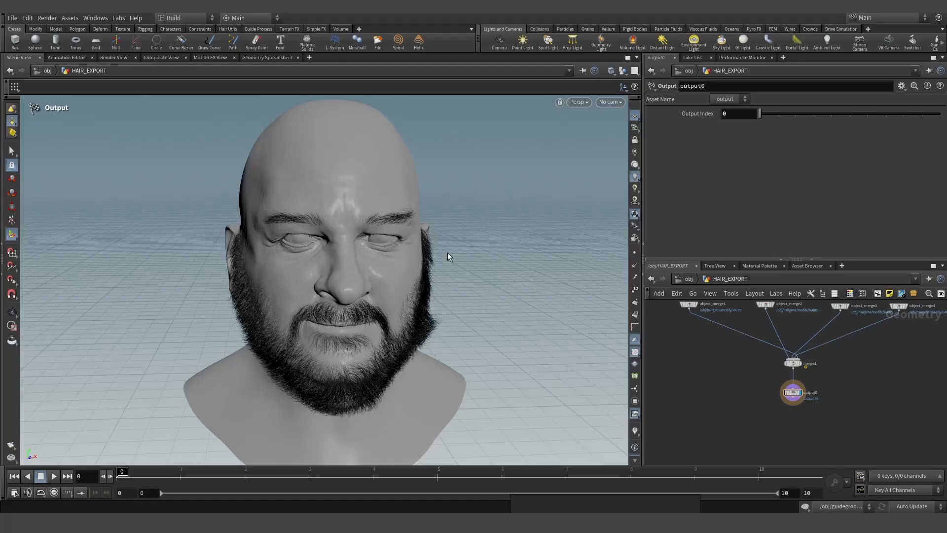
drag(446, 313, 412, 308)
scroll(737, 384, down, 1)
scroll(737, 384, up, 2)
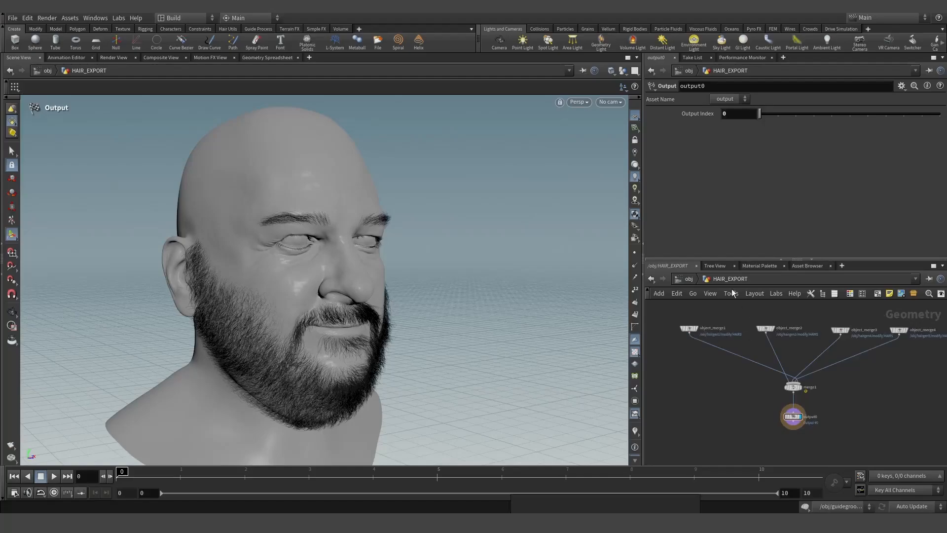
click(689, 278)
click(734, 411)
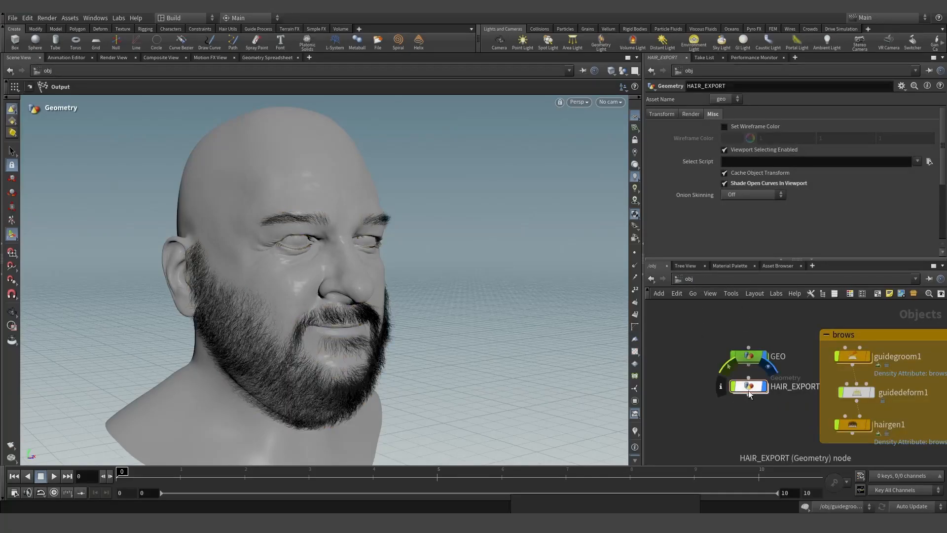
double_click(748, 387)
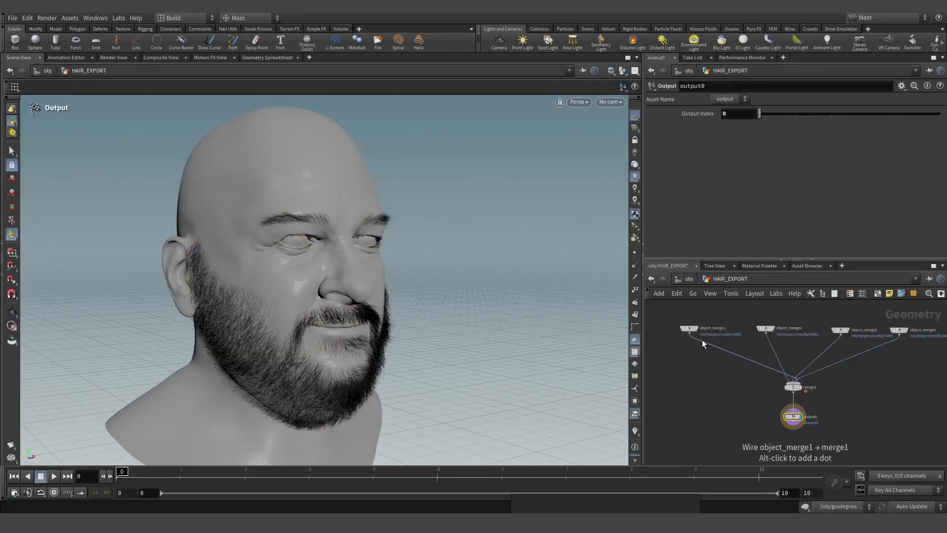
click(693, 330)
- Switch the display between object_merge1's eyebrows and object_merge2's hair to compare them
click(700, 329)
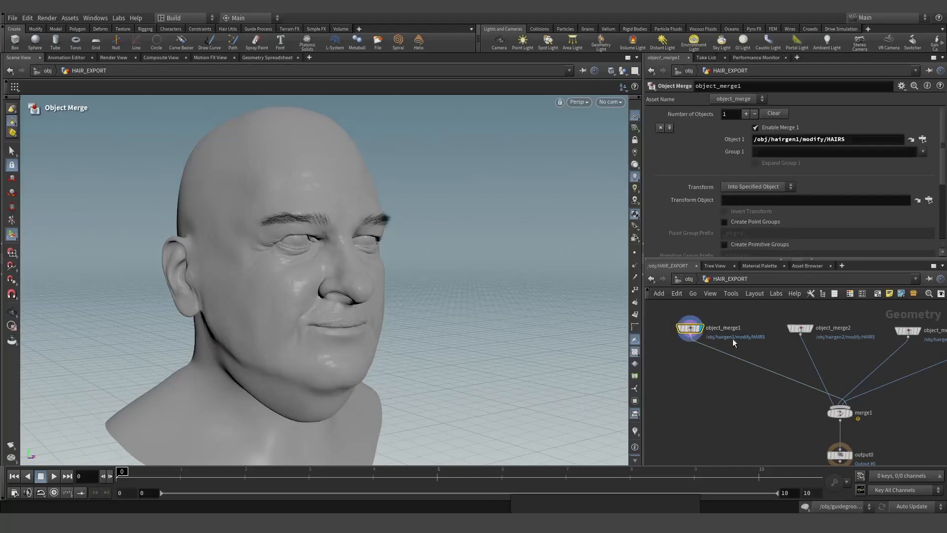
click(800, 330)
click(813, 329)
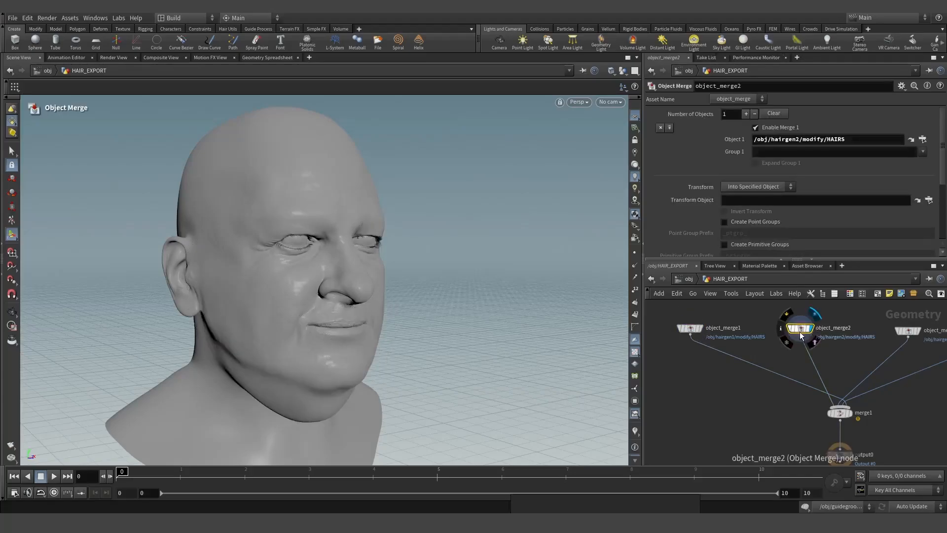
click(690, 327)
click(701, 328)
scroll(728, 349, down, 2)
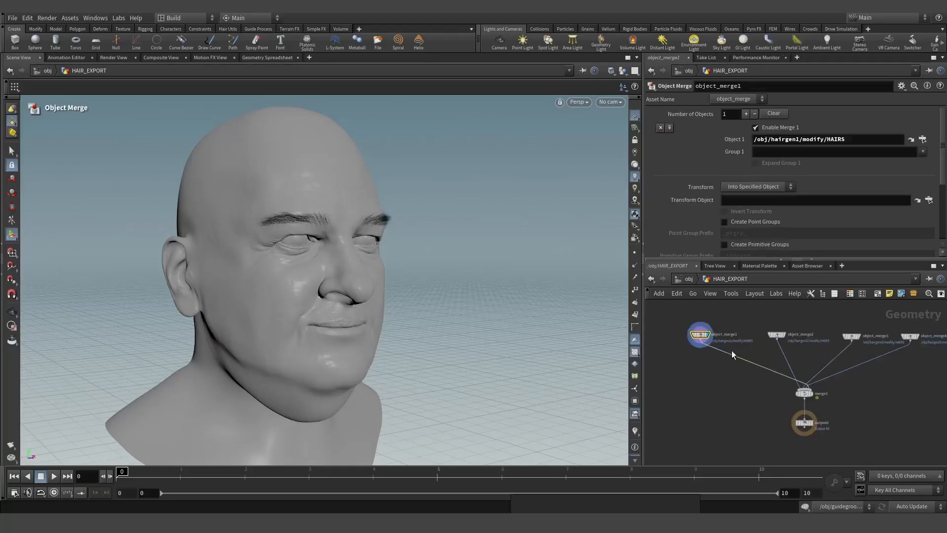
scroll(834, 337, up, 3)
click(735, 333)
click(746, 332)
scroll(748, 351, down, 3)
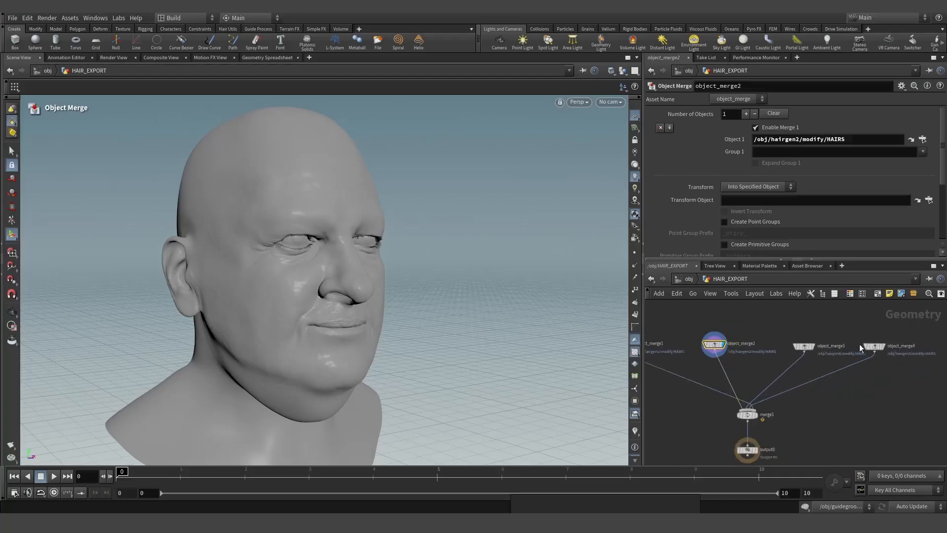
scroll(849, 341, up, 4)
- Display object_merge3's beard, then object_merge4's moustache from hairgen5
click(767, 350)
click(786, 349)
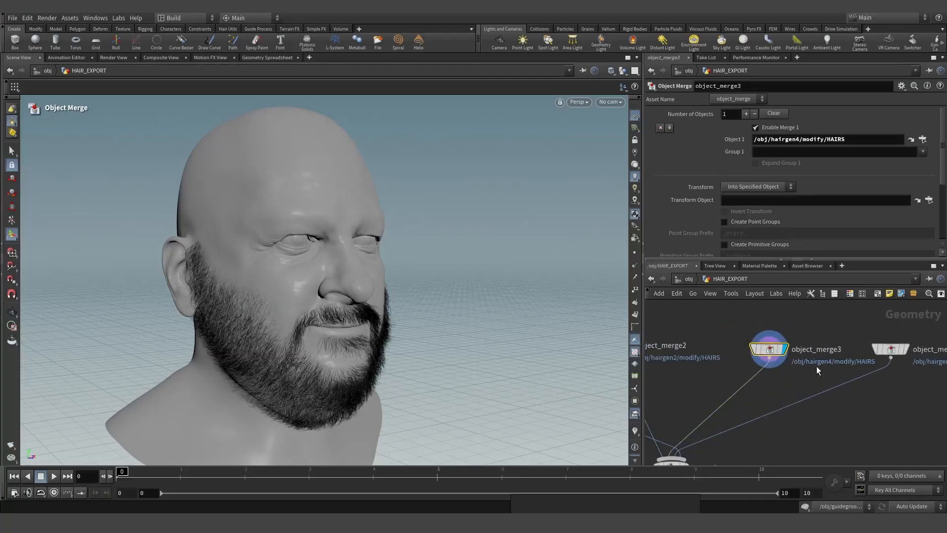
click(881, 348)
click(909, 348)
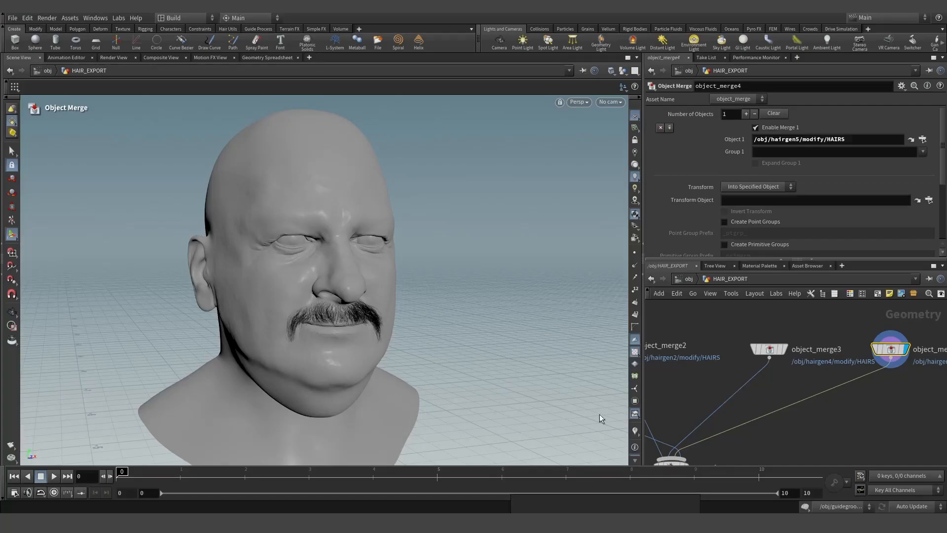
scroll(852, 379, down, 3)
scroll(860, 370, down, 1)
scroll(678, 372, up, 2)
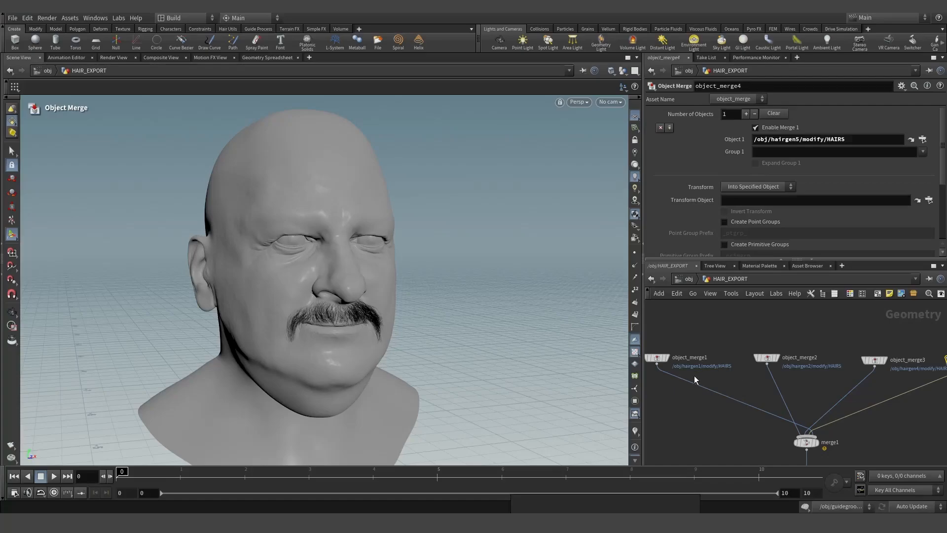
scroll(691, 380, up, 2)
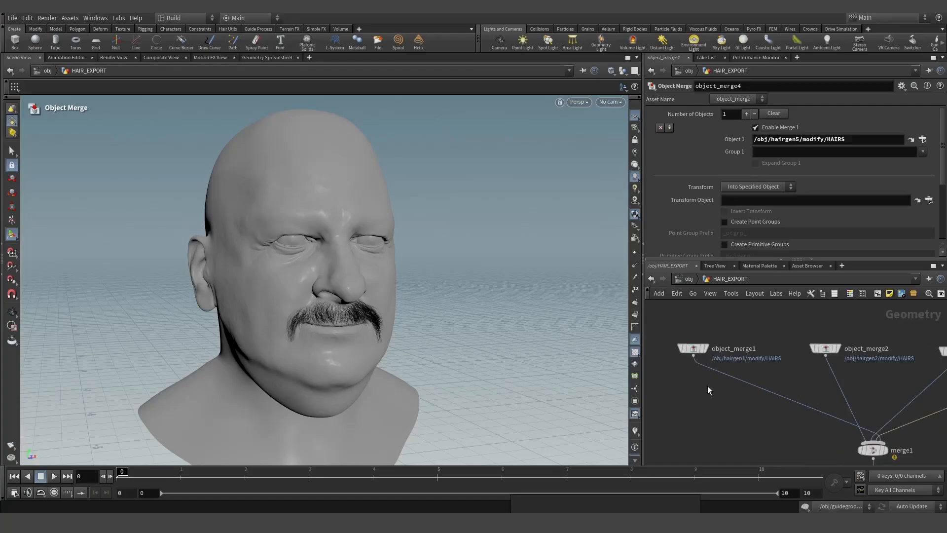
- Insert an Attribute Create node between object_merge1 and merge1
key(Tab)
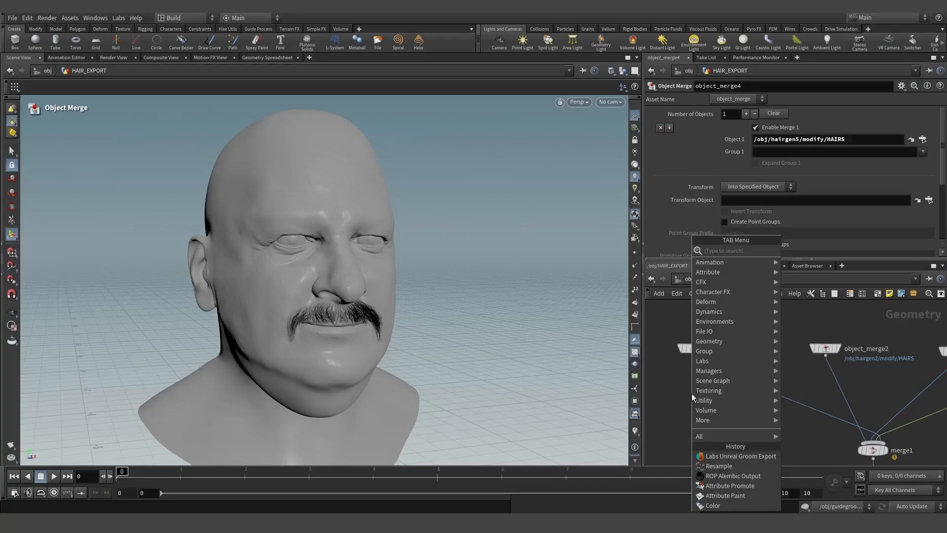
text(attc)
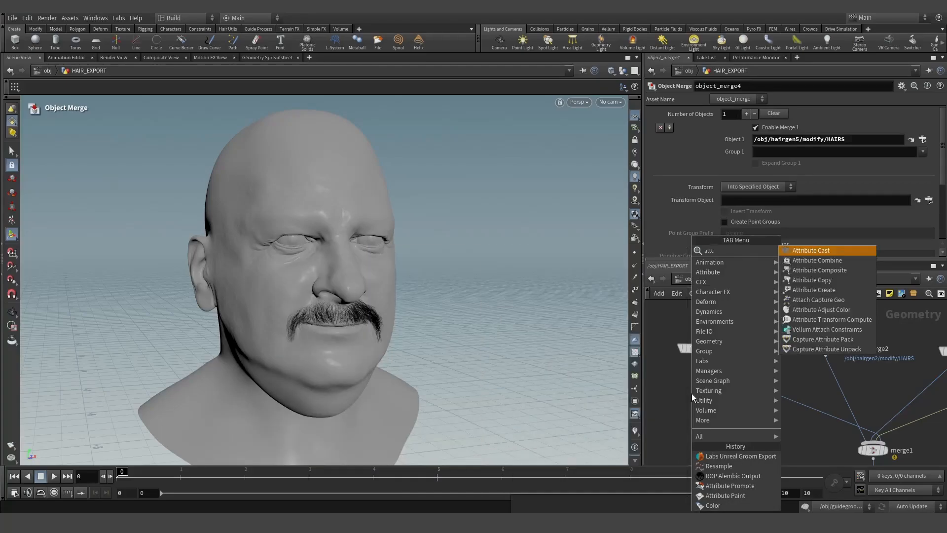
key(Escape)
key(Tab)
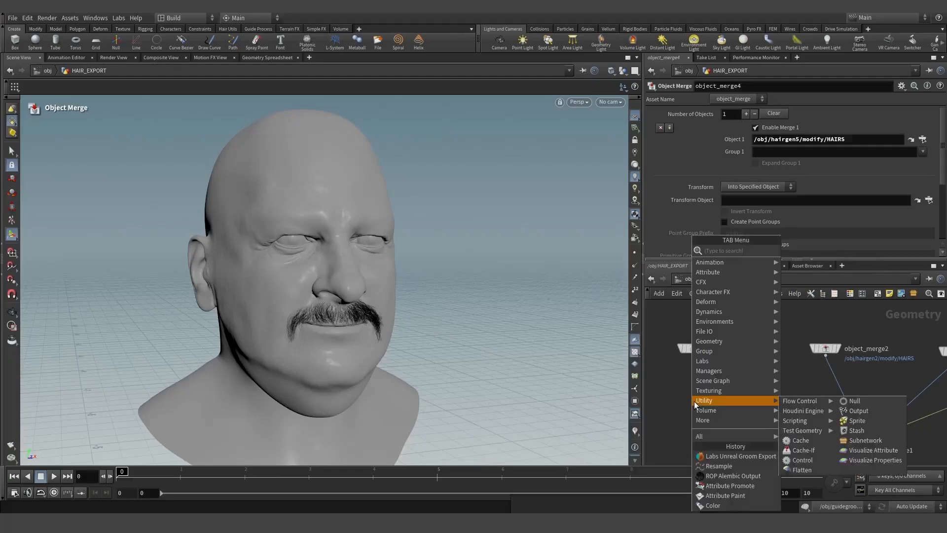
text(a)
mouse_move(694, 402)
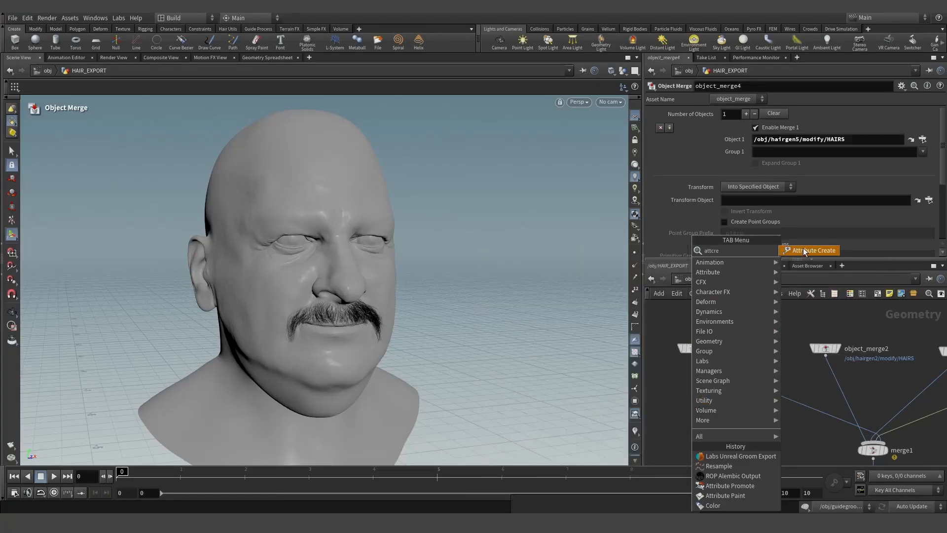
click(804, 248)
click(722, 374)
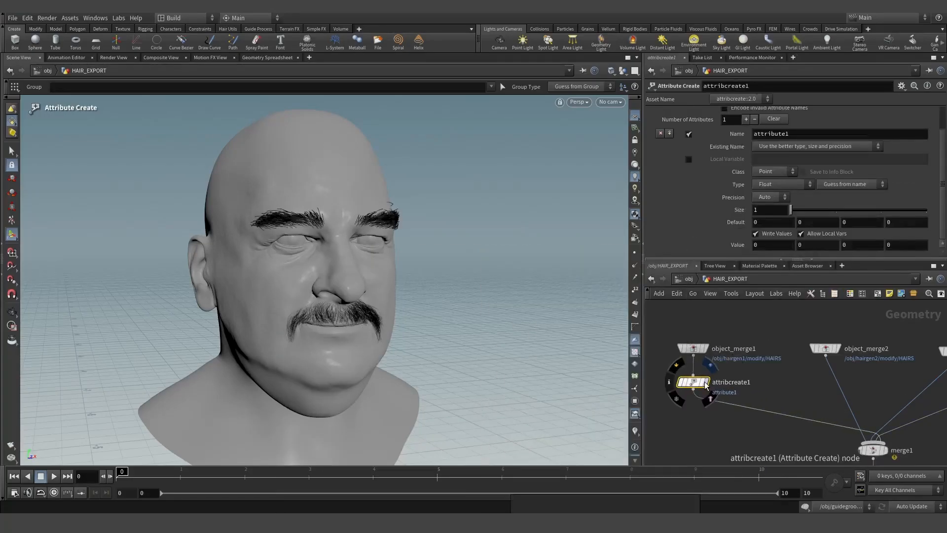
- Name the attribute groom_group_id, Integer type, Primitive class, and view it in the Geometry Spreadsheet
click(779, 184)
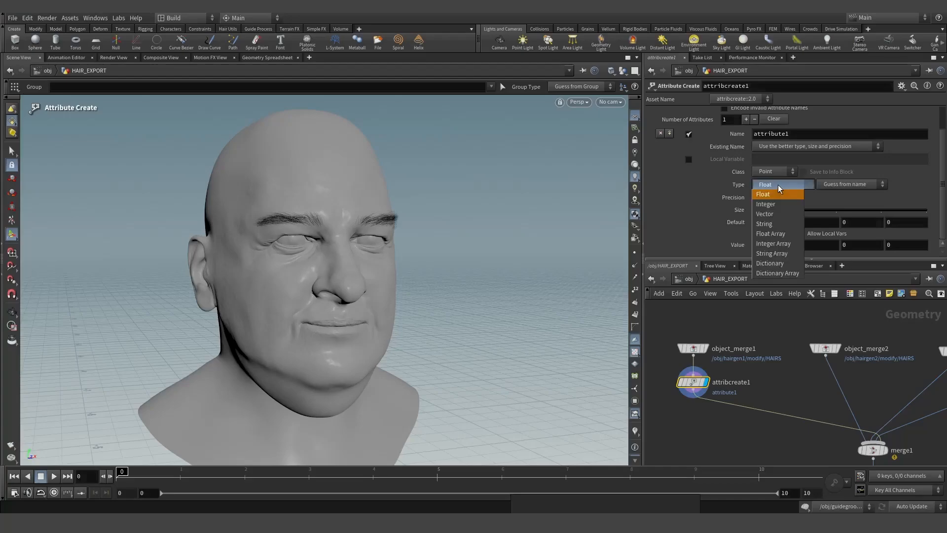
click(779, 187)
click(809, 133)
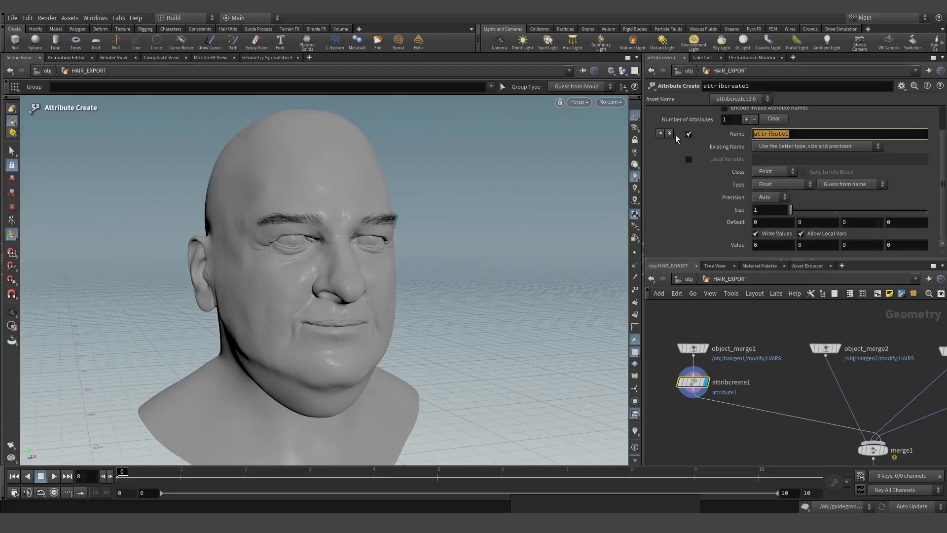
text(groom_group_id)
key(Return)
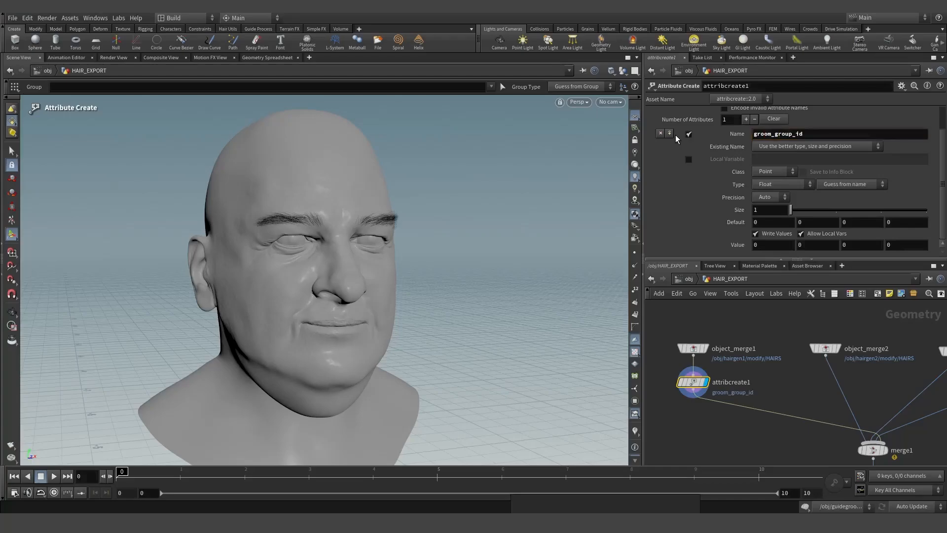
click(776, 185)
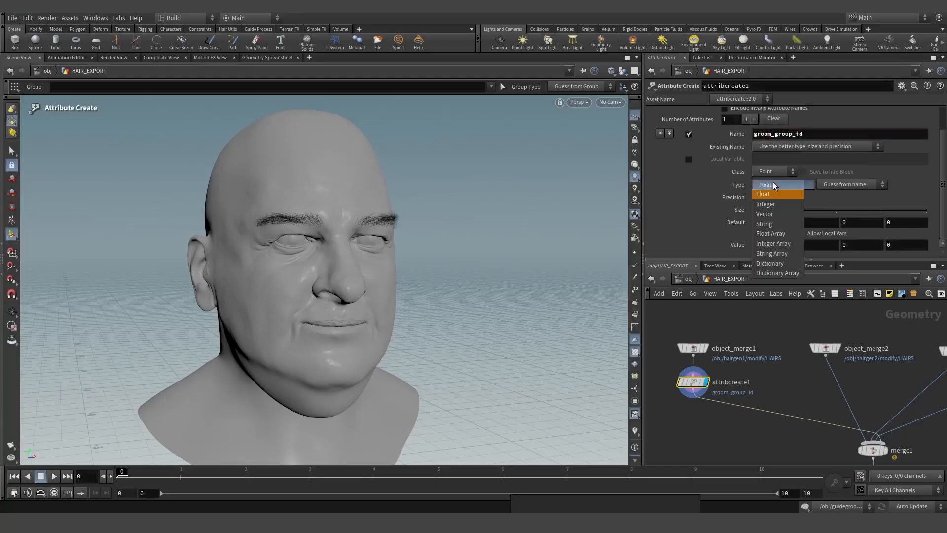
click(772, 205)
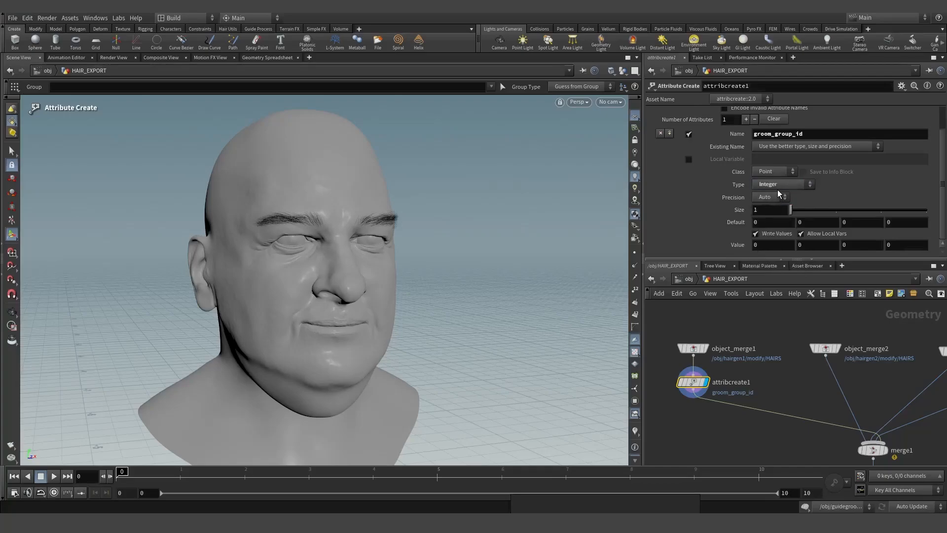
click(772, 171)
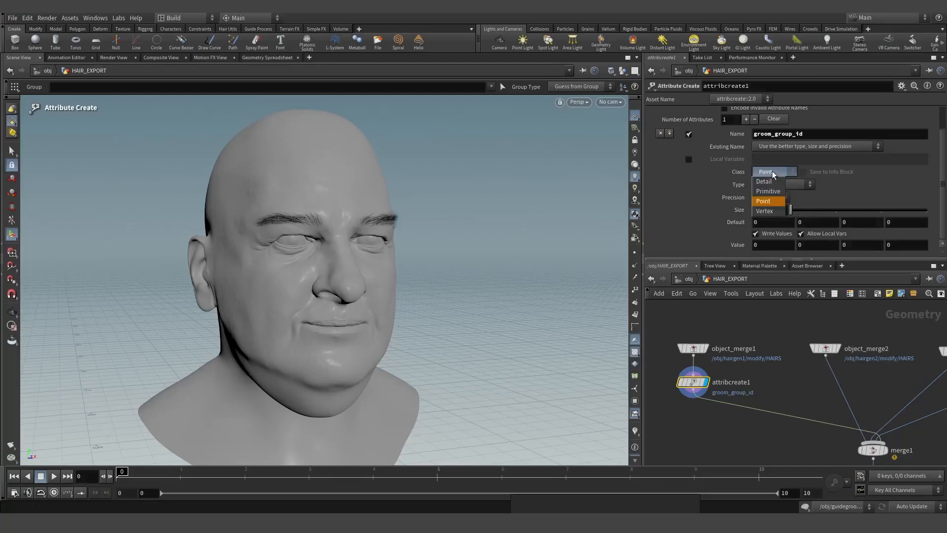
click(772, 191)
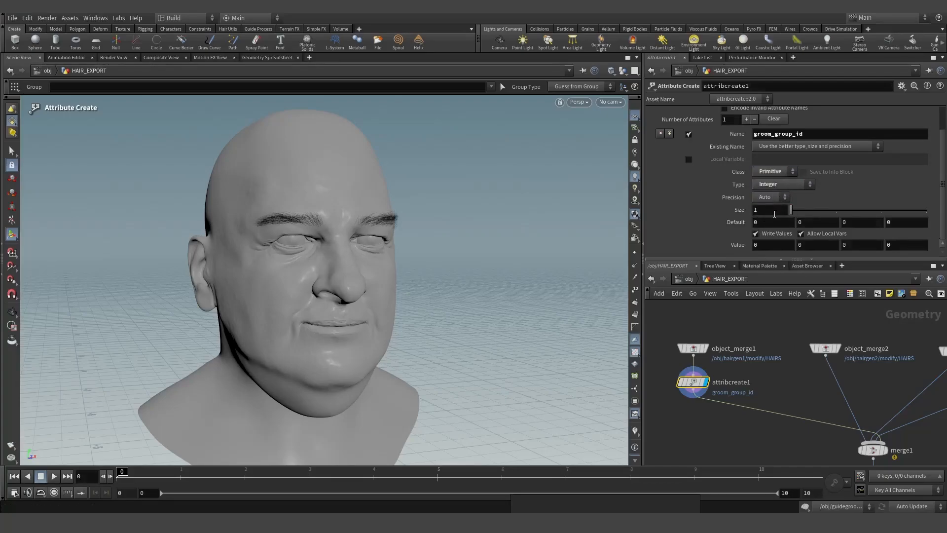
click(266, 58)
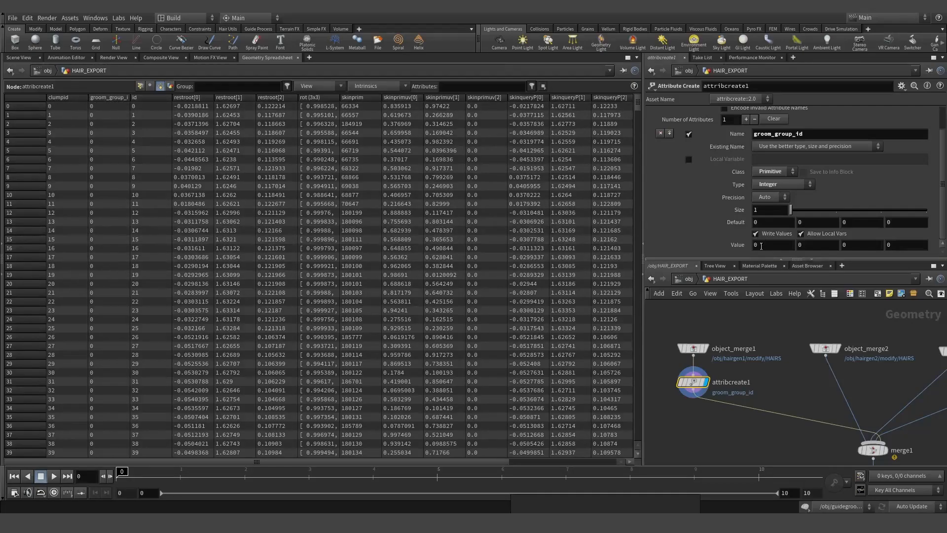
- Alt-drag a copy of attribcreate1 onto the second hair branch with groom_group_id value 1
mouse_move(695, 386)
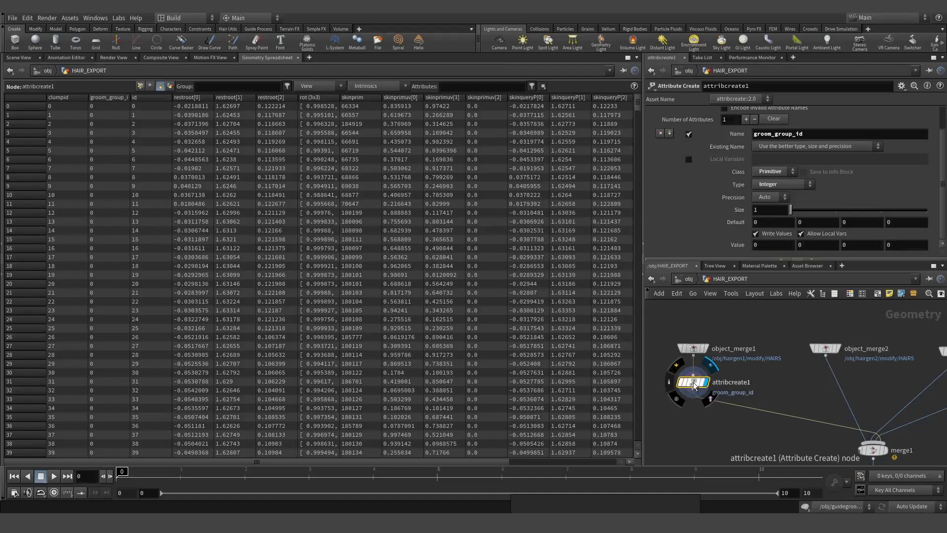
alt+drag(694, 386, 839, 383)
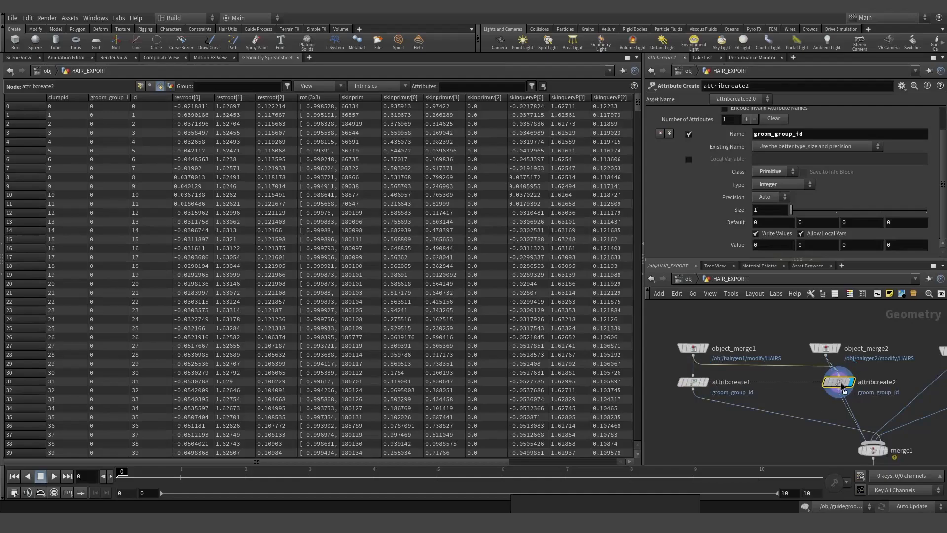
double_click(755, 245)
text(1)
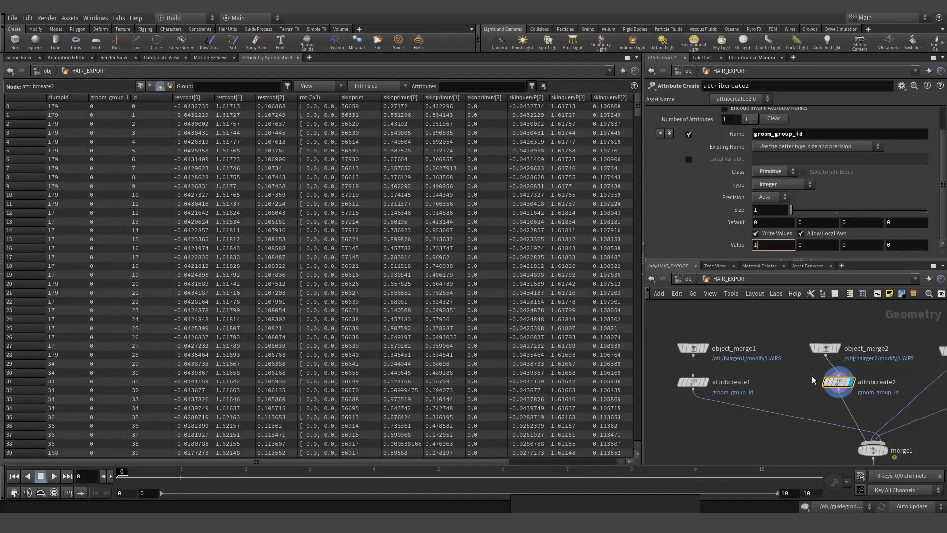
key(Return)
- Copy the attribute node onto the third hair branch with value 2
scroll(110, 106, down, 1)
scroll(859, 393, up, 3)
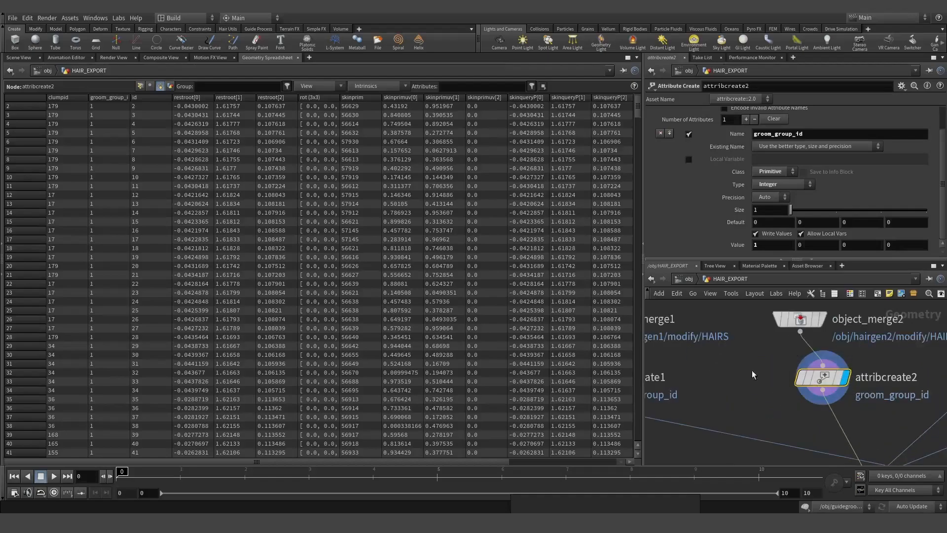
middle_drag(753, 375, 710, 374)
scroll(710, 374, up, 1)
scroll(838, 389, down, 2)
middle_drag(838, 389, 776, 385)
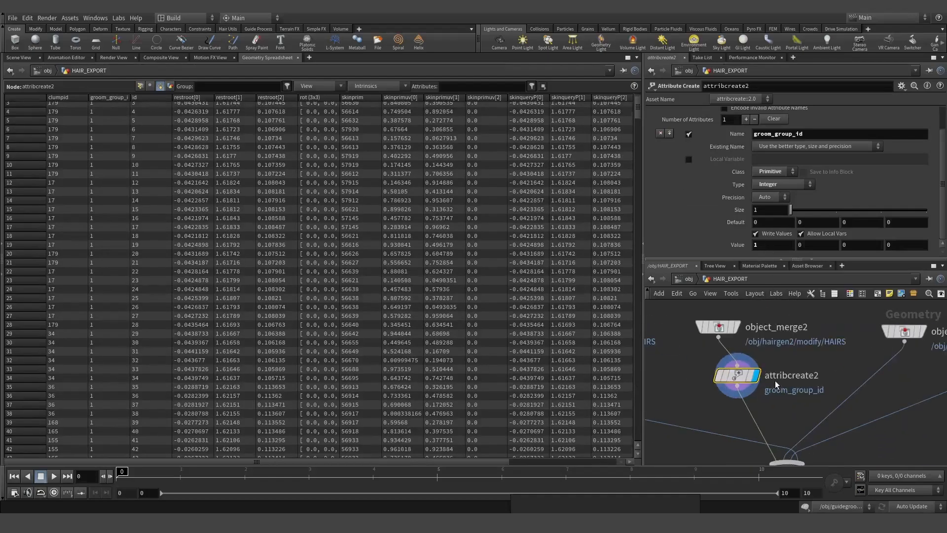
alt+drag(739, 376, 876, 376)
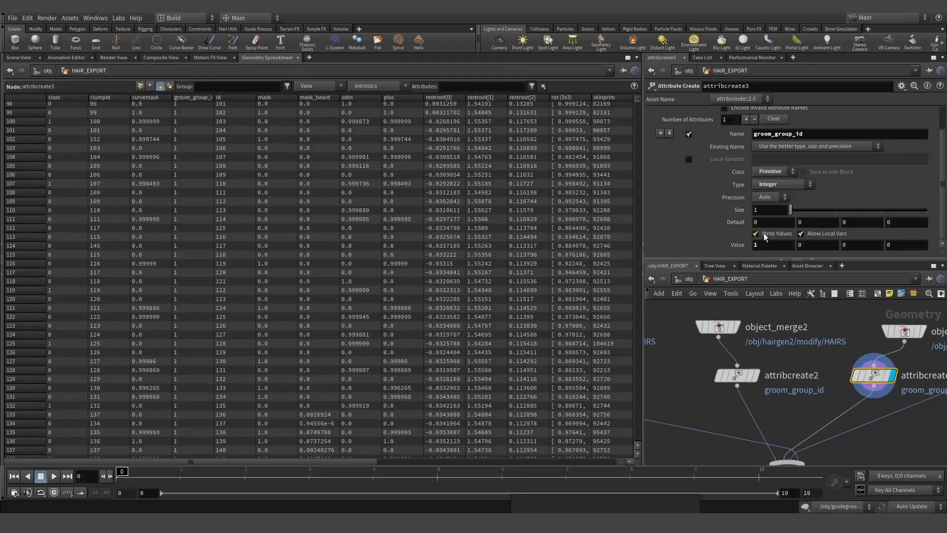
drag(764, 244, 729, 288)
text(2)
key(Return)
- Copy it onto the fourth hair branch with value 3 and return to the Scene View
scroll(808, 407, down, 2)
middle_drag(808, 407, 768, 408)
scroll(846, 397, up, 3)
alt+drag(785, 383, 913, 380)
drag(772, 245, 668, 237)
text(3)
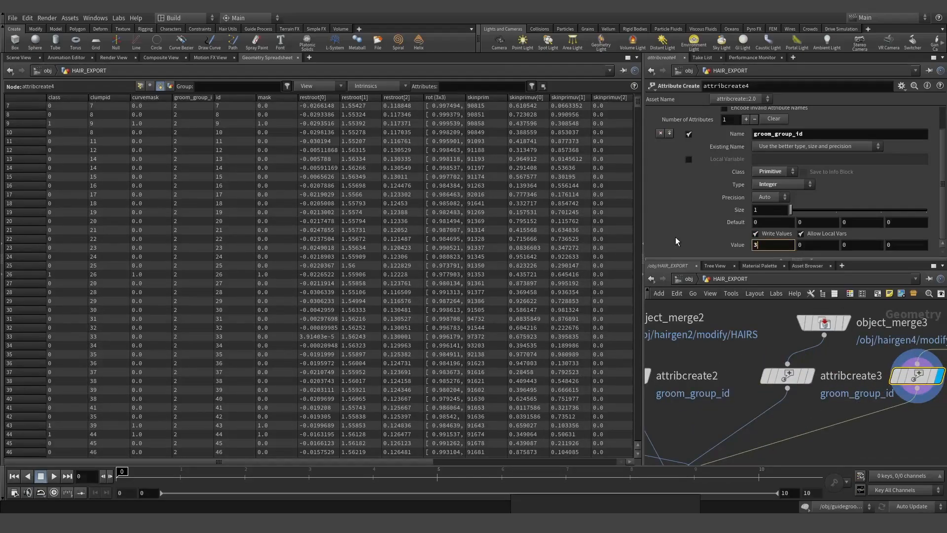
key(Return)
click(19, 57)
scroll(770, 386, down, 3)
- Display merge1 on the head and confirm groom_group_id in its info summary
scroll(726, 408, up, 3)
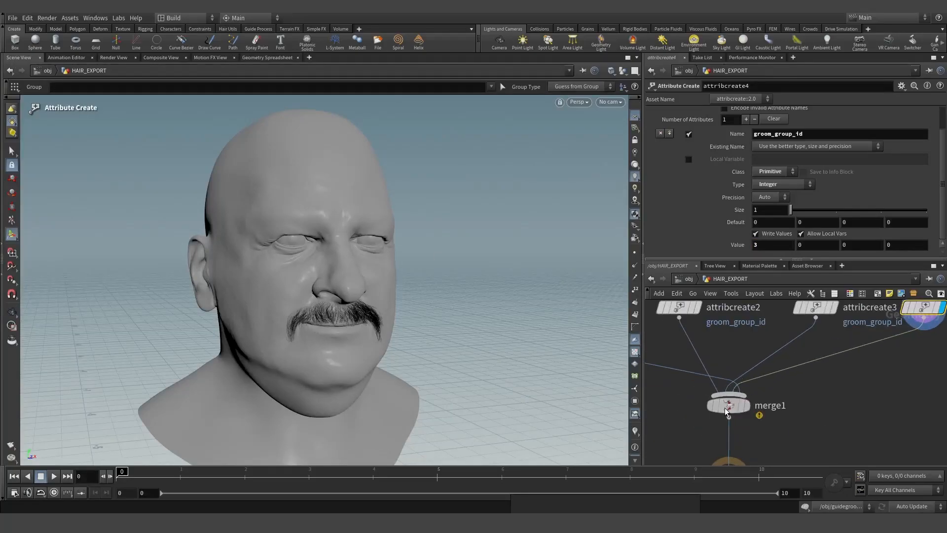
click(747, 406)
alt+drag(356, 270, 402, 306)
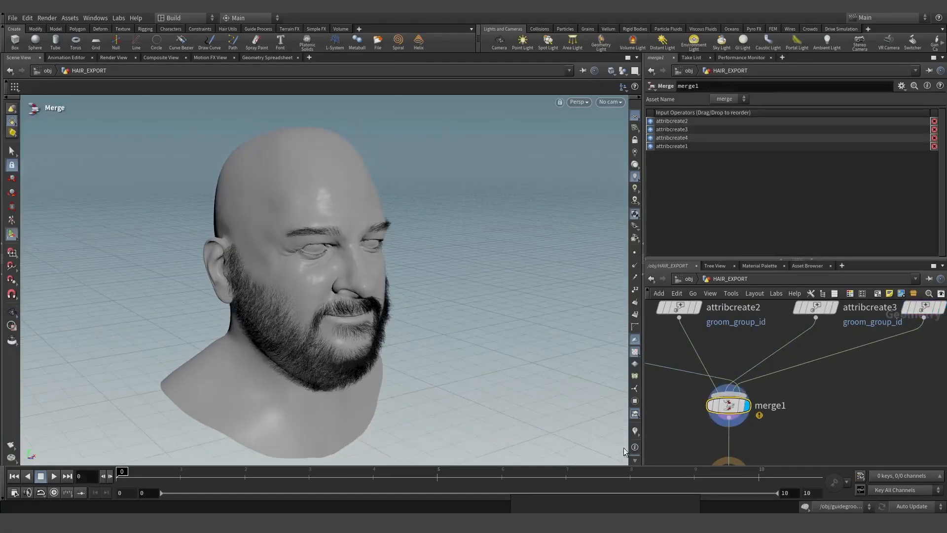
click(700, 408)
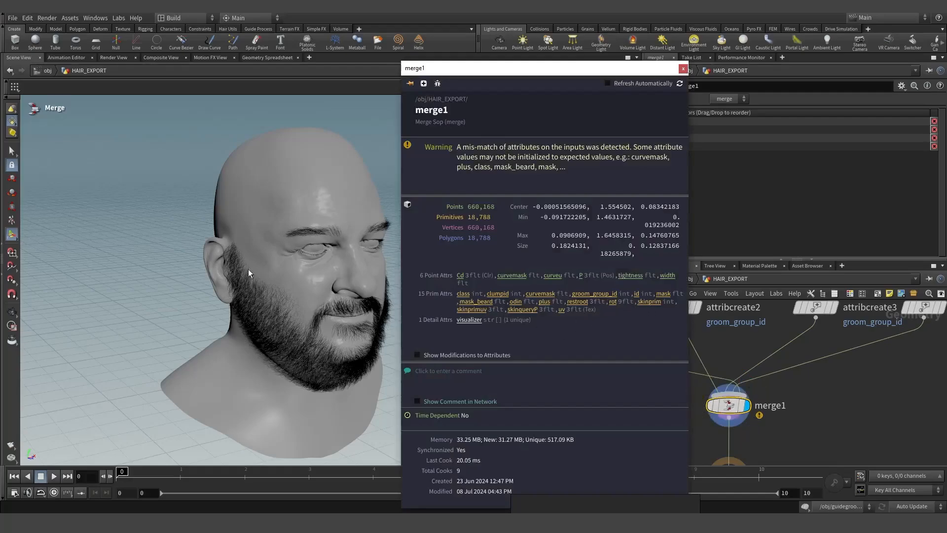
click(598, 295)
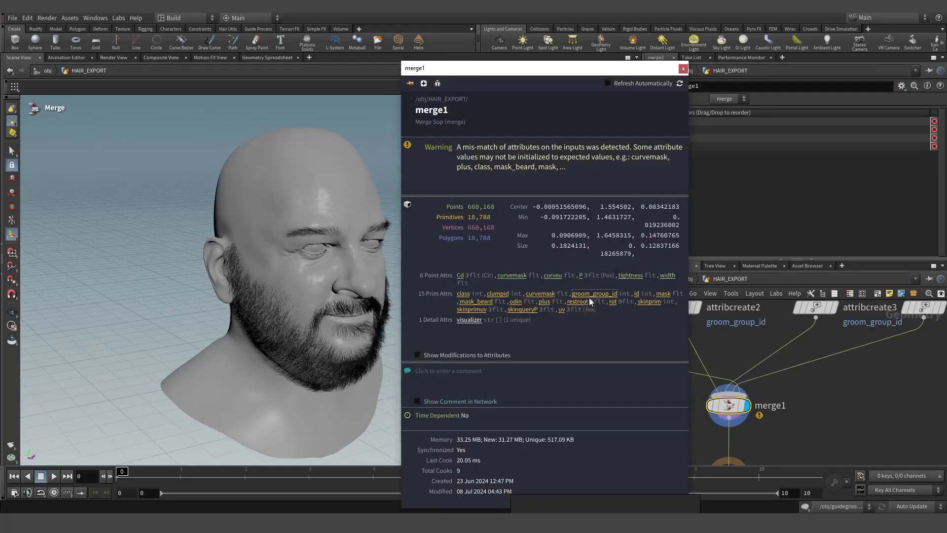
click(684, 68)
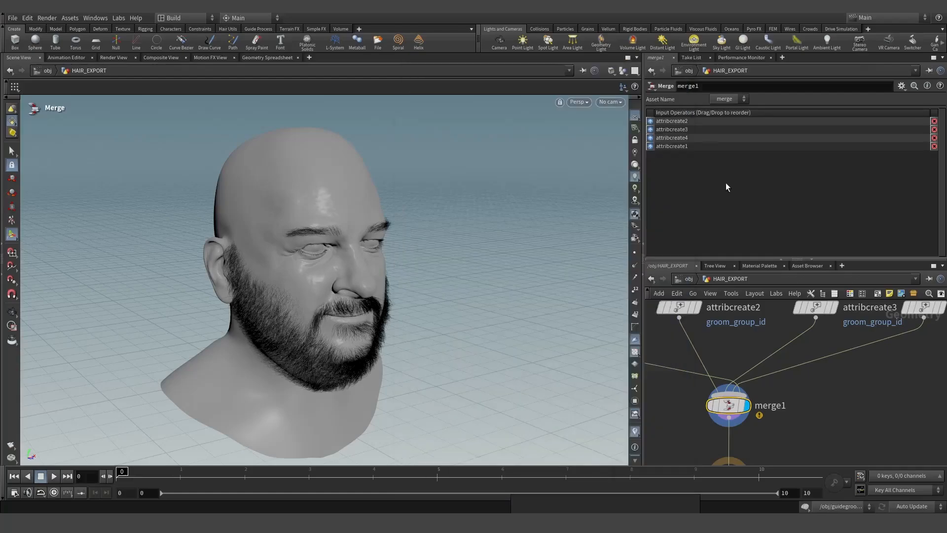
- Add a Color node under merge1 to visualize the hair coloured by groom_group_id
key(Tab)
text(col)
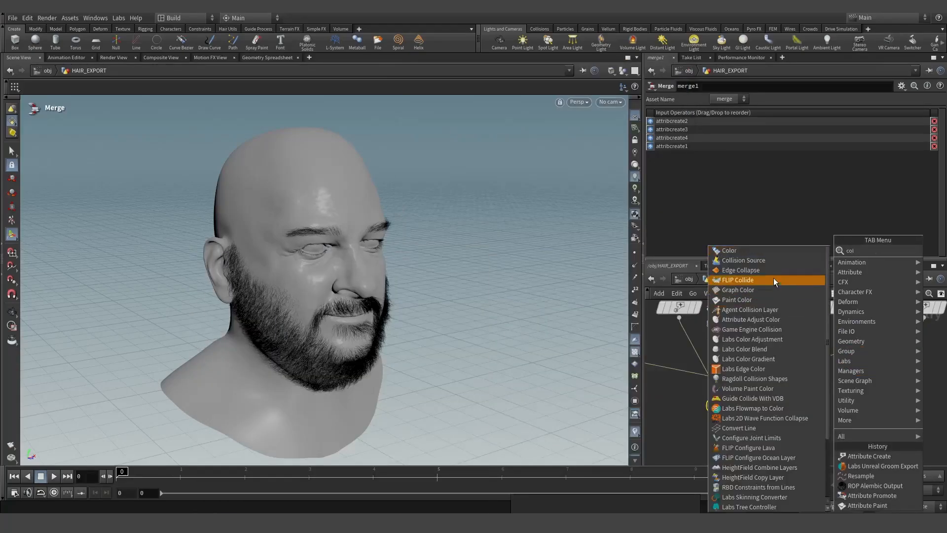
click(735, 250)
click(832, 418)
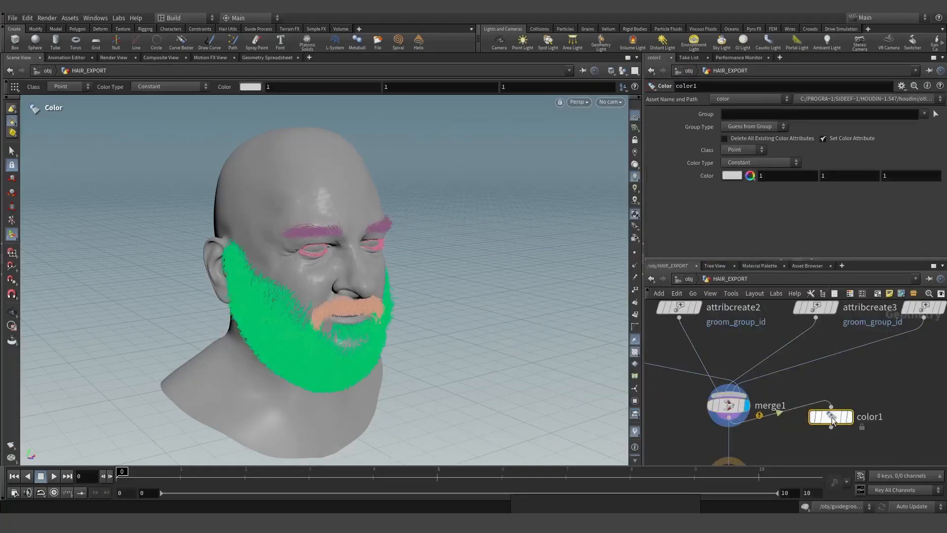
drag(832, 418, 837, 432)
click(856, 433)
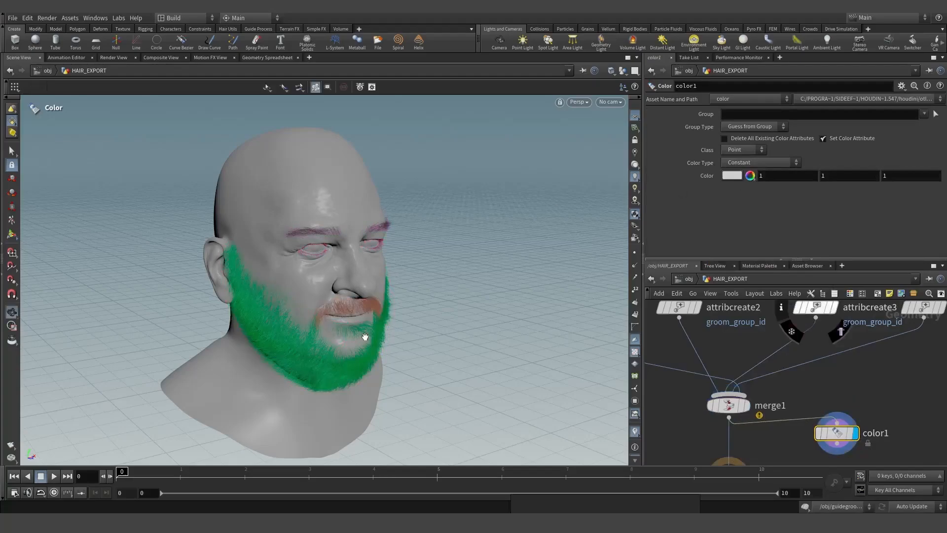
alt+drag(365, 336, 403, 332)
scroll(403, 332, up, 2)
mouse_move(835, 433)
click(804, 433)
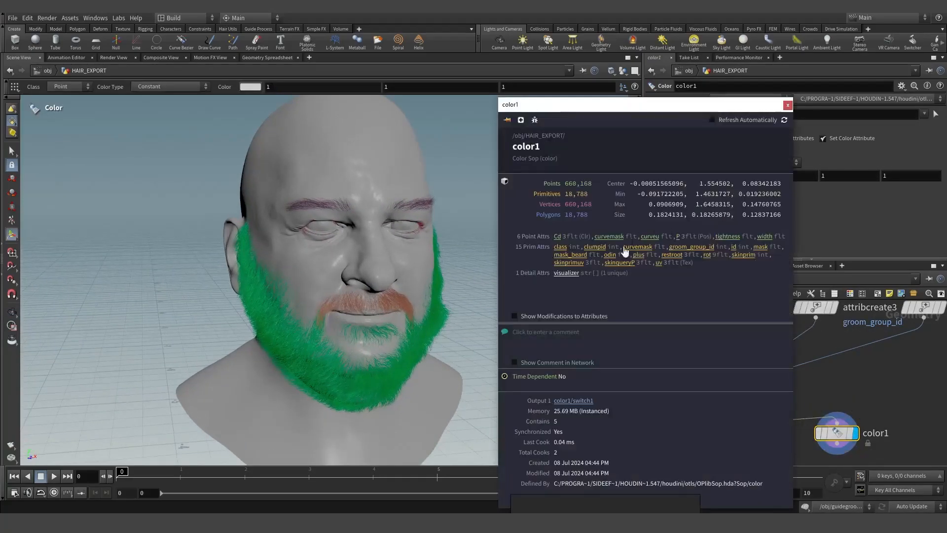
click(692, 246)
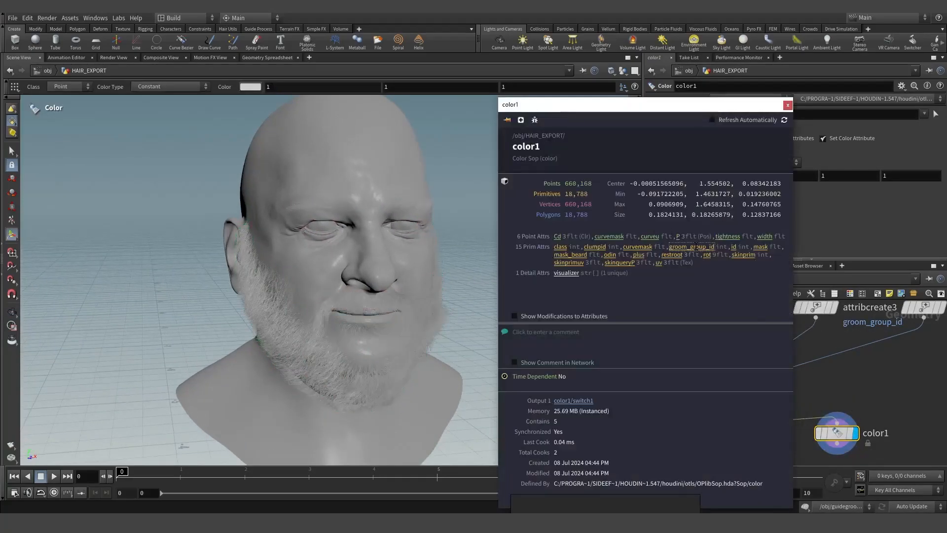
click(693, 248)
alt+drag(399, 280, 410, 277)
- Delete color1 and add an Attribute Paint node after attribcreate1, displaying attribpaint1
key(Delete)
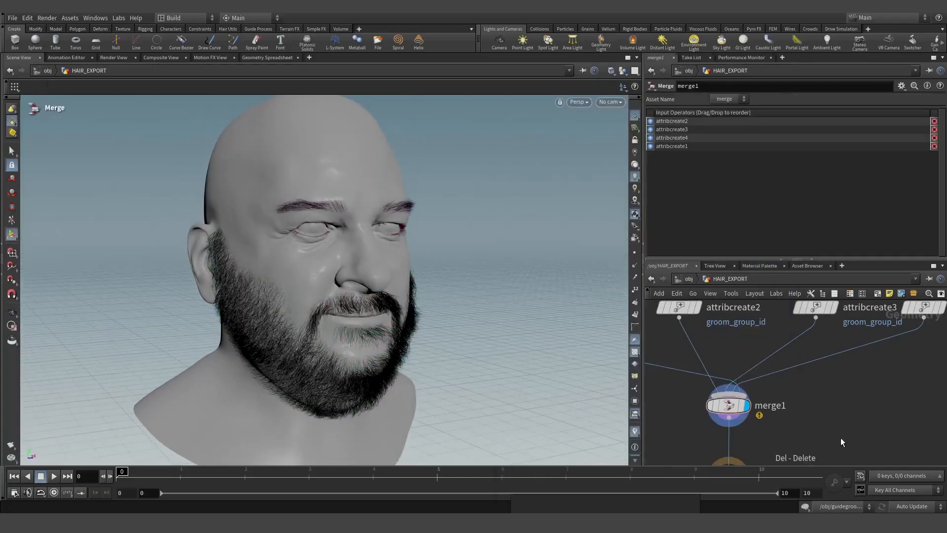
scroll(814, 380, down, 5)
key(Tab)
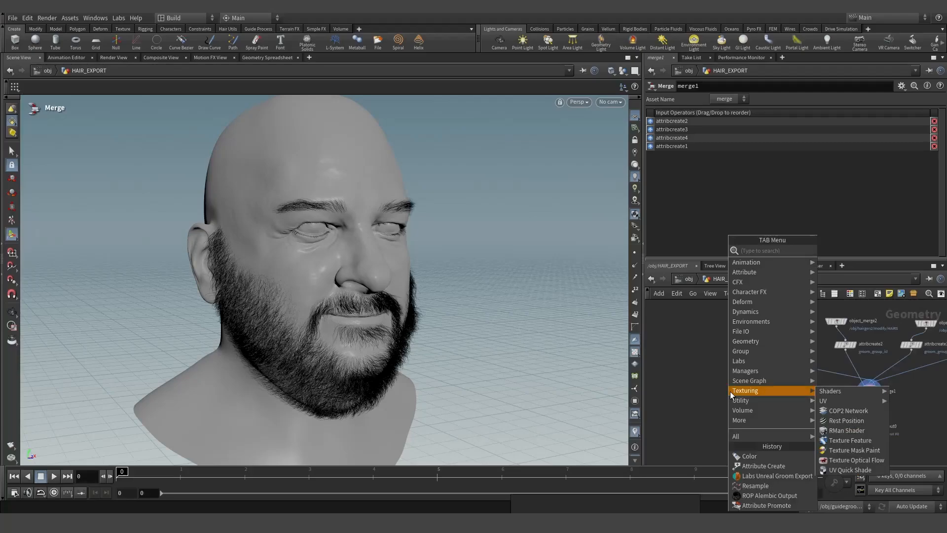
text(attp)
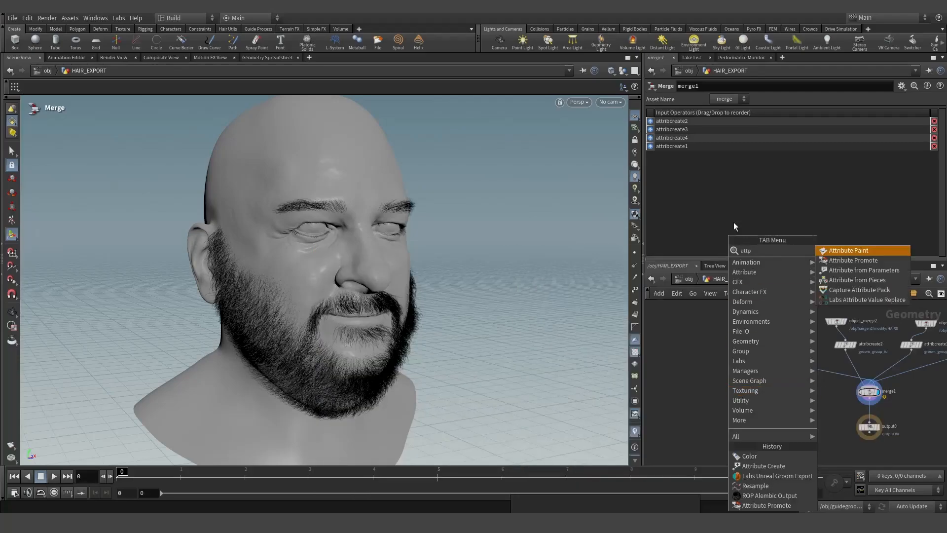
click(853, 250)
click(740, 380)
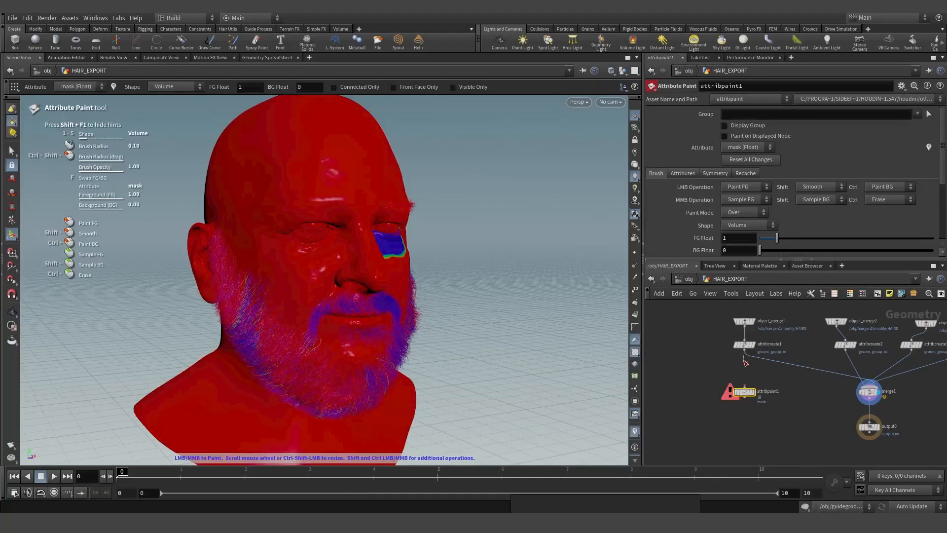
click(743, 346)
key(r)
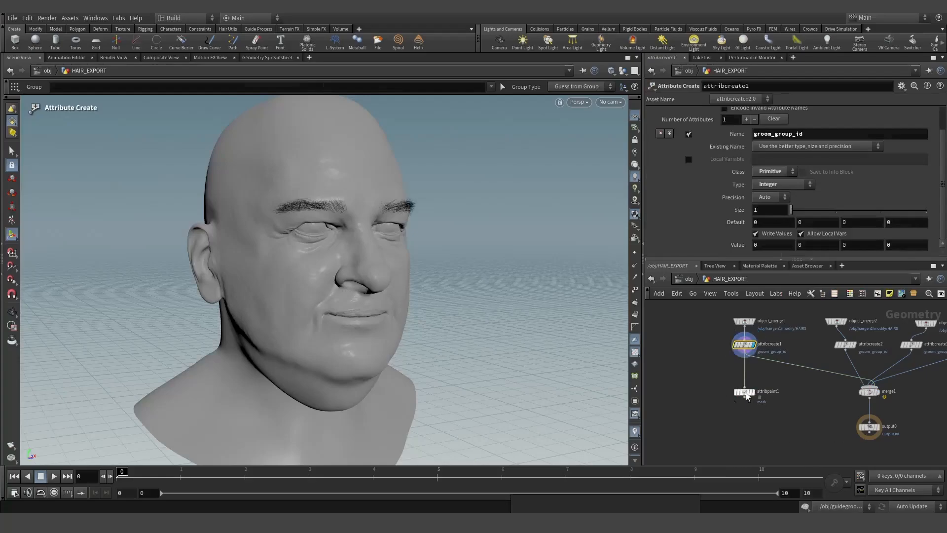
mouse_move(737, 349)
click(744, 394)
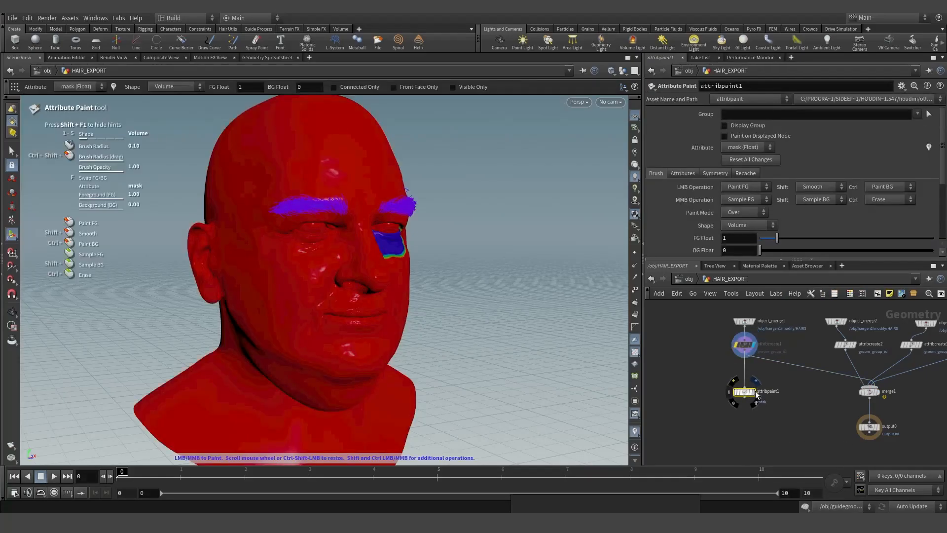
- Paint integer groom_group_id value 0 onto the eyebrow hairs using the Fill brush shape
click(683, 174)
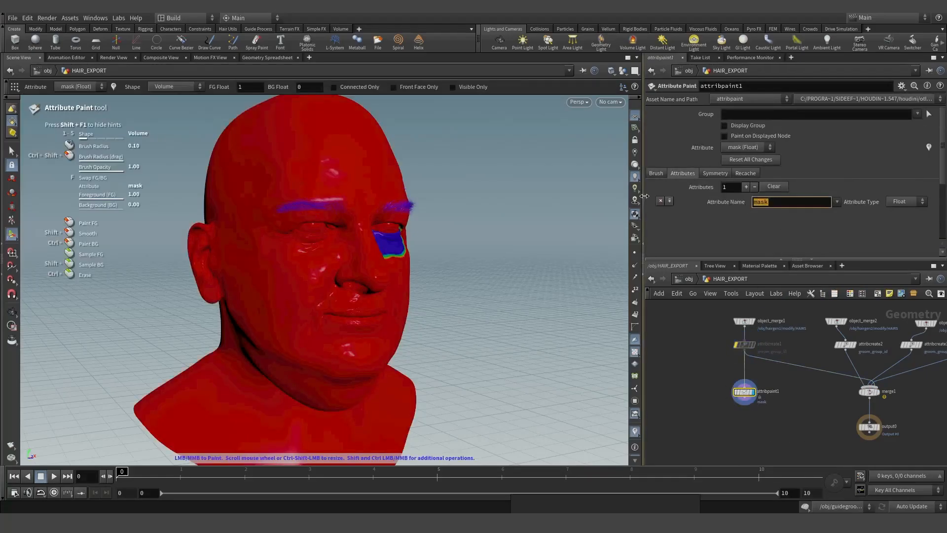
text(groom_)
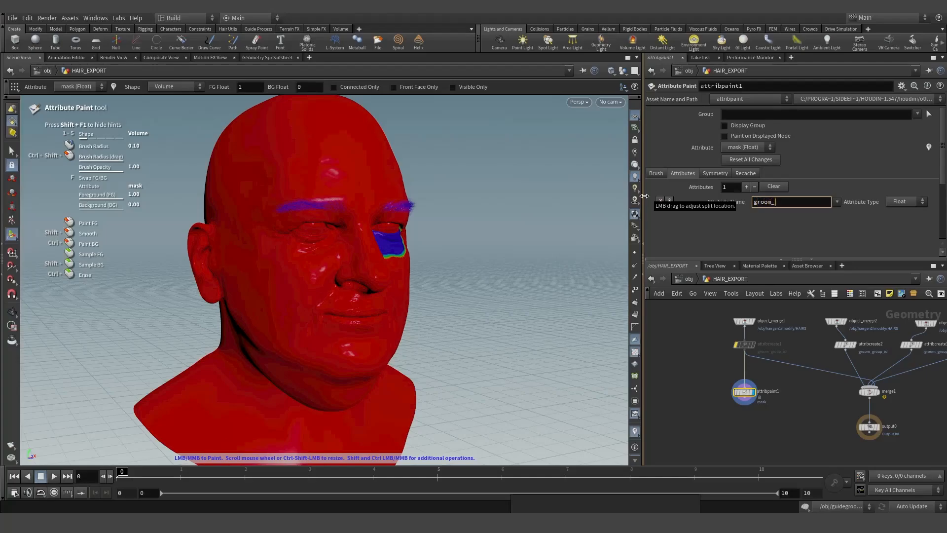
text(group_id)
key(Return)
click(906, 201)
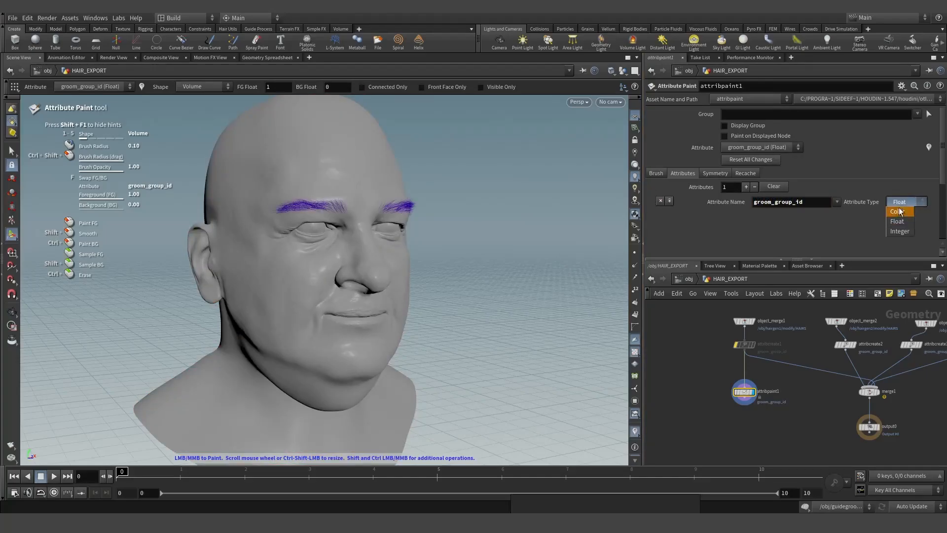
click(902, 233)
click(654, 174)
drag(734, 237, 711, 236)
text(0)
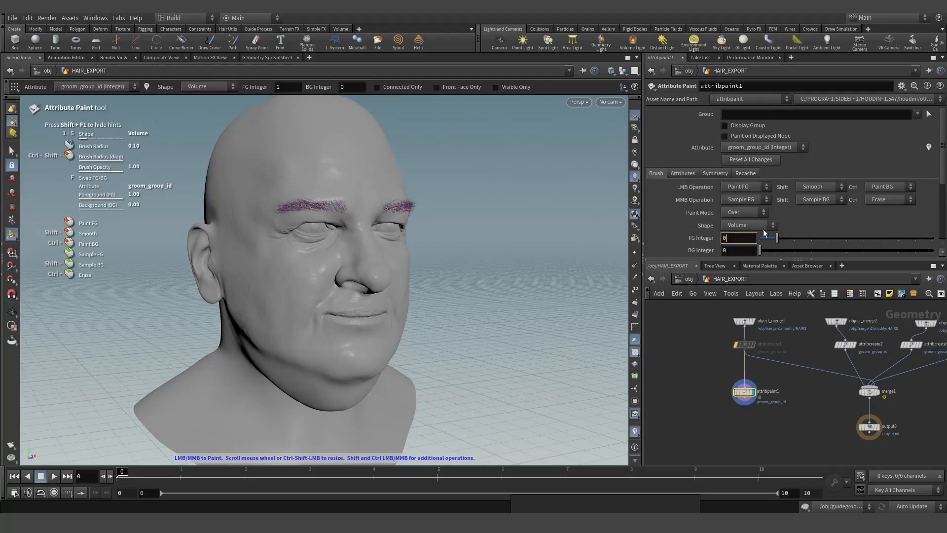
click(747, 225)
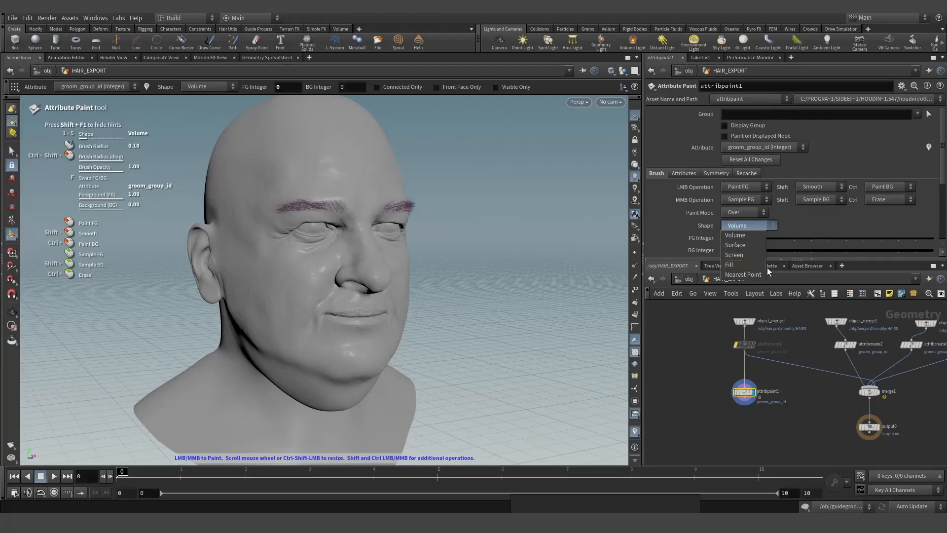
click(738, 265)
- Inspect the brows, then copy the paint node onto the attribcreate2 eyelash branch
key(Escape)
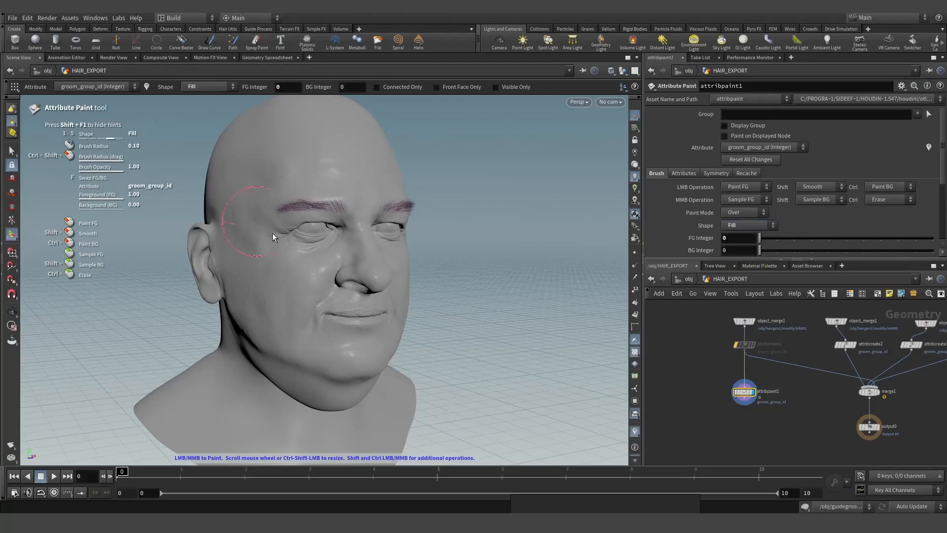
drag(464, 148, 368, 171)
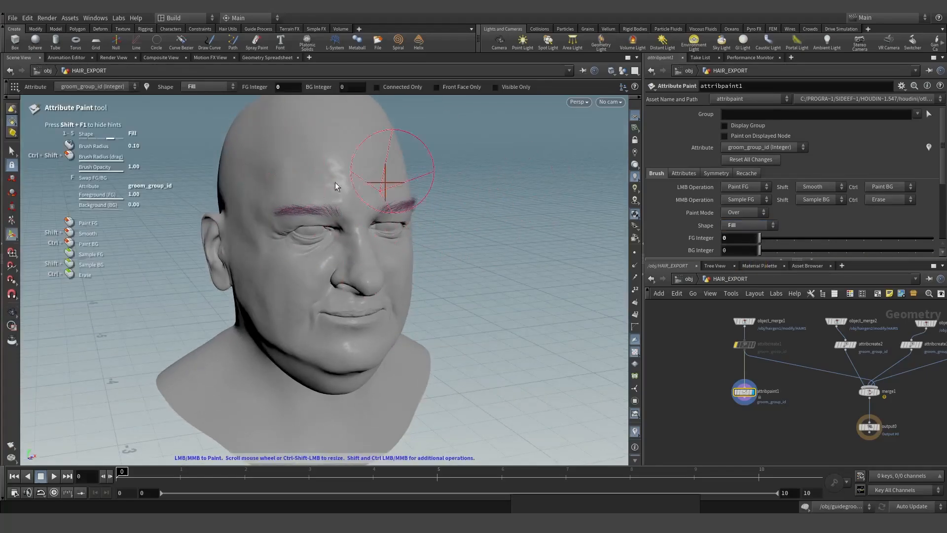
key(alt)
alt+right_drag(291, 188, 297, 227)
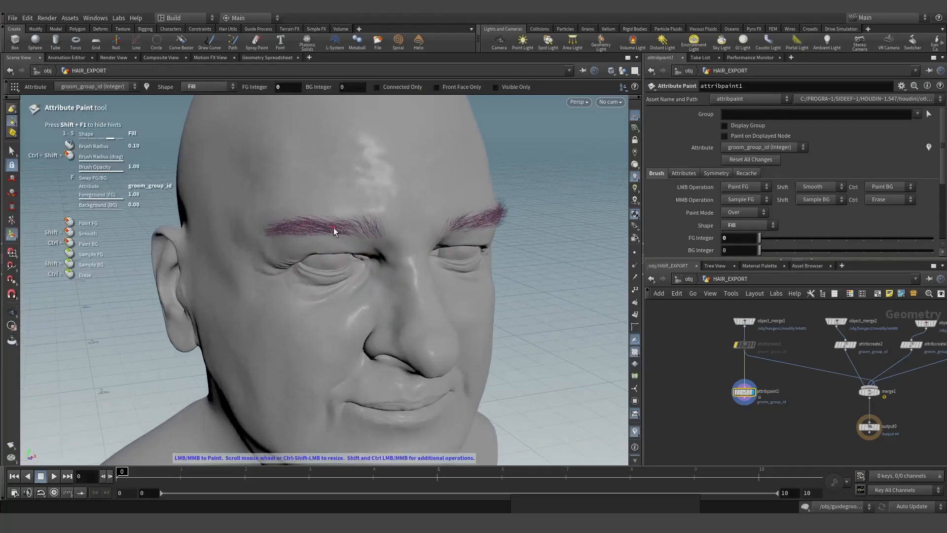
drag(744, 391, 853, 365)
scroll(789, 226, down, 1)
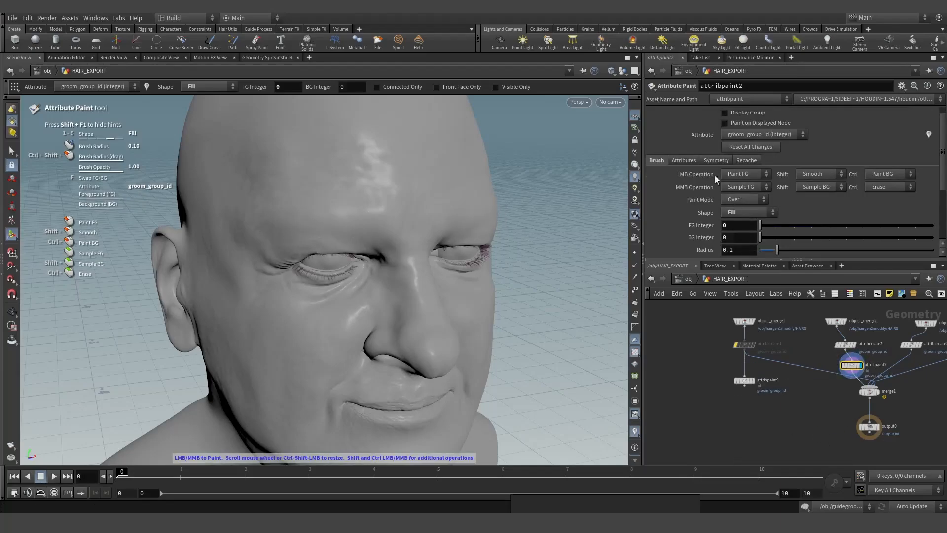
- Set the Attribute Paint value to 1 and fill the eyelashes with groom_group_id 1
drag(732, 226, 697, 225)
text(1)
key(Return)
click(354, 274)
- Copy the paint node onto the beard branch and fill the beard with groom_group_id 2
scroll(889, 381, up, 2)
middle_drag(889, 382, 786, 364)
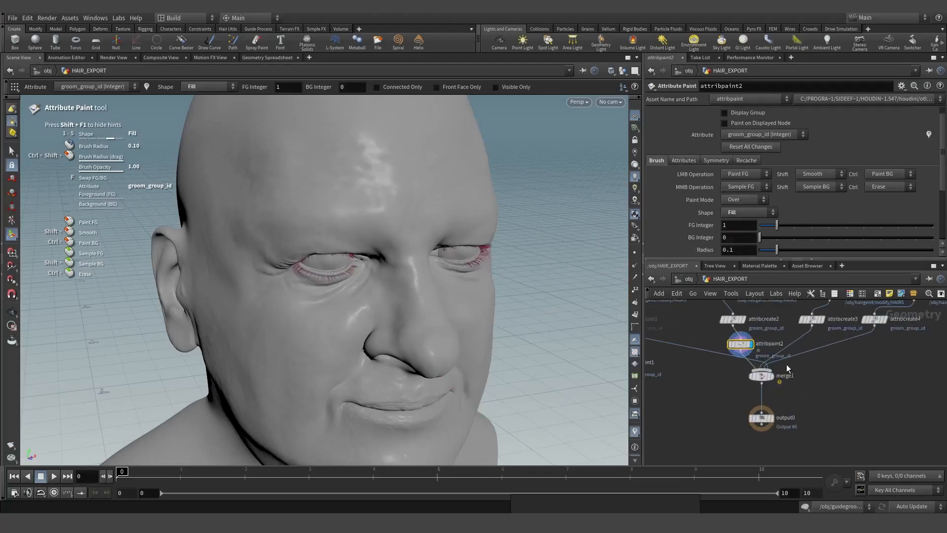
click(723, 320)
alt+drag(739, 344, 797, 343)
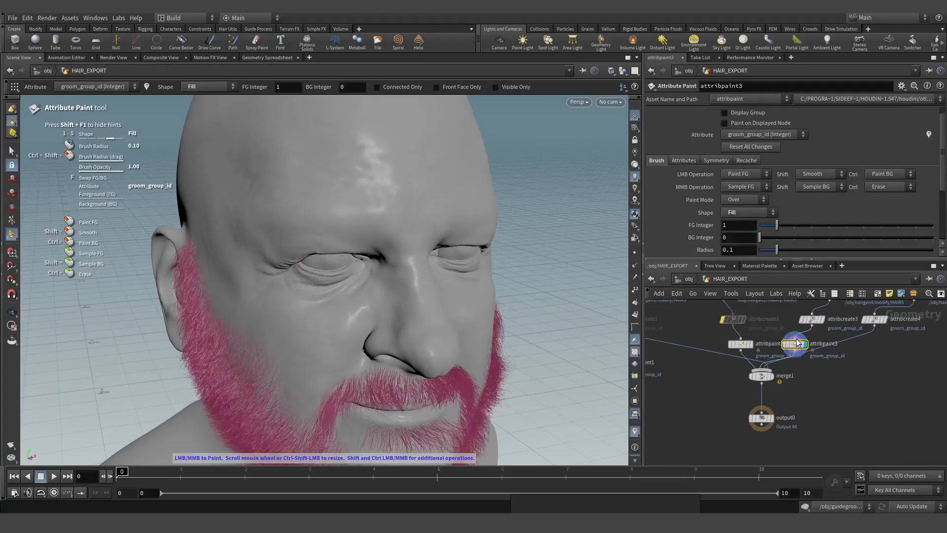
drag(745, 227, 655, 225)
text(2)
key(Return)
click(327, 408)
alt+middle_drag(330, 407, 318, 267)
- Copy a paint node onto the moustache branch, fill it with value 3, and display merge1
alt+drag(795, 345, 848, 340)
drag(739, 225, 649, 221)
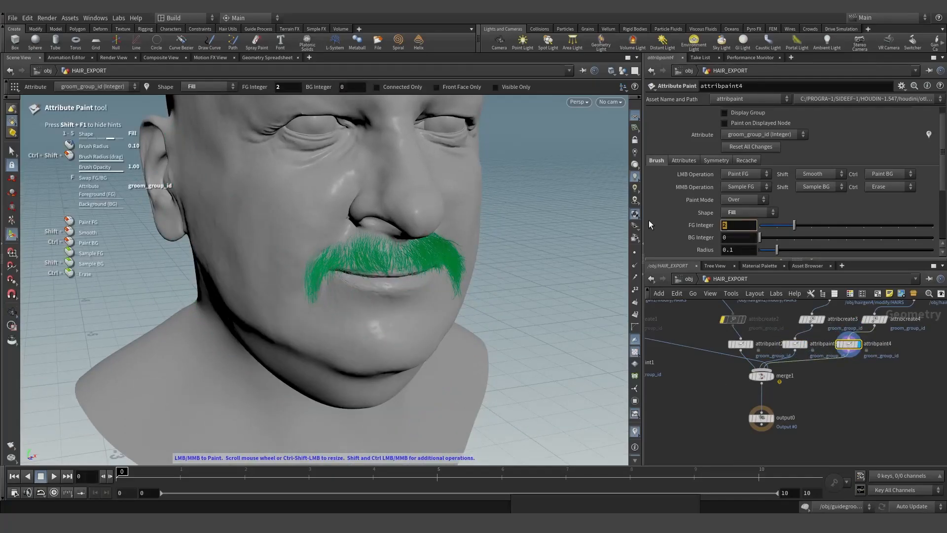
text(3)
key(Return)
click(393, 261)
alt+right_drag(397, 266, 321, 312)
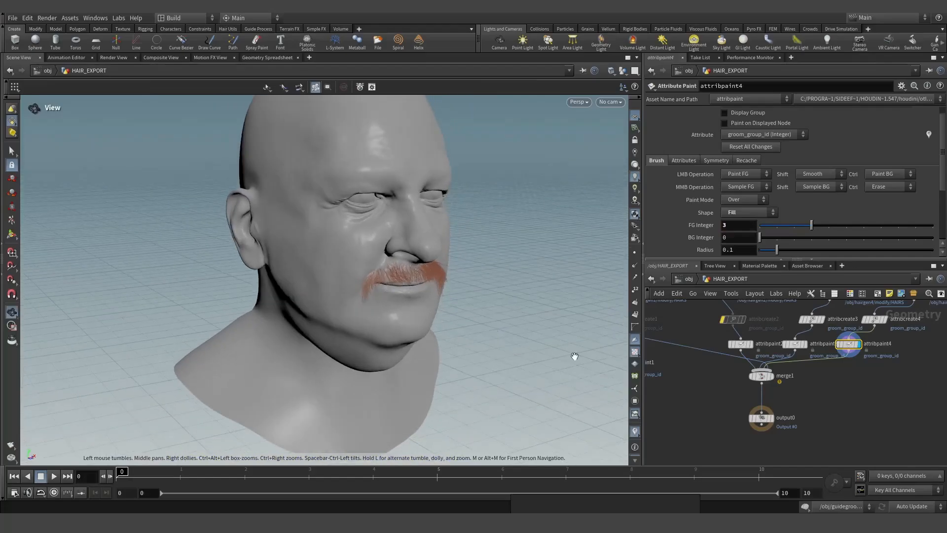
click(772, 377)
scroll(798, 369, down, 5)
- Check merge1's attribute info window, close it, and bring up the node menu below merge1
scroll(792, 403, up, 2)
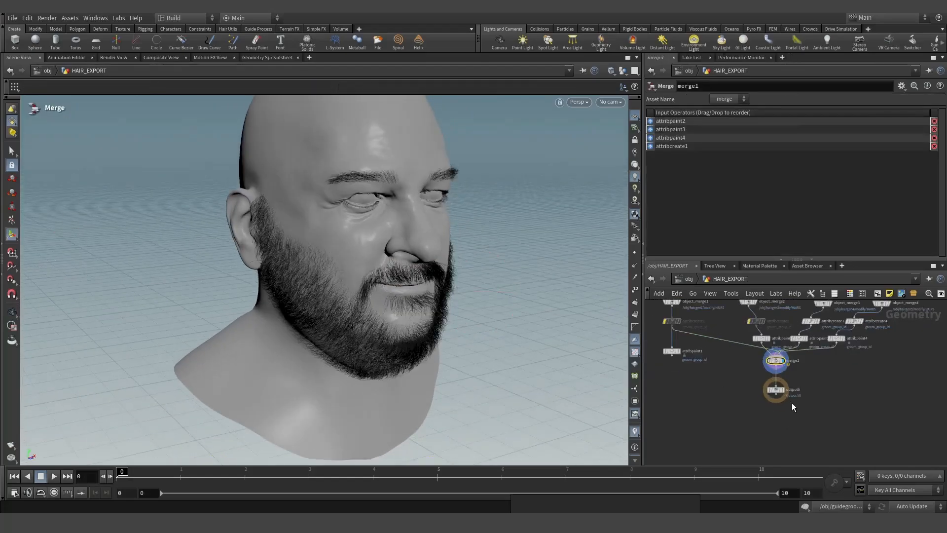
scroll(774, 395, up, 2)
middle_click(775, 347)
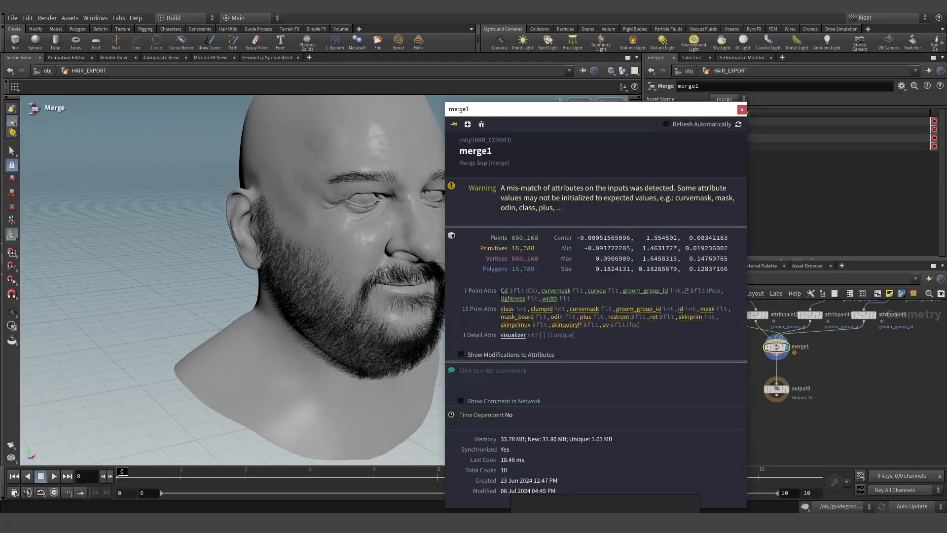
click(742, 110)
scroll(784, 341, up, 2)
key(Tab)
mouse_move(822, 382)
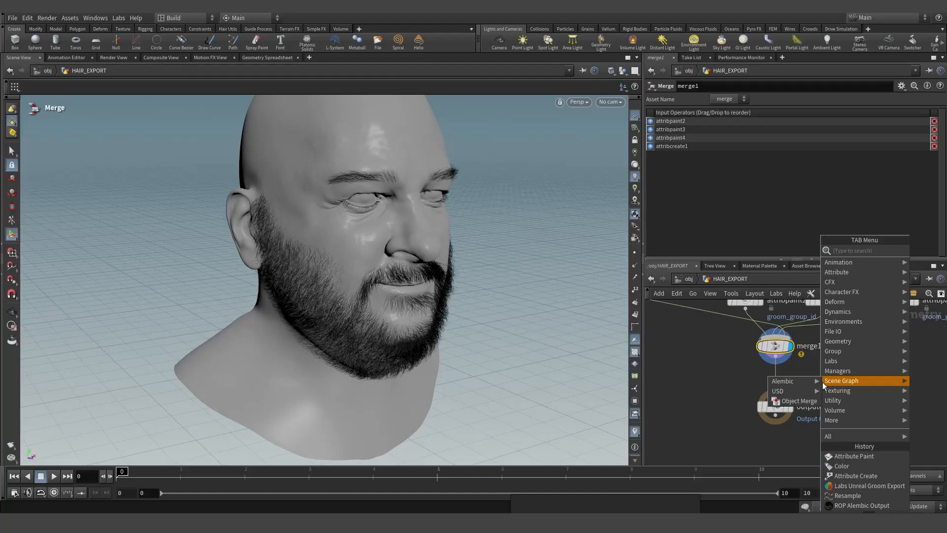
- Add an Attribute Promote after merge1 promoting groom_group_id to the Primitive class
text(attpr)
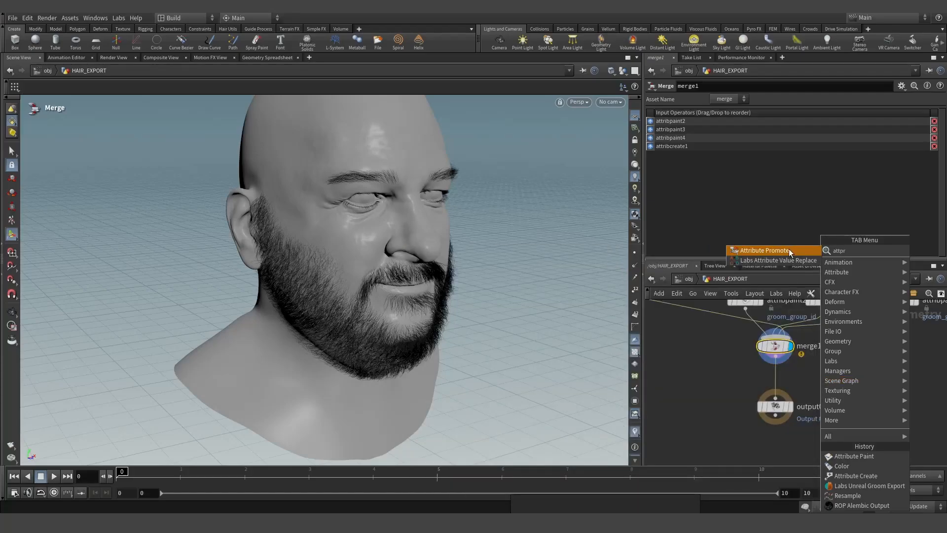
click(789, 250)
click(784, 379)
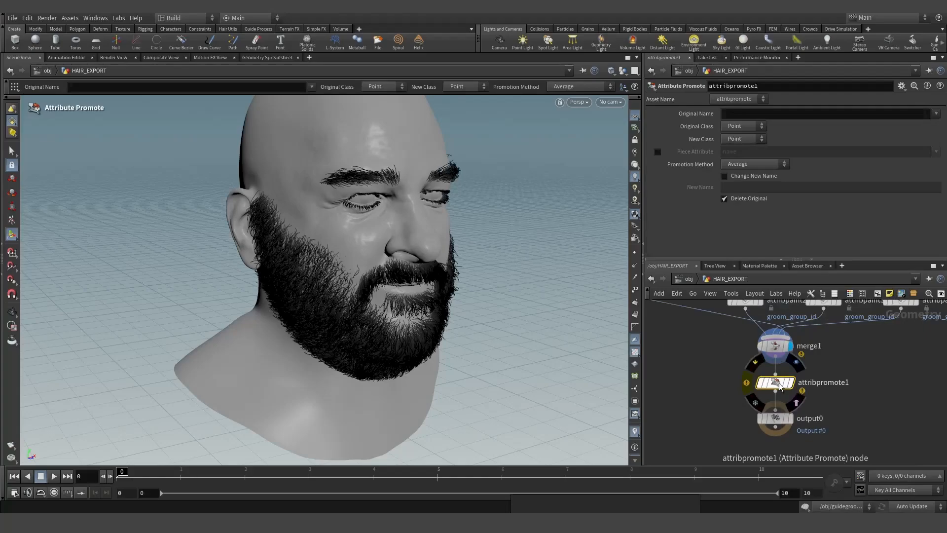
click(763, 139)
click(758, 148)
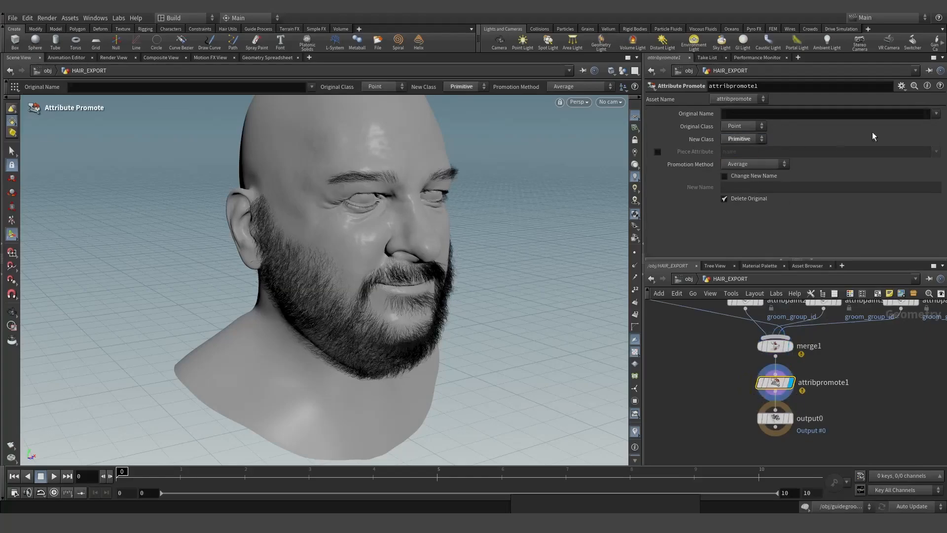
click(936, 114)
click(914, 163)
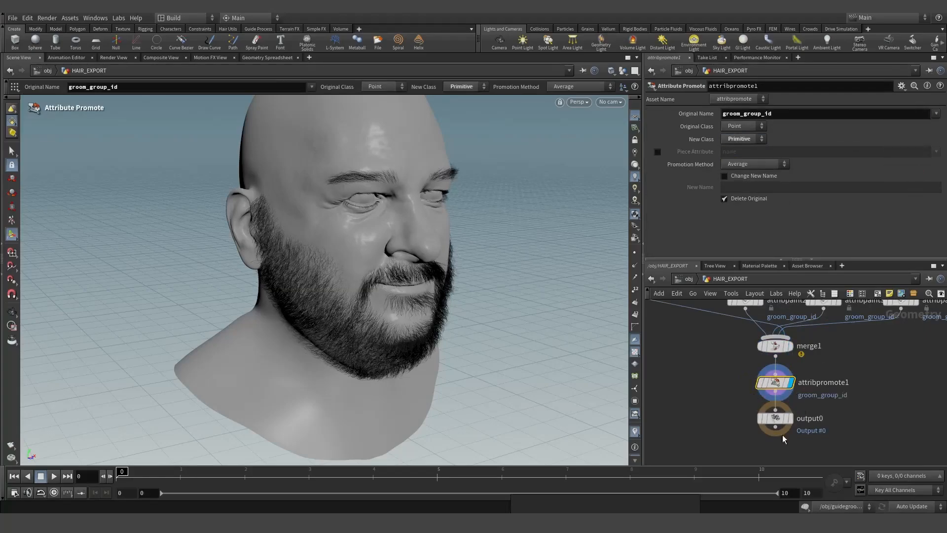
- Review attribpromote1's info, colour the hair by groom_group_id, and move output0 further down
click(747, 383)
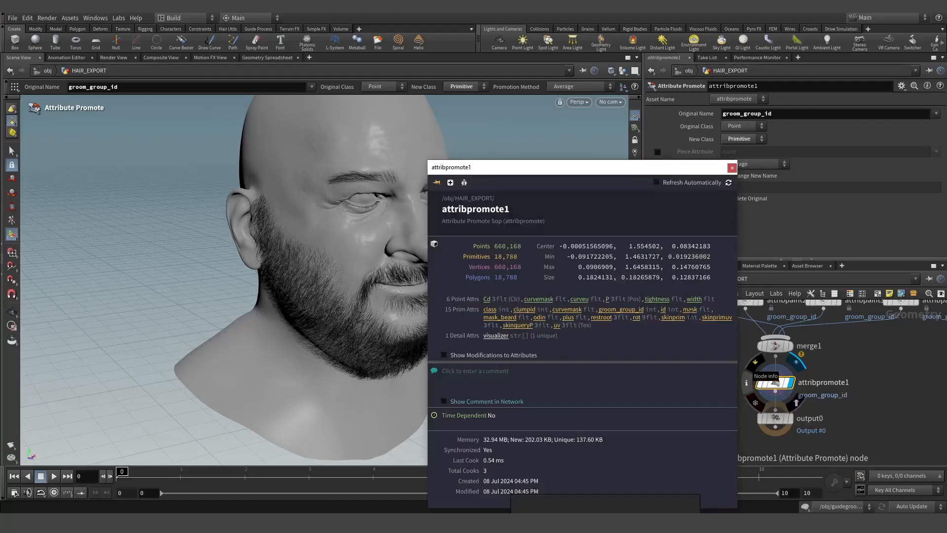
click(625, 311)
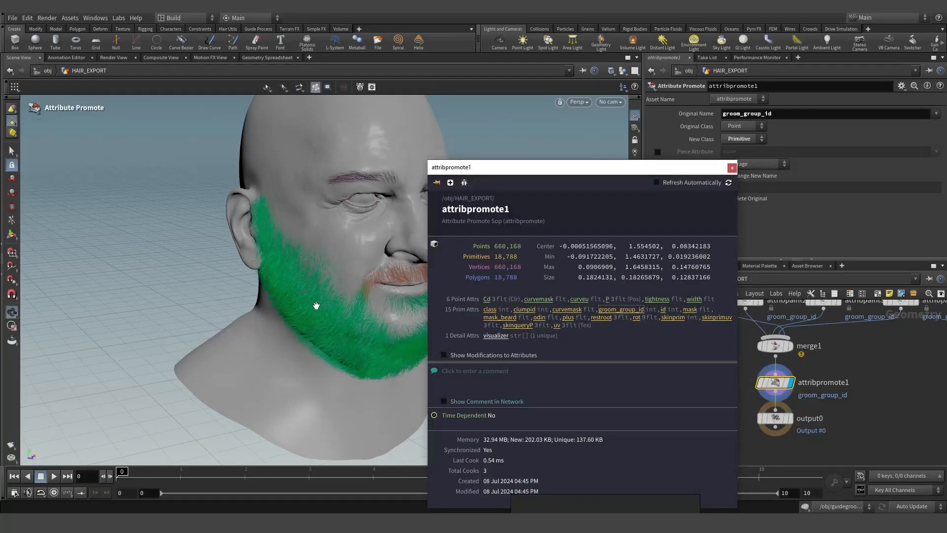
alt+drag(318, 307, 330, 214)
key(Return)
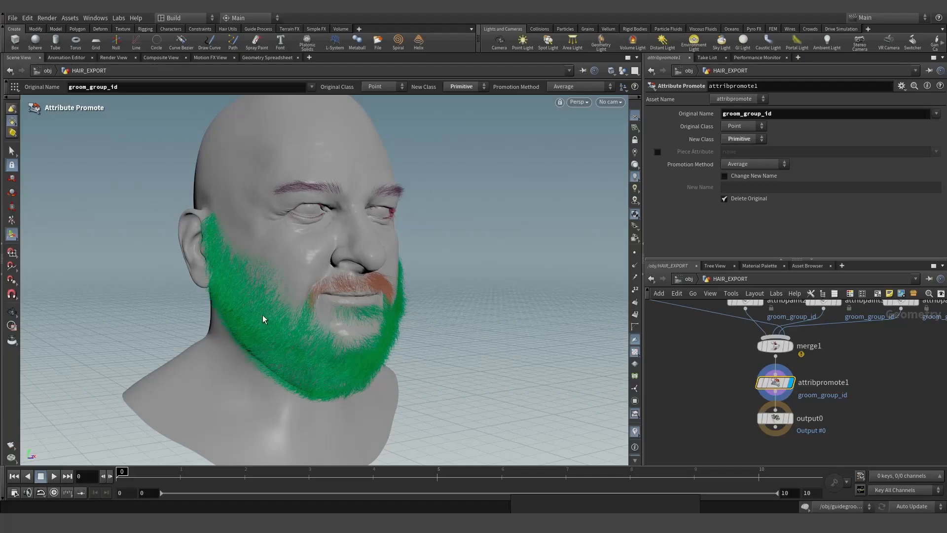
middle_drag(772, 427, 767, 384)
scroll(767, 384, down, 2)
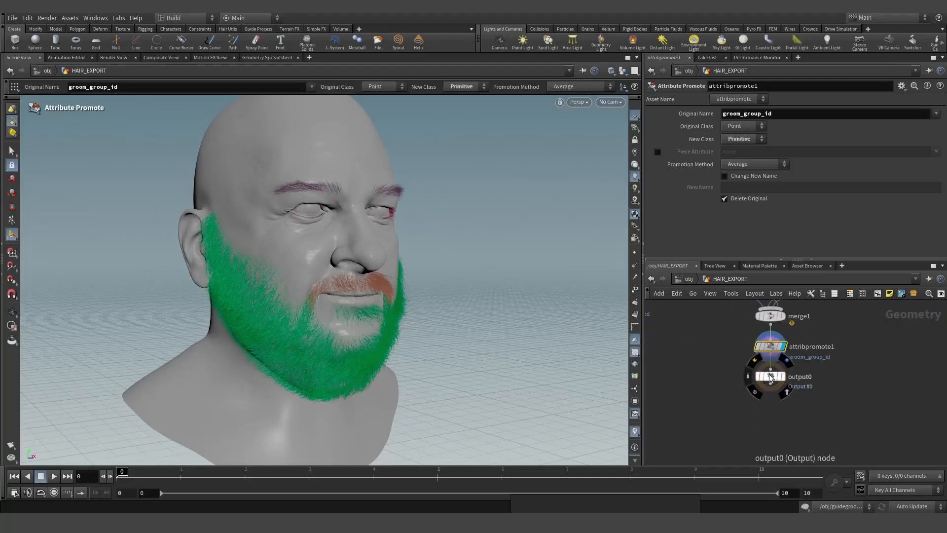
drag(767, 384, 768, 456)
mouse_move(777, 351)
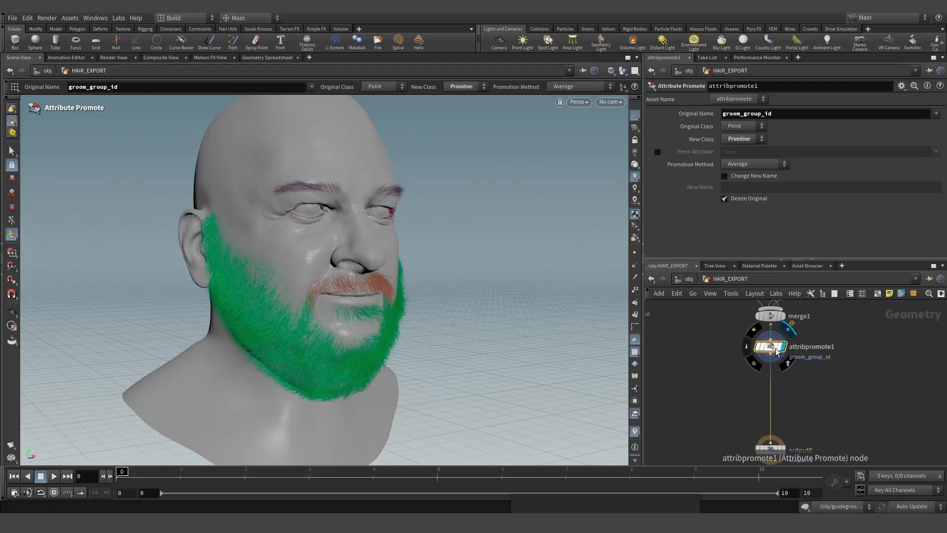
click(747, 346)
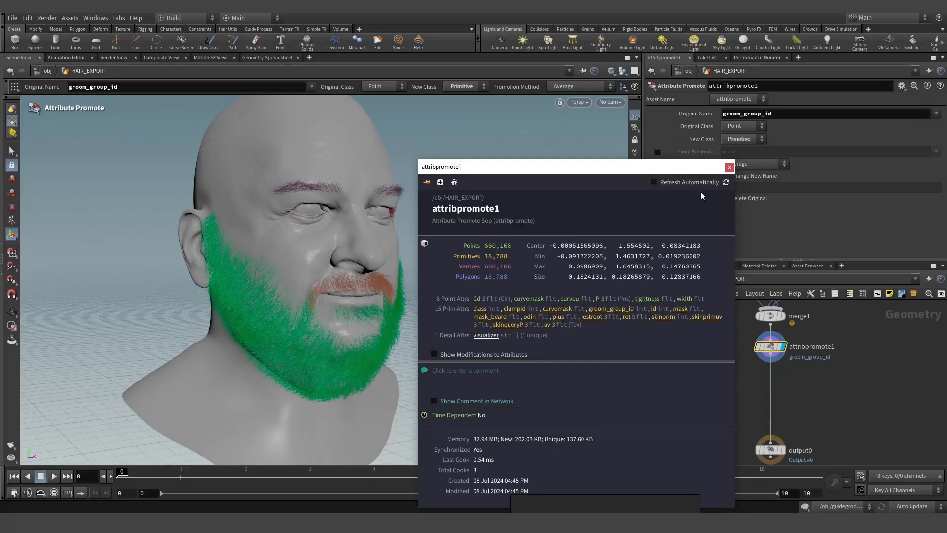
click(728, 168)
key(Tab)
- Add an Attribute Delete below attribpromote1 with Point, Vertex, Primitive and Detail all set to '*'
mouse_move(741, 403)
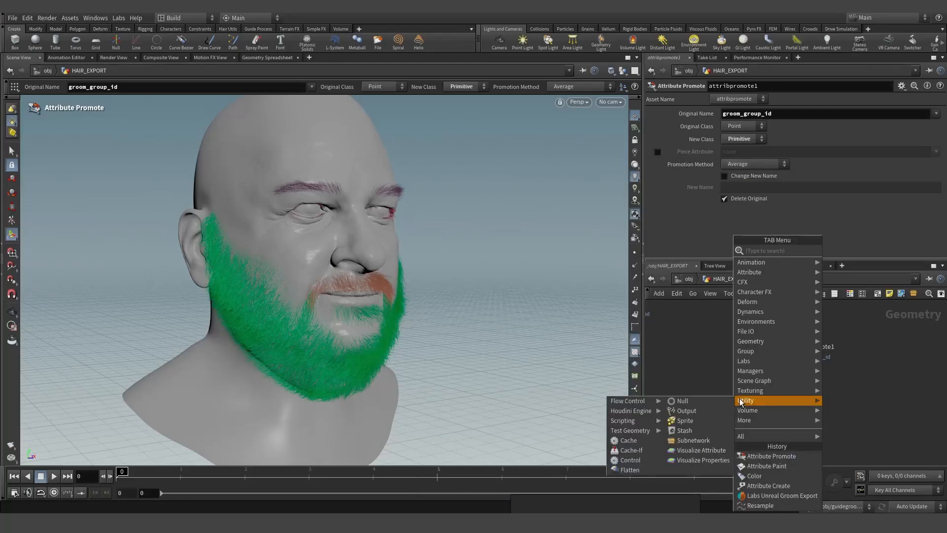
text(attde)
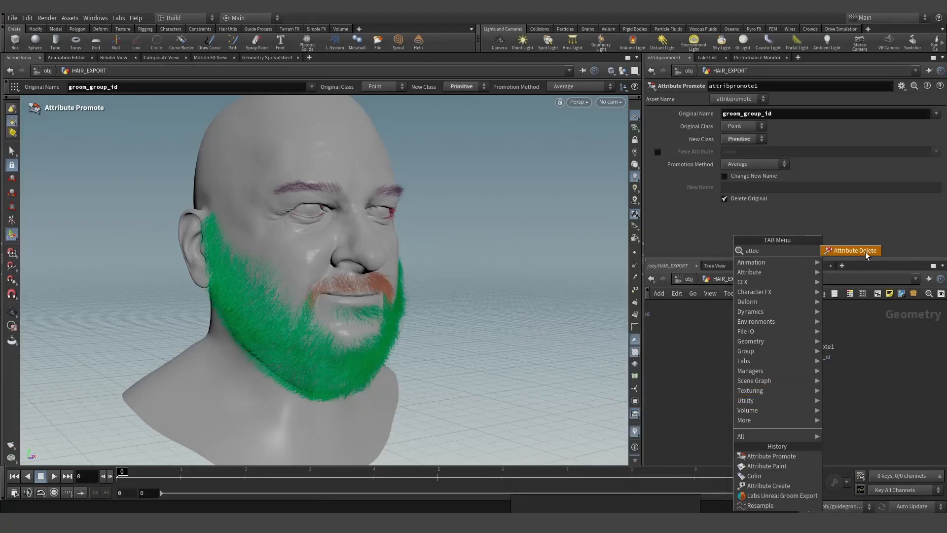
click(855, 251)
click(778, 380)
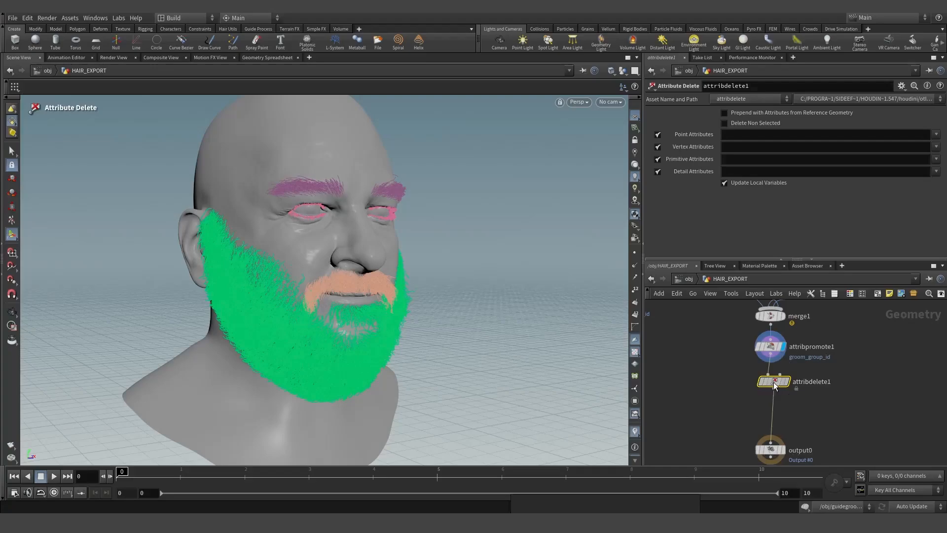
click(740, 136)
text(*)
click(730, 146)
text(*)
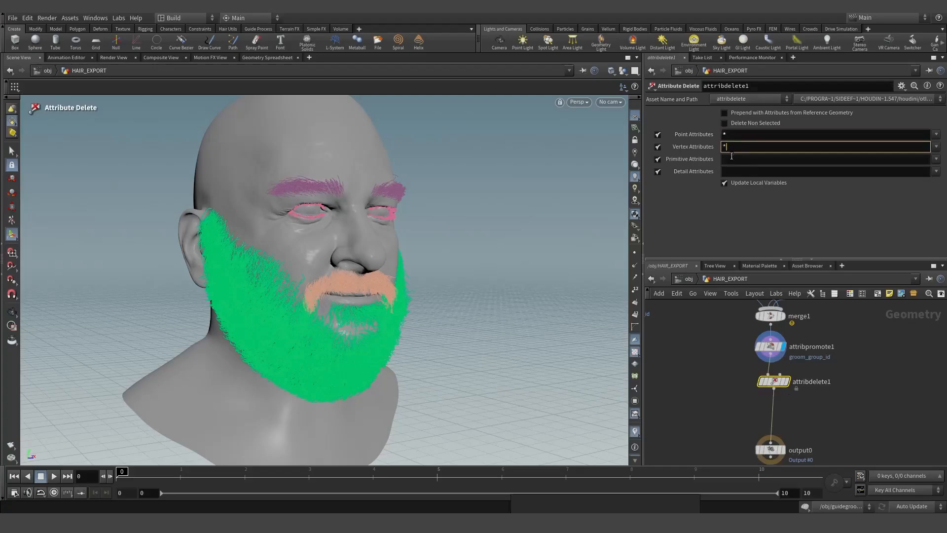
click(732, 158)
text(*)
click(731, 172)
text(*)
- Keep width on points and groom_group_id and uv on primitives with '^' exclusions
click(937, 136)
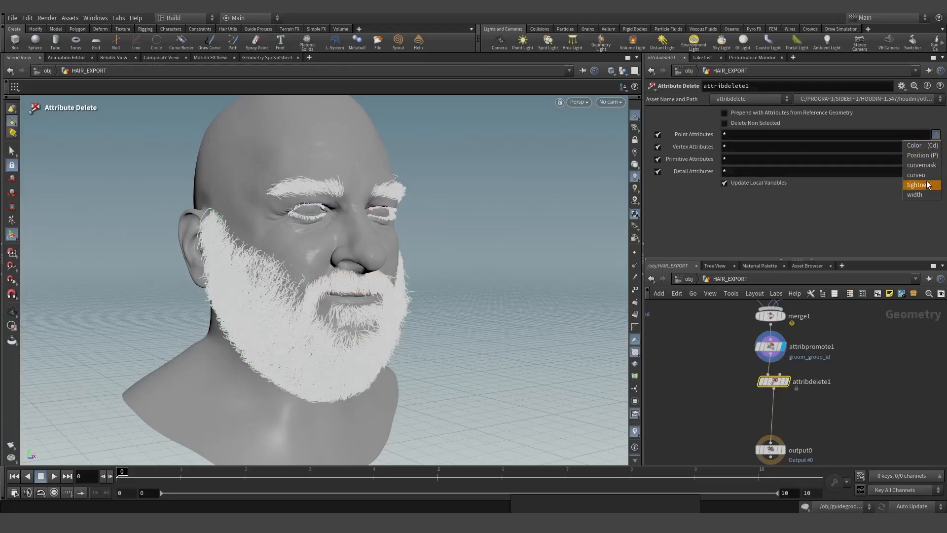
click(915, 194)
text(^width)
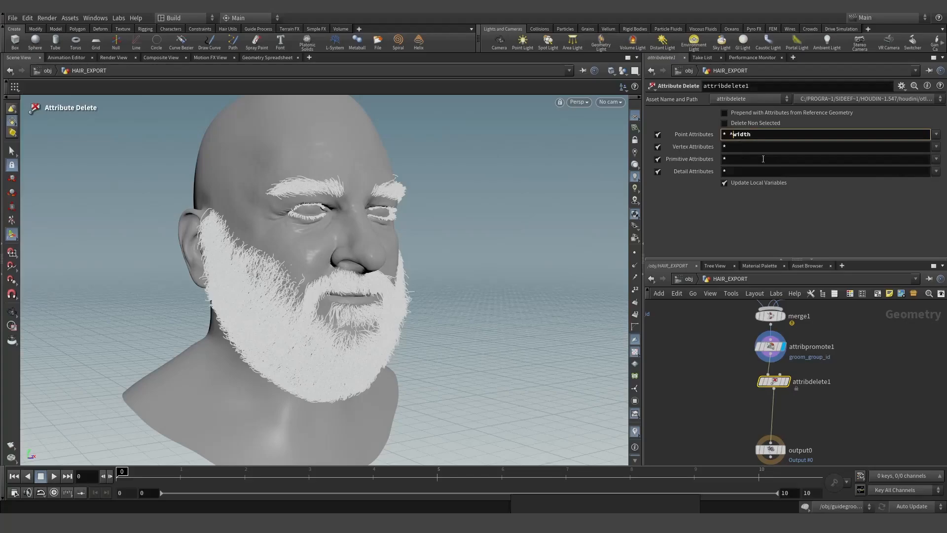
click(936, 159)
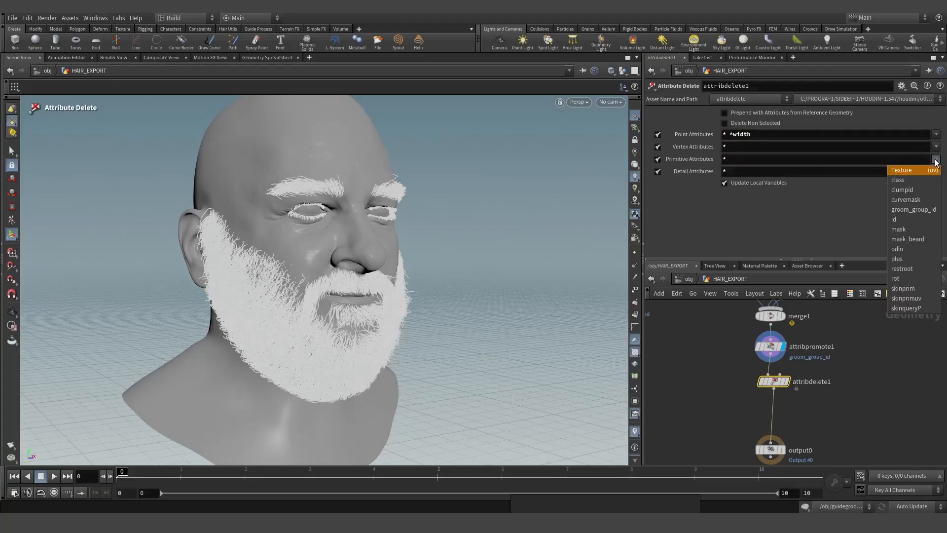
click(930, 210)
click(729, 158)
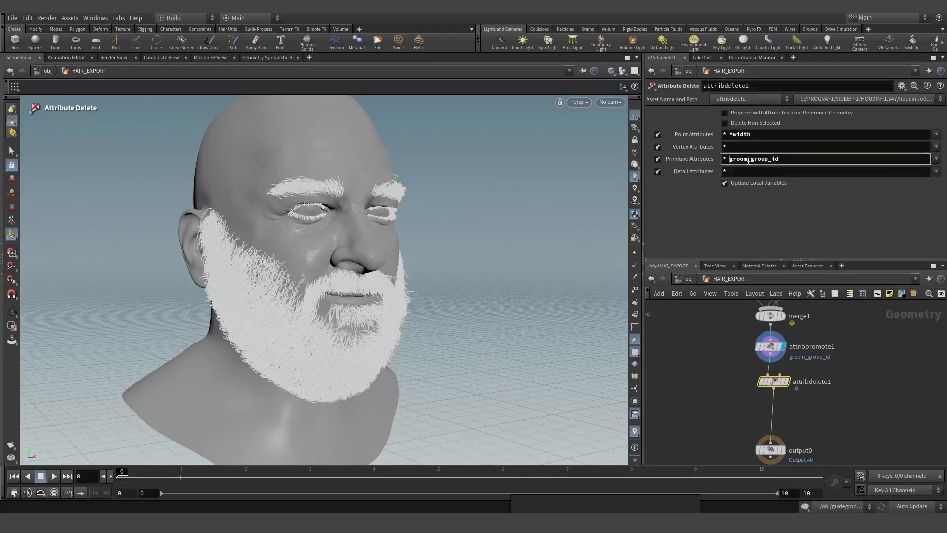
text(^)
click(938, 163)
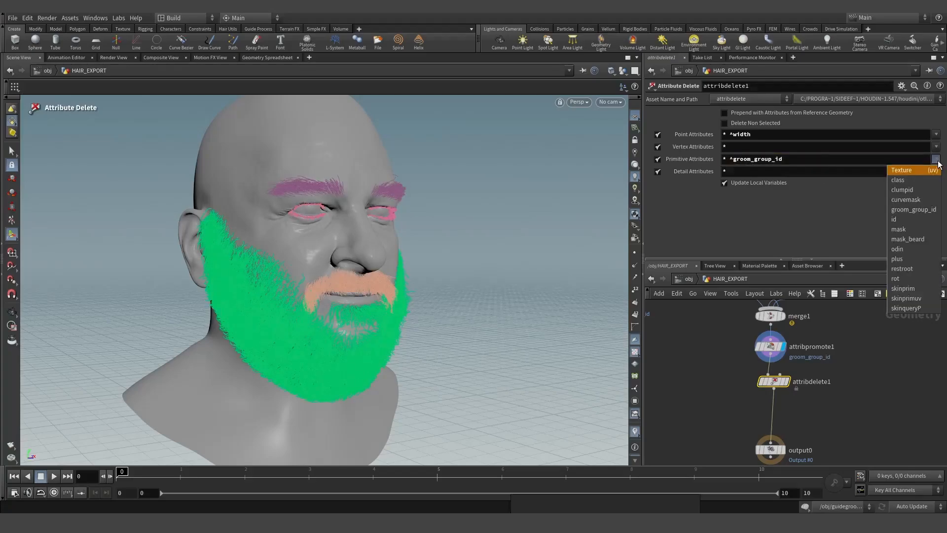
click(910, 170)
click(784, 159)
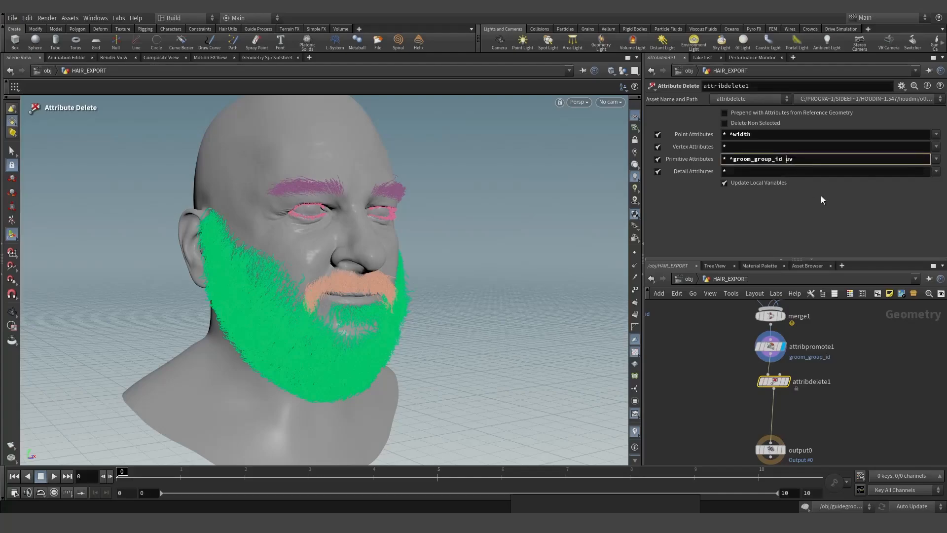
text(^)
key(Return)
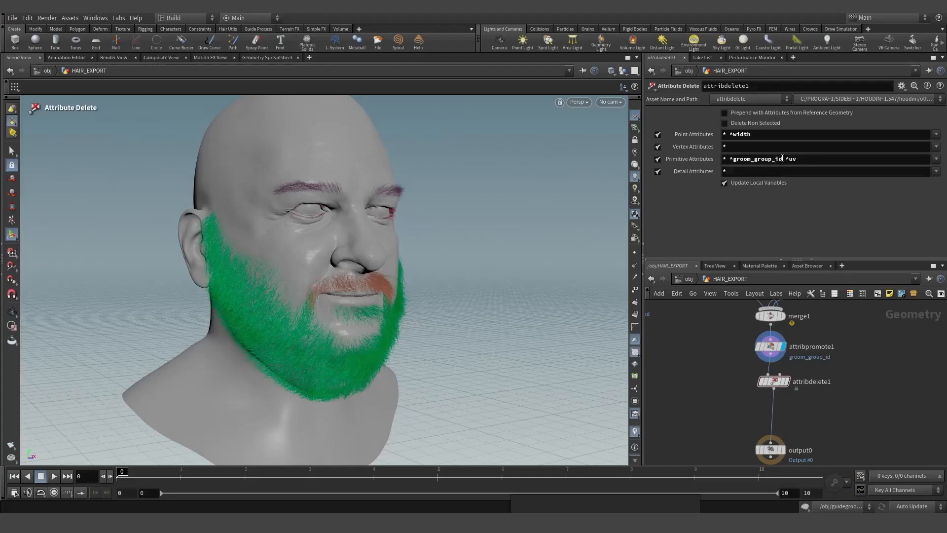
- Display attribdelete1 and inspect the brows and beard shown as curves with points
drag(783, 159, 729, 160)
click(812, 160)
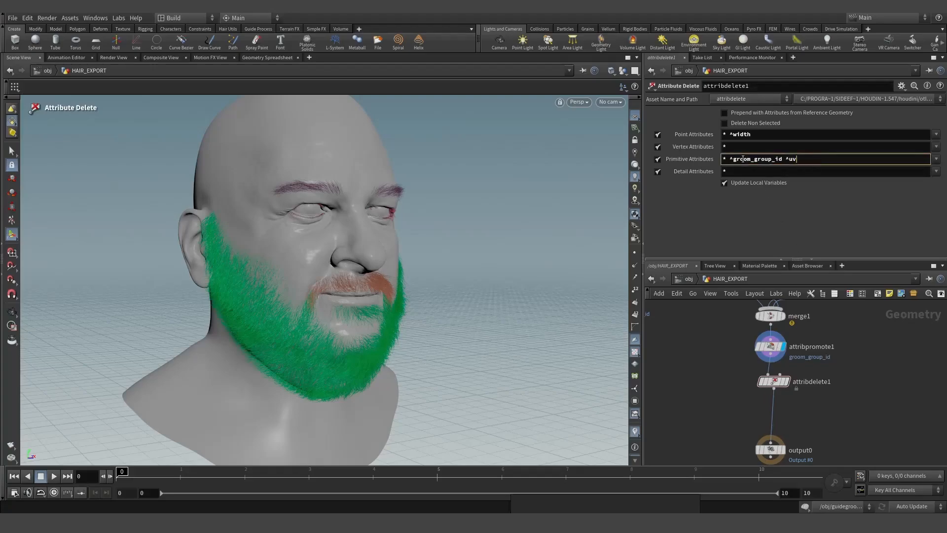
click(788, 381)
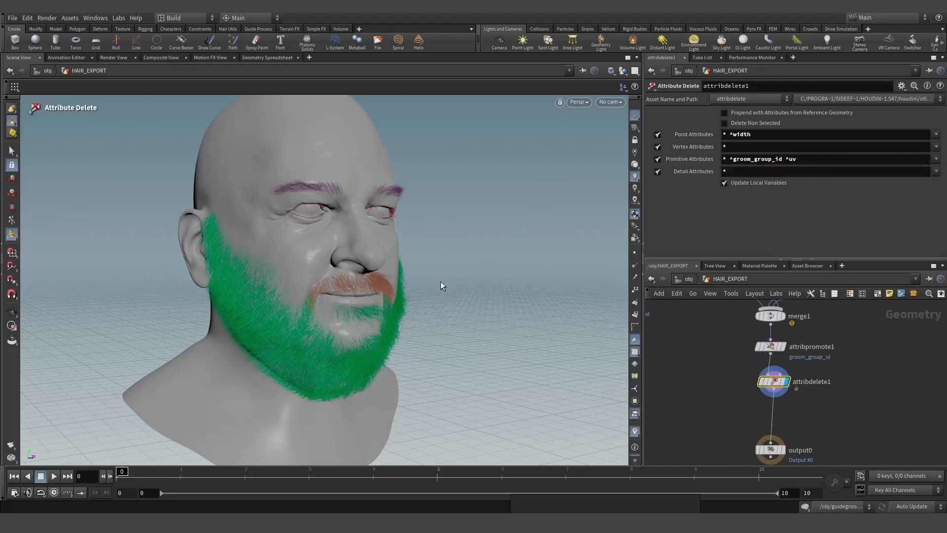
alt+drag(358, 268, 424, 266)
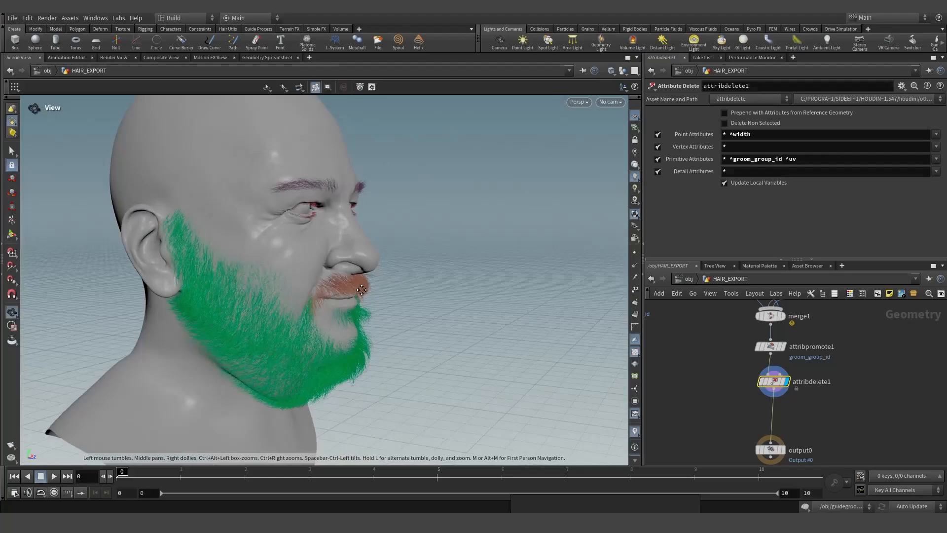
key(Escape)
drag(313, 267, 227, 274)
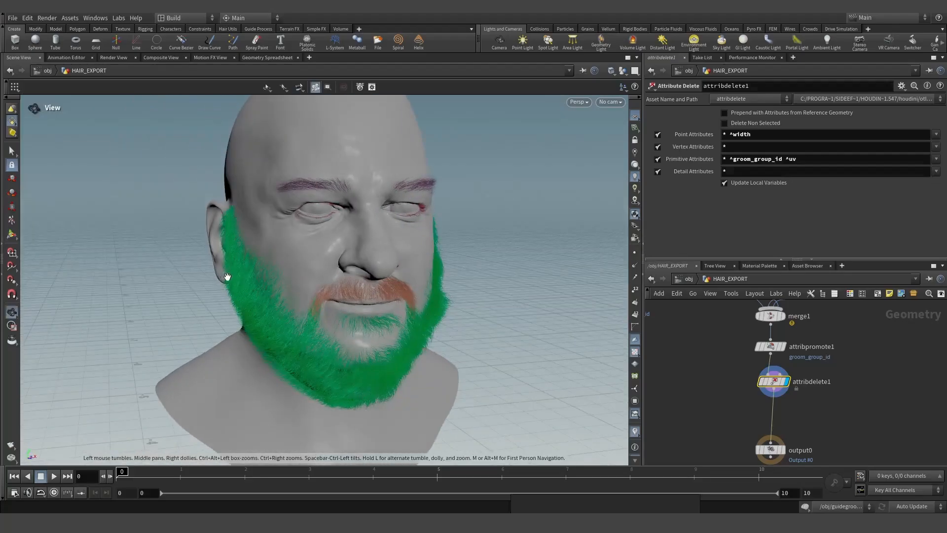
drag(350, 272, 302, 267)
middle_drag(417, 266, 292, 284)
right_drag(292, 283, 404, 266)
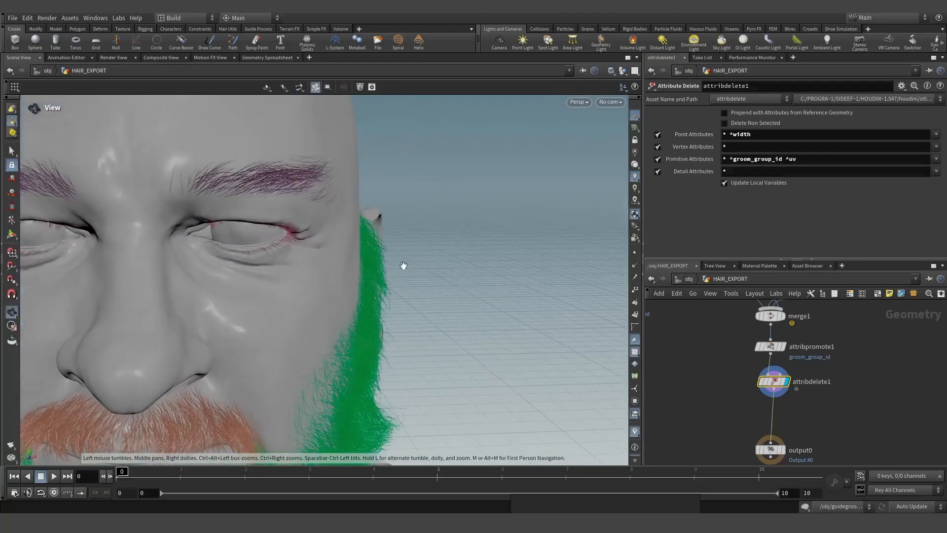
middle_drag(404, 267, 255, 242)
click(635, 253)
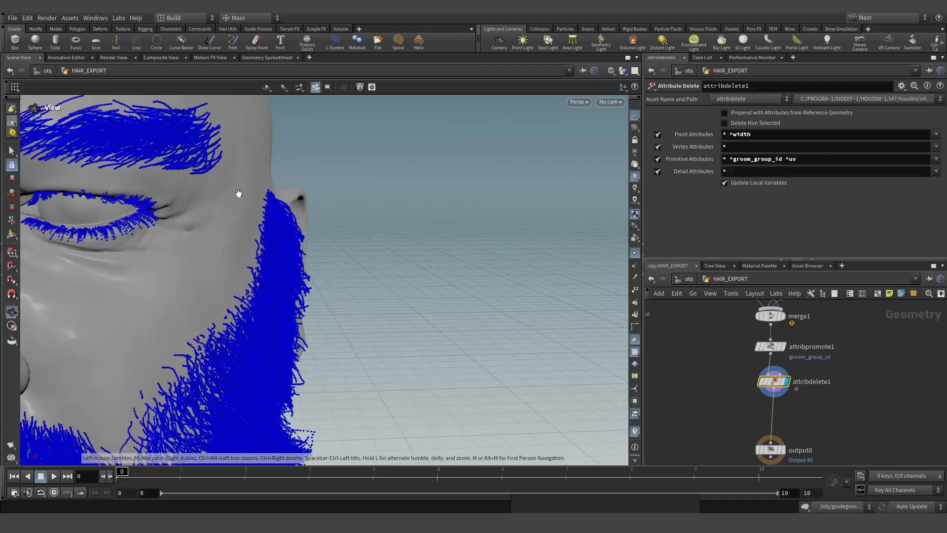
middle_drag(306, 303, 483, 189)
drag(306, 310, 419, 301)
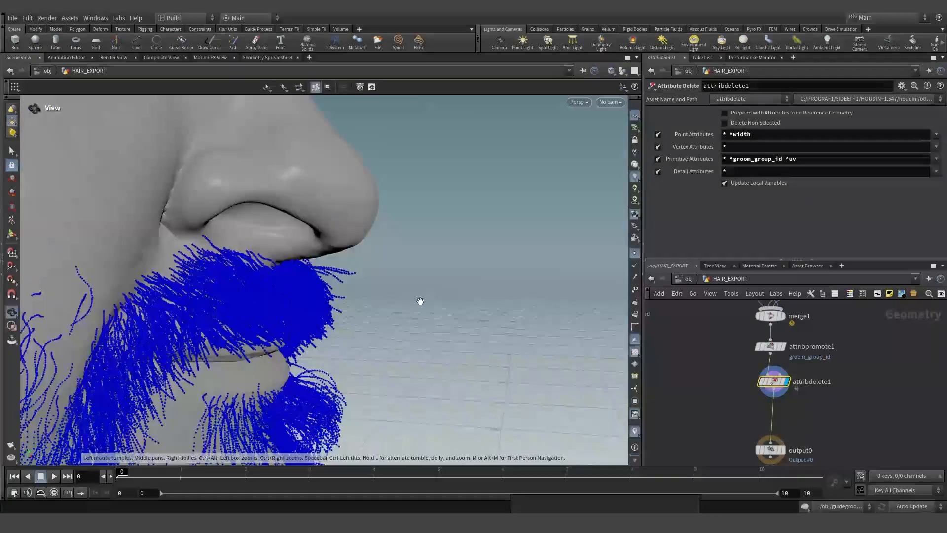
right_drag(419, 301, 505, 322)
scroll(769, 436, down, 6)
scroll(732, 389, up, 5)
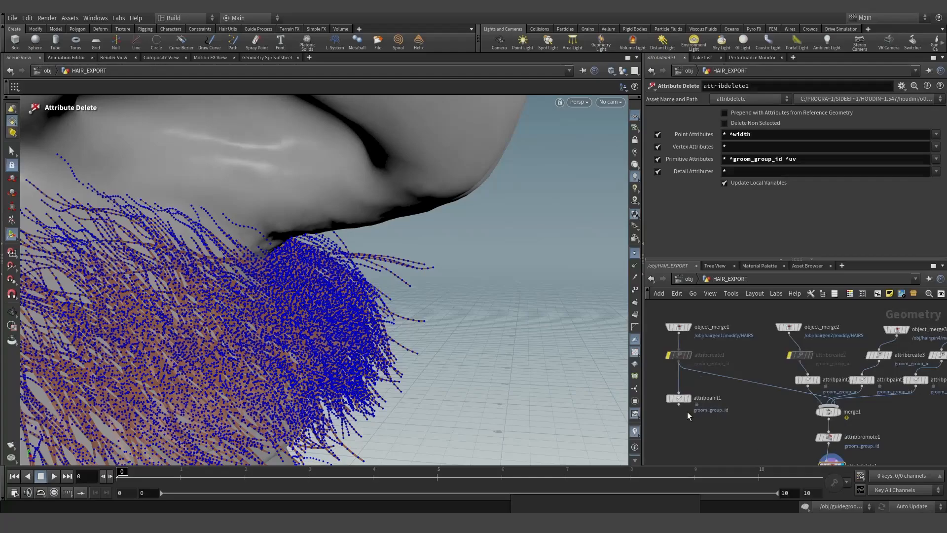
- Align attribpaint1 under object_merge1 and delete the unused attribcreate nodes
mouse_move(679, 399)
mouse_down()
mouse_move(719, 375)
mouse_move(680, 380)
mouse_up()
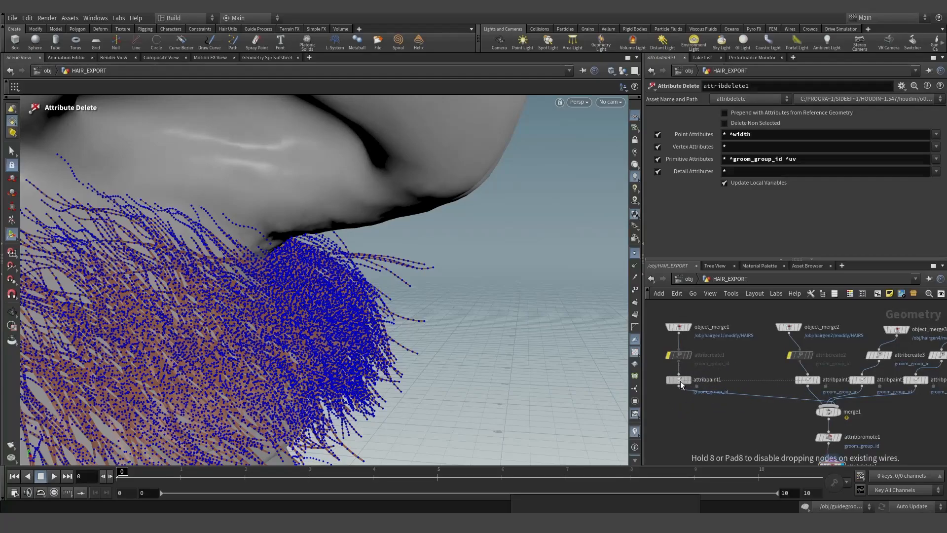
middle_drag(886, 371, 826, 369)
scroll(825, 368, up, 3)
drag(786, 335, 932, 355)
key(Delete)
scroll(873, 355, down, 3)
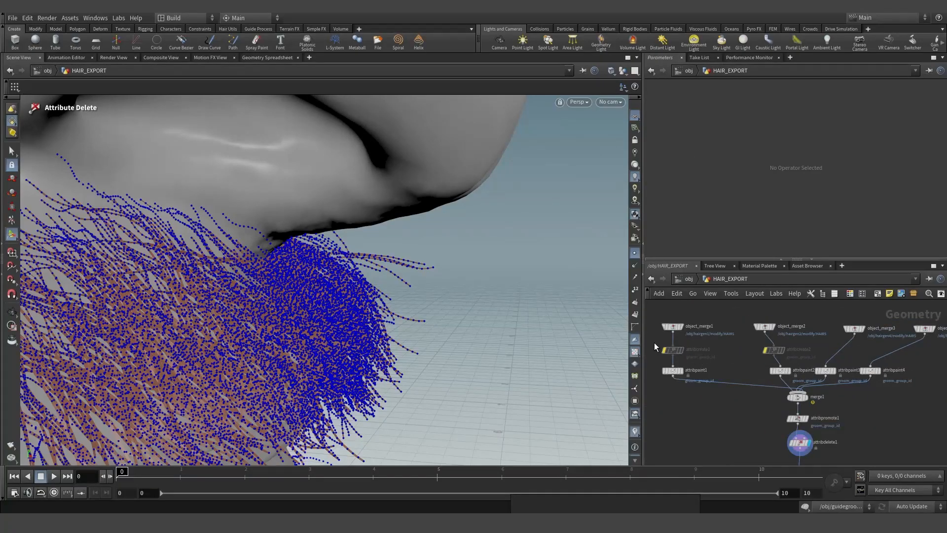
drag(655, 343, 810, 357)
key(Delete)
- Check attribdelete1's info, confirming only P, width, groom_group_id and uv remain
click(800, 443)
click(784, 442)
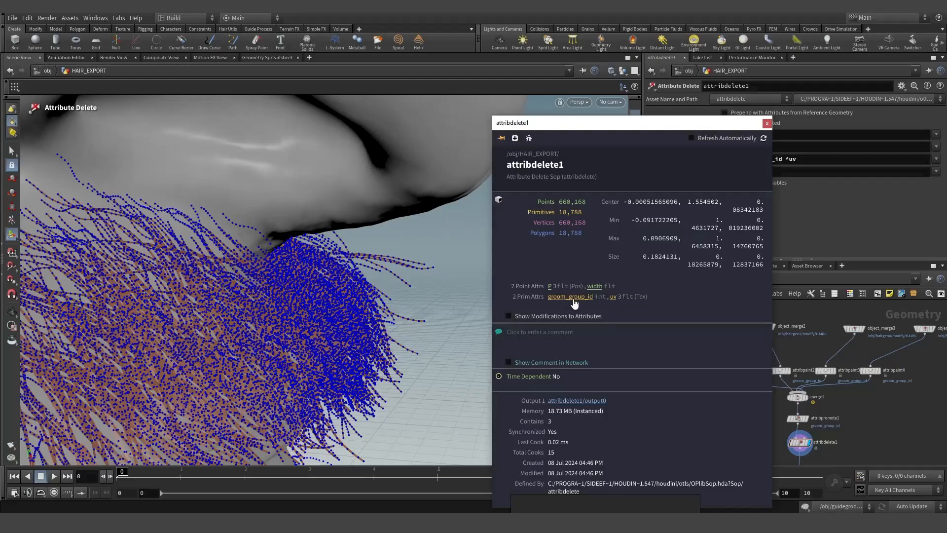
click(767, 123)
scroll(771, 356, down, 4)
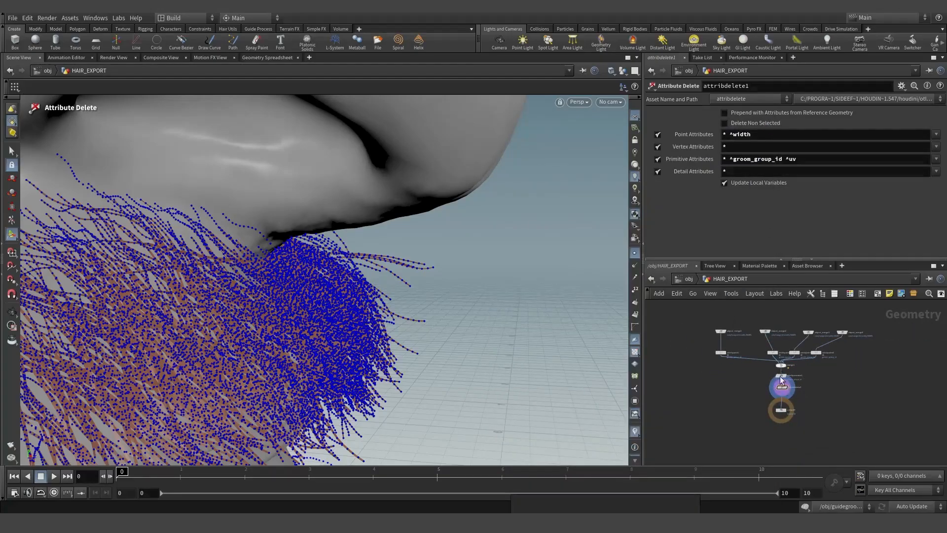
scroll(785, 396, up, 5)
scroll(755, 394, down, 4)
scroll(710, 344, up, 4)
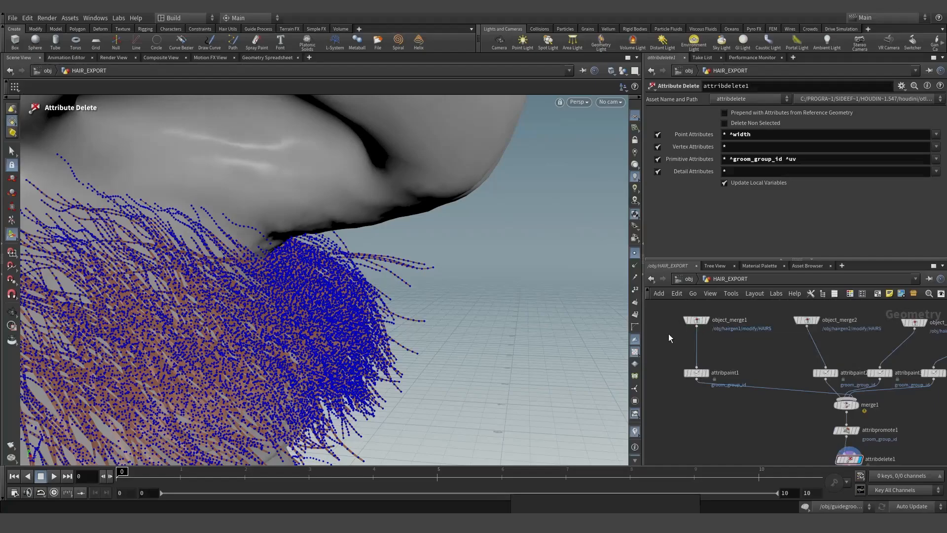
- Insert a Resample node between object_merge1 and attribpaint1
key(Tab)
text(res)
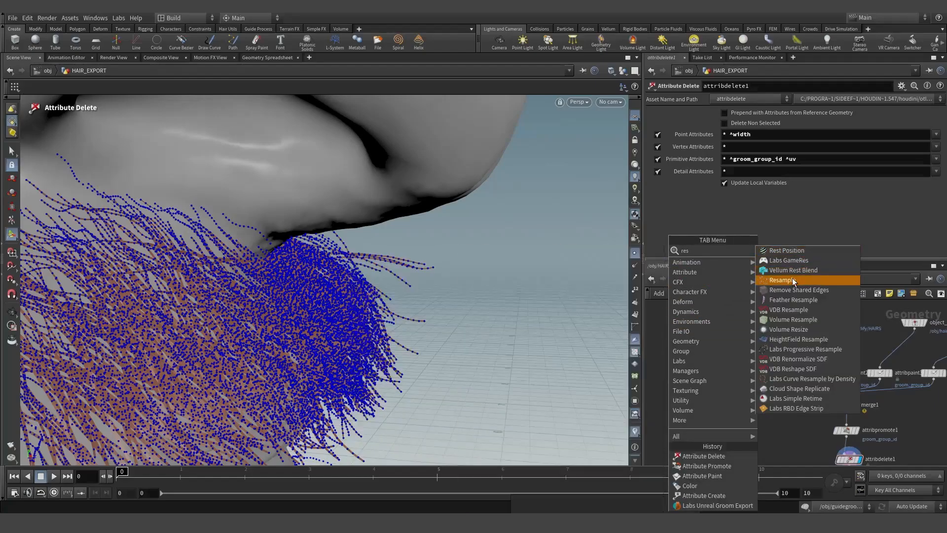
click(790, 280)
click(695, 347)
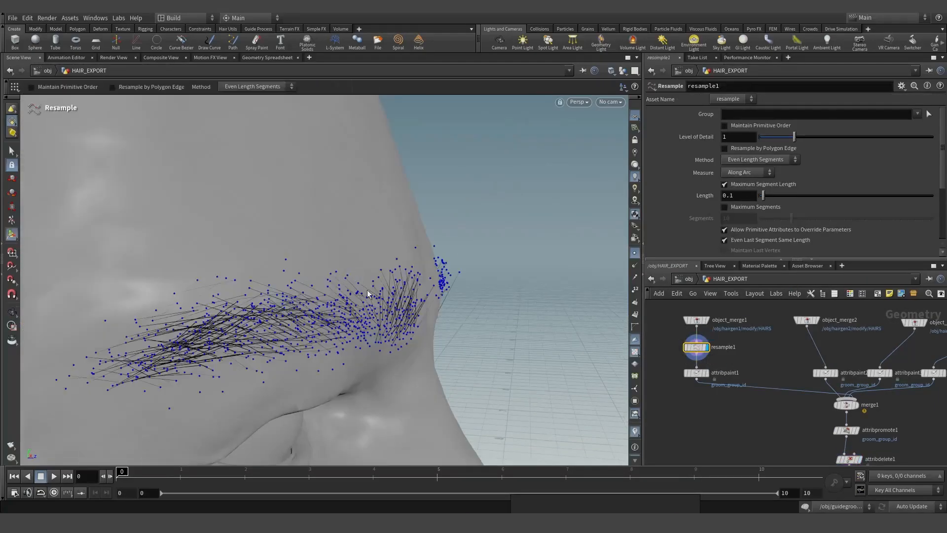
alt+drag(369, 295, 316, 298)
alt+right_drag(315, 298, 590, 238)
alt+drag(415, 253, 307, 260)
alt+right_drag(306, 260, 493, 199)
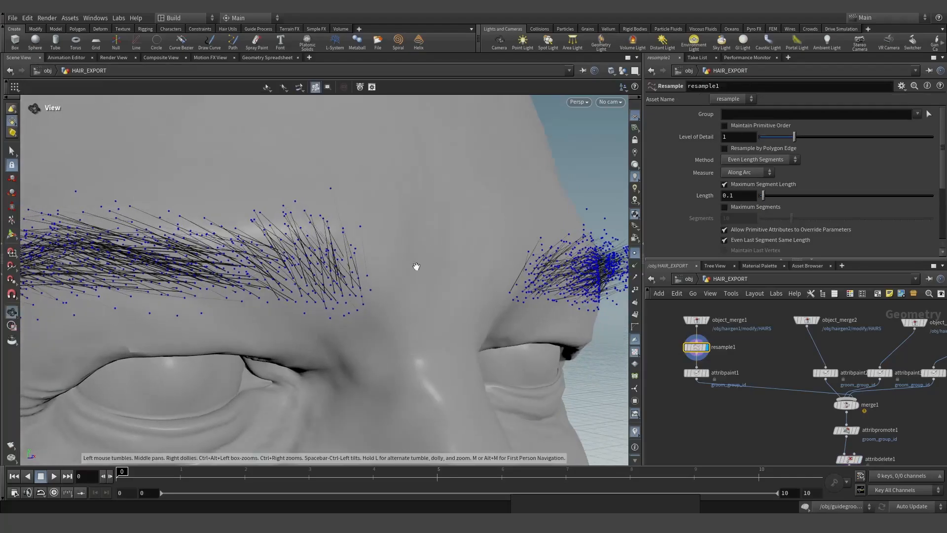
key(Return)
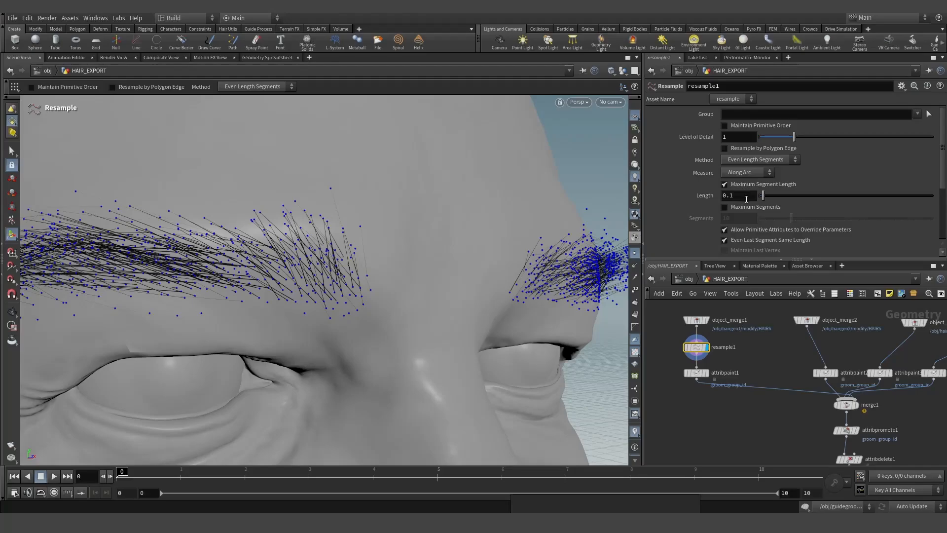
- Inspect the eyebrow curves up close and switch off Maximum Segment Length
alt+right_drag(392, 301, 528, 311)
alt+drag(528, 311, 361, 275)
alt+right_drag(362, 275, 466, 298)
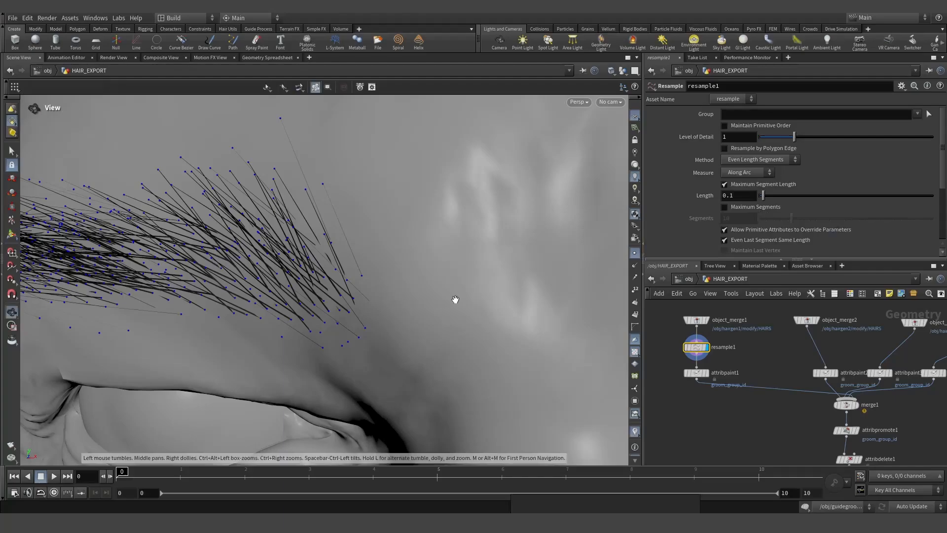
alt+drag(317, 257, 484, 269)
click(735, 184)
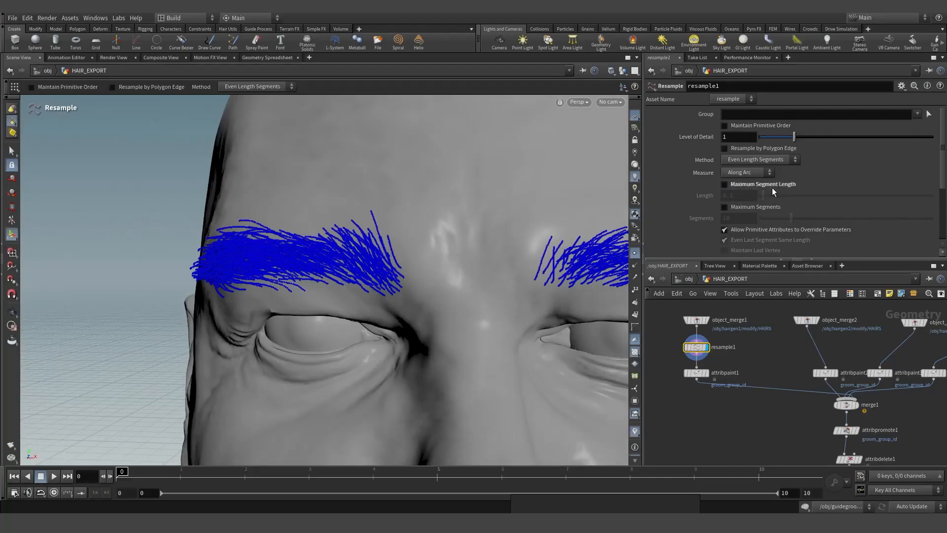
- Enable Maximum Segments at 8 on resample1 and hide the curve point markers
click(740, 206)
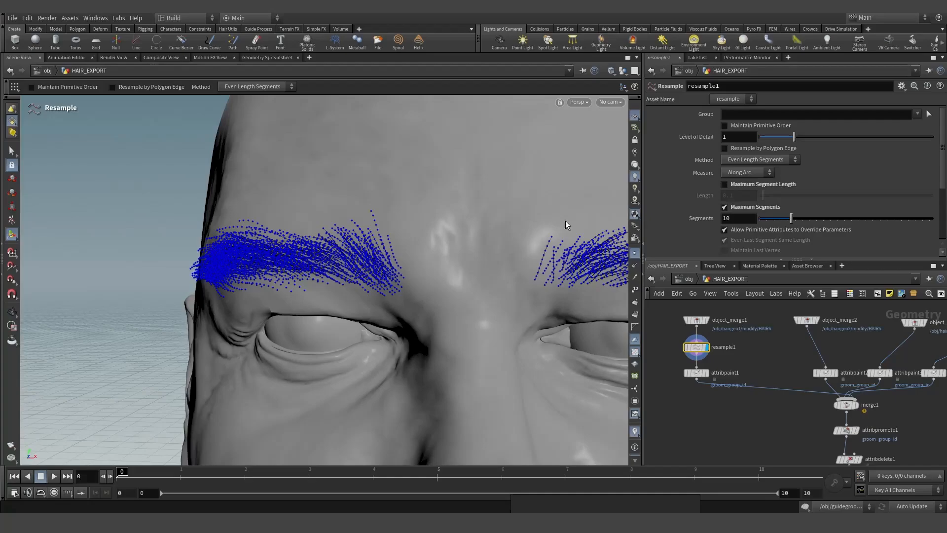
alt+right_drag(329, 234, 424, 242)
click(735, 217)
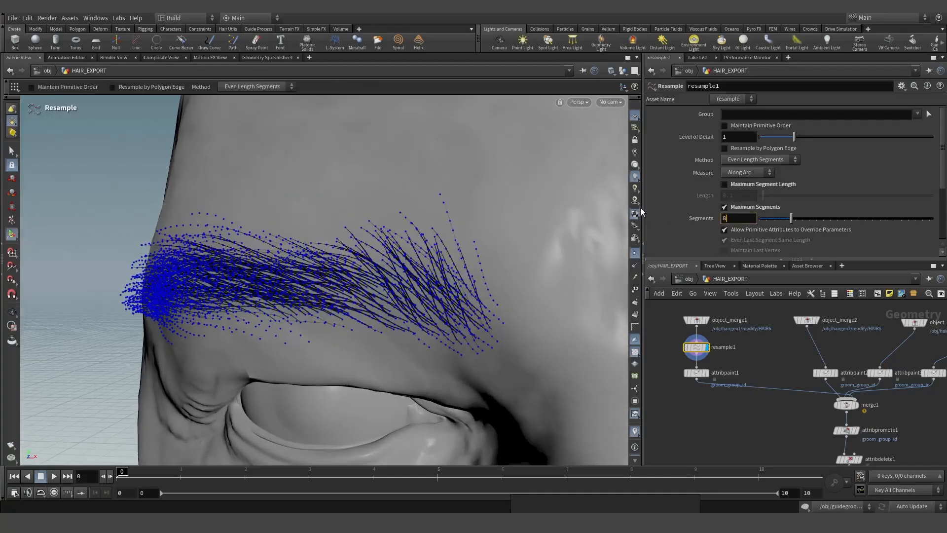
text(8)
key(Return)
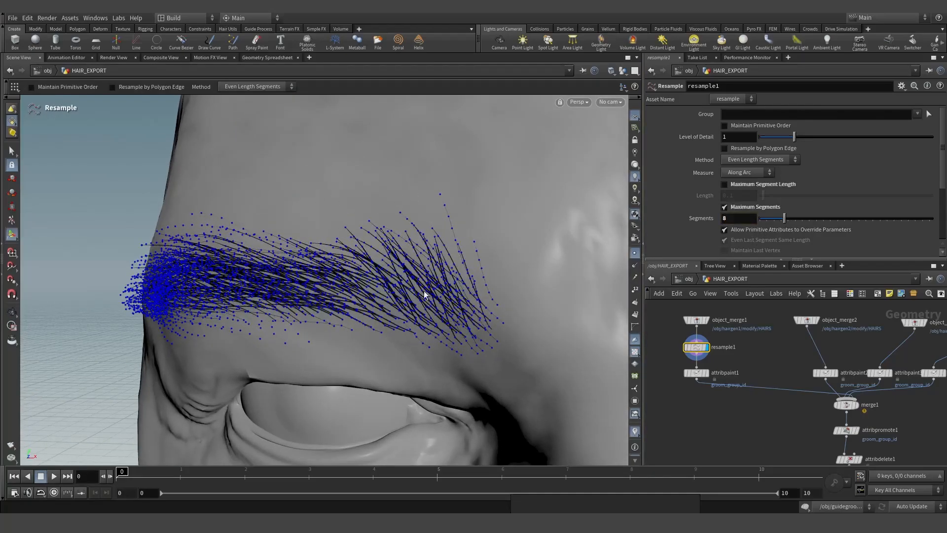
click(634, 253)
- Toggle resample1's bypass off and on to compare the eyebrows from the front
alt+drag(355, 263, 318, 266)
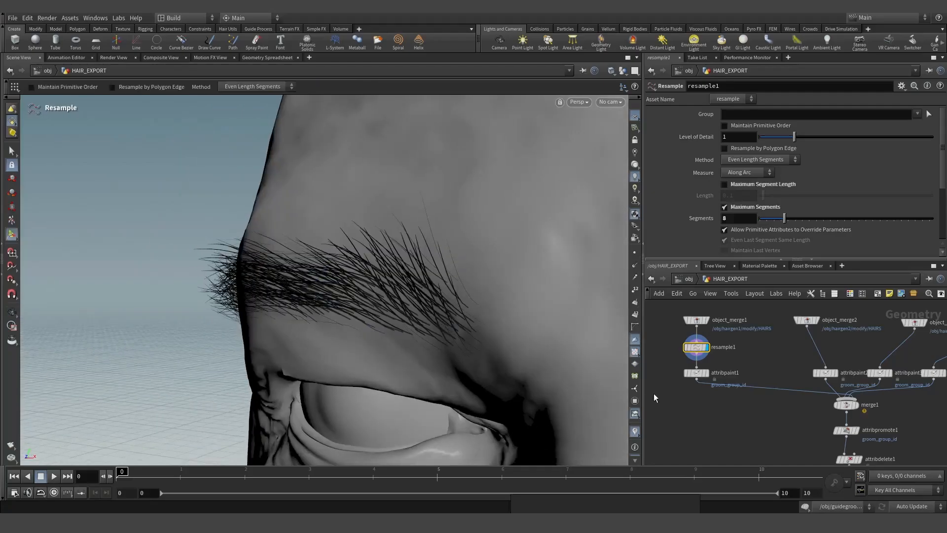
scroll(676, 340, up, 3)
click(692, 353)
click(692, 353)
key(Escape)
drag(290, 306, 393, 253)
key(Return)
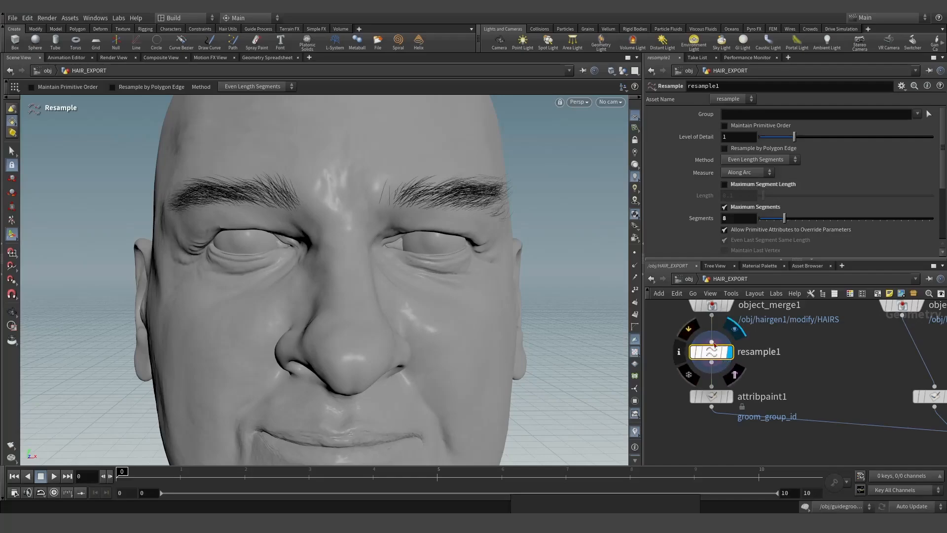
- Insert the copied resample2 node into the object_merge2 eyelash chain and frame the eyelashes
scroll(698, 374, down, 2)
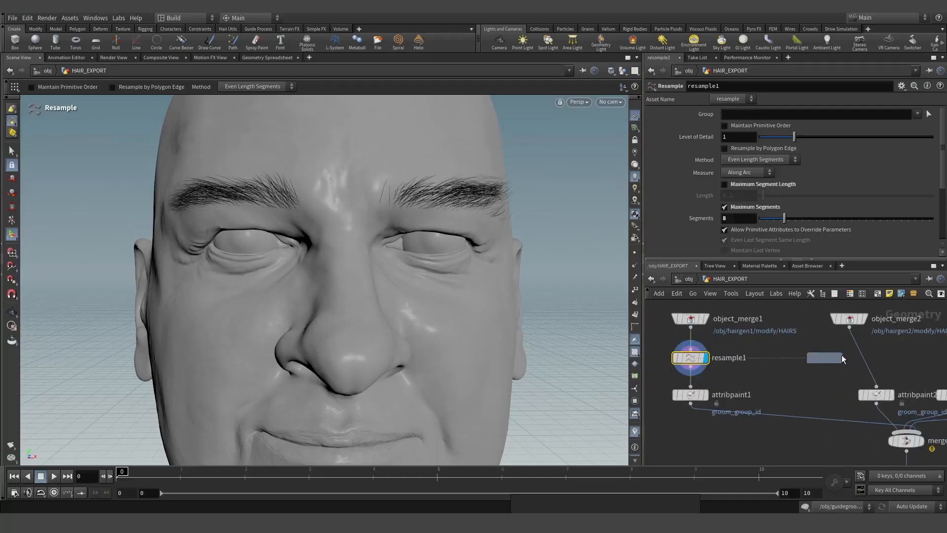
click(864, 359)
alt+drag(864, 358, 860, 362)
key(space+g)
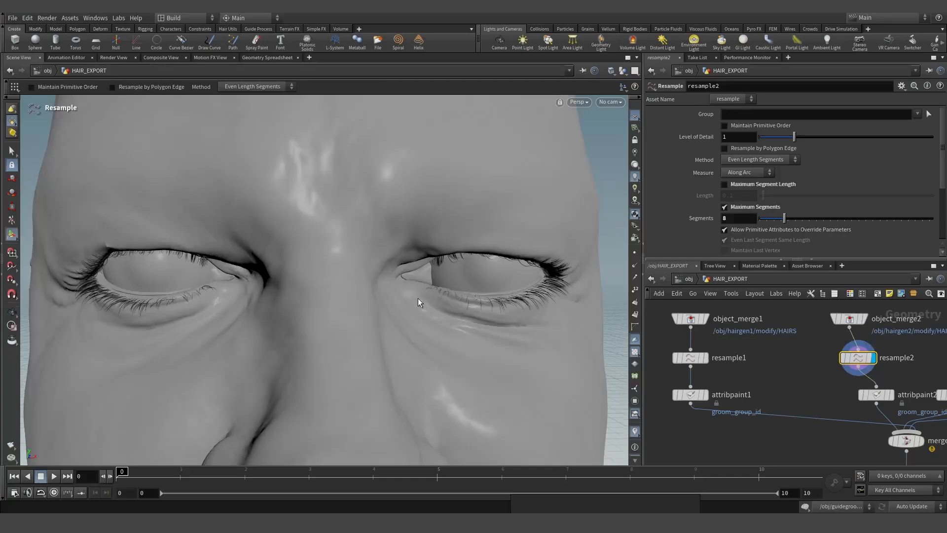
alt+drag(418, 299, 459, 319)
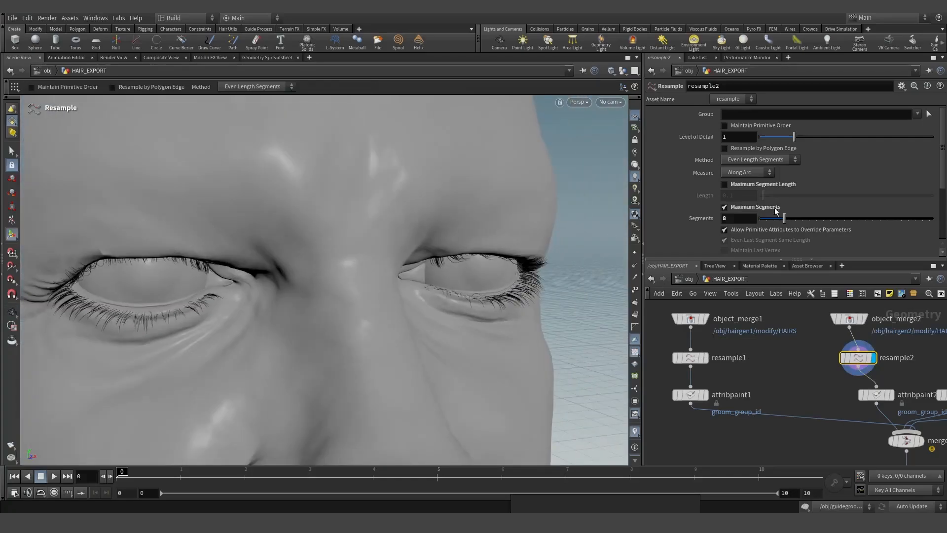
scroll(706, 384, down, 2)
scroll(698, 390, down, 1)
scroll(862, 377, up, 3)
- Copy resample2 as resample3 into the object_merge3 beard chain and check its info summary
alt+drag(739, 365, 855, 366)
drag(855, 367, 864, 367)
key(space+g)
alt+drag(404, 291, 361, 254)
scroll(390, 250, up, 3)
scroll(361, 253, up, 3)
click(841, 358)
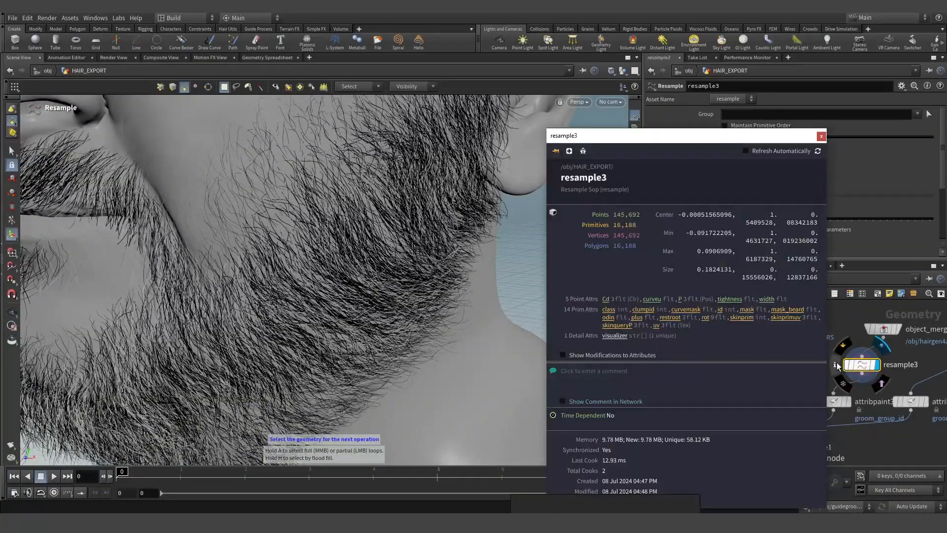
click(821, 137)
alt+drag(466, 231, 519, 249)
- Set resample3's Segments to 15, then change it to 20 for the beard curves
drag(750, 218, 677, 212)
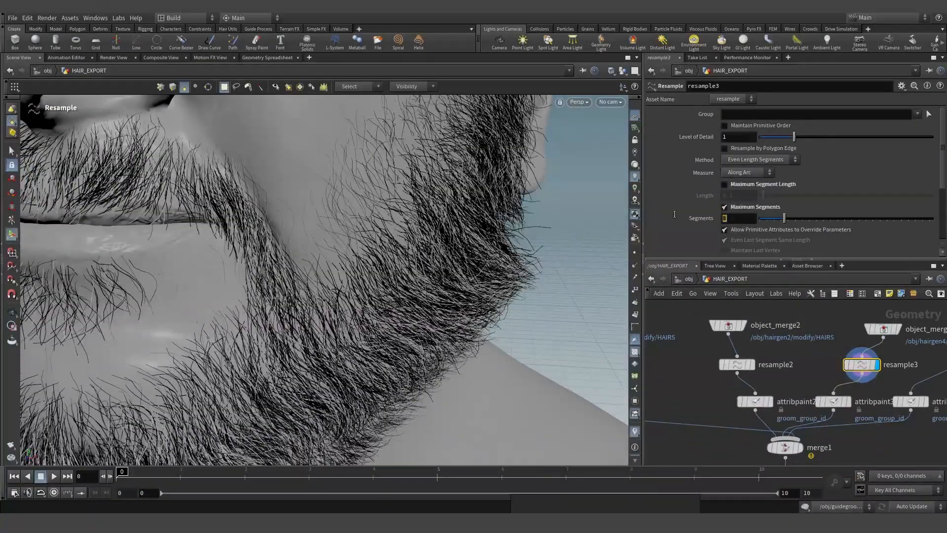
text(15)
key(Return)
alt+drag(488, 346, 412, 304)
scroll(342, 308, up, 3)
drag(744, 218, 665, 216)
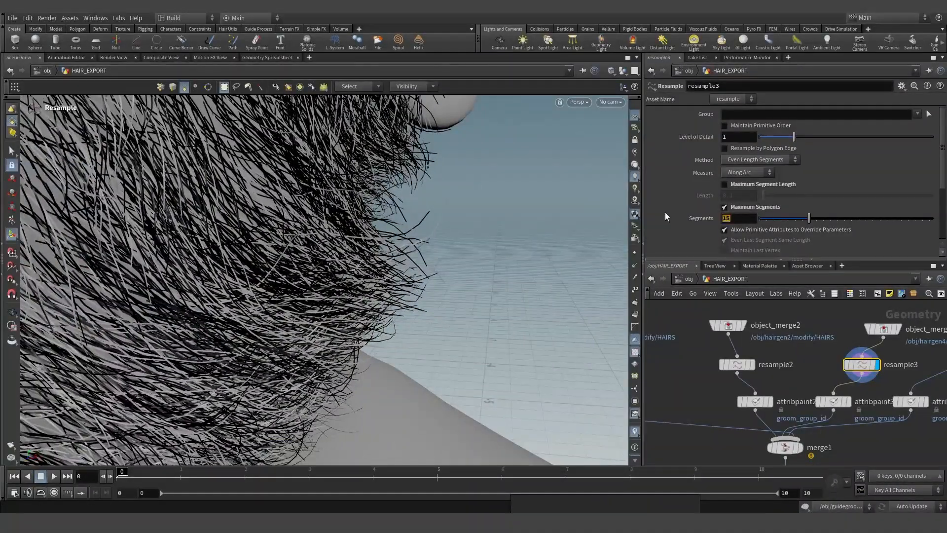
text(20)
key(Return)
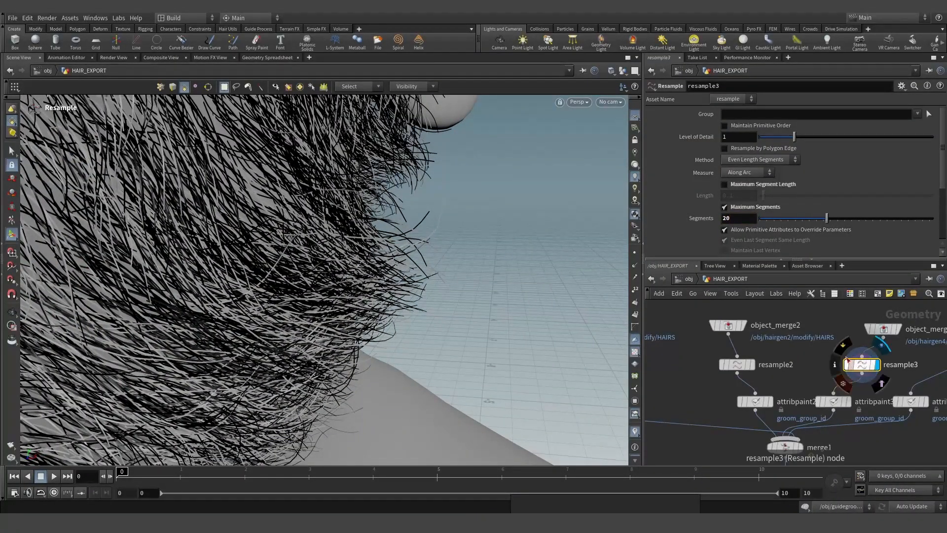
scroll(814, 360, down, 1)
- Copy resample3 onto the object_merge4 moustache chain as resample4 with 16 segments
alt+drag(814, 353, 897, 354)
click(907, 353)
key(space+g)
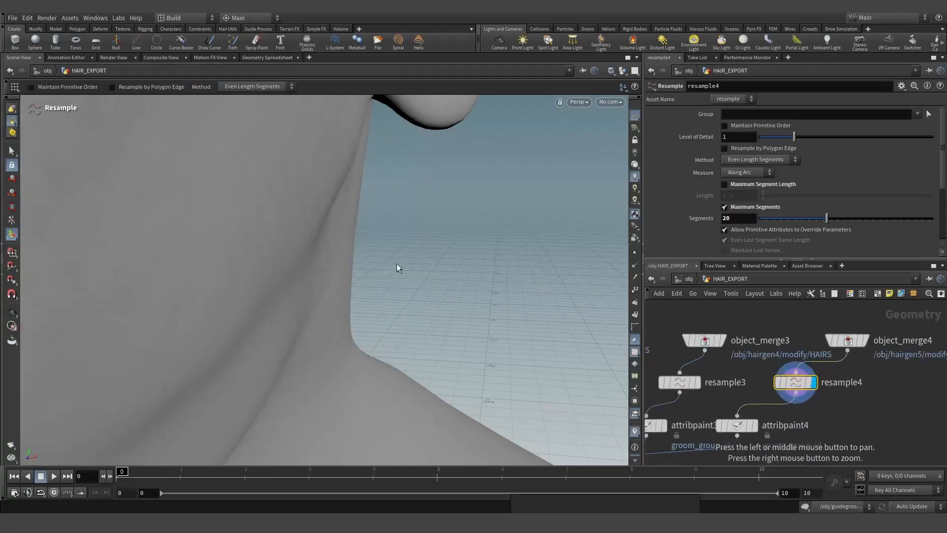
key(space+g)
alt+drag(300, 315, 457, 311)
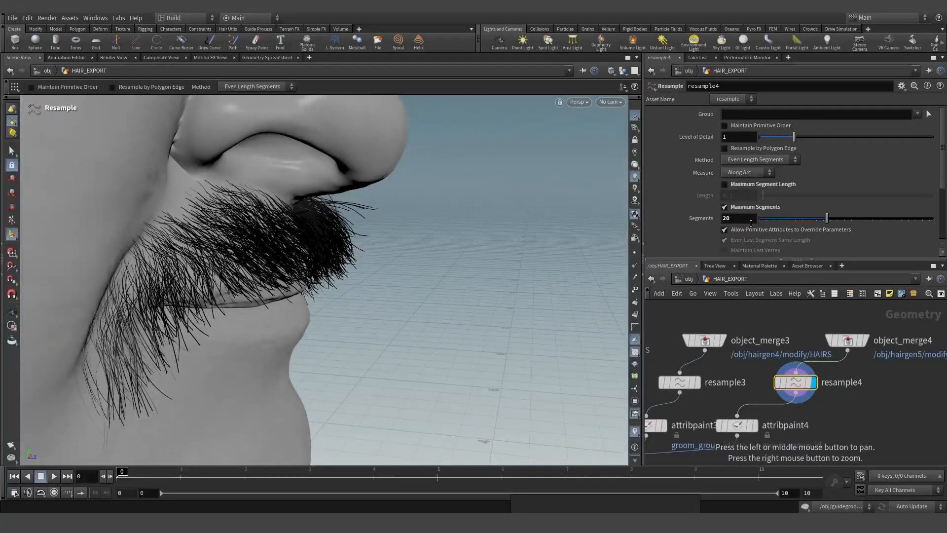
key(Return)
scroll(799, 347, down, 5)
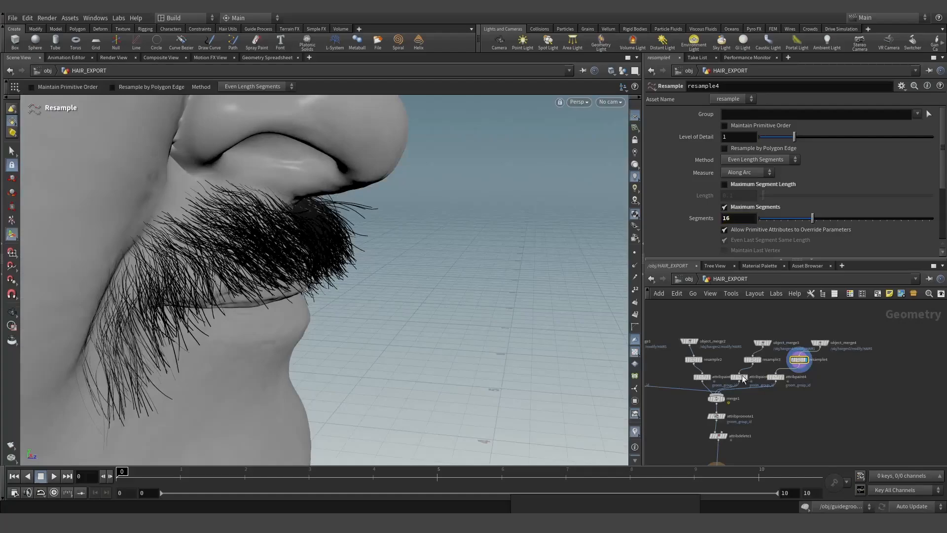
scroll(713, 441, up, 5)
- Inspect attribdelete1's point and attribute info, then zoom in on the mouth and moustache
click(752, 426)
middle_drag(753, 429, 683, 307)
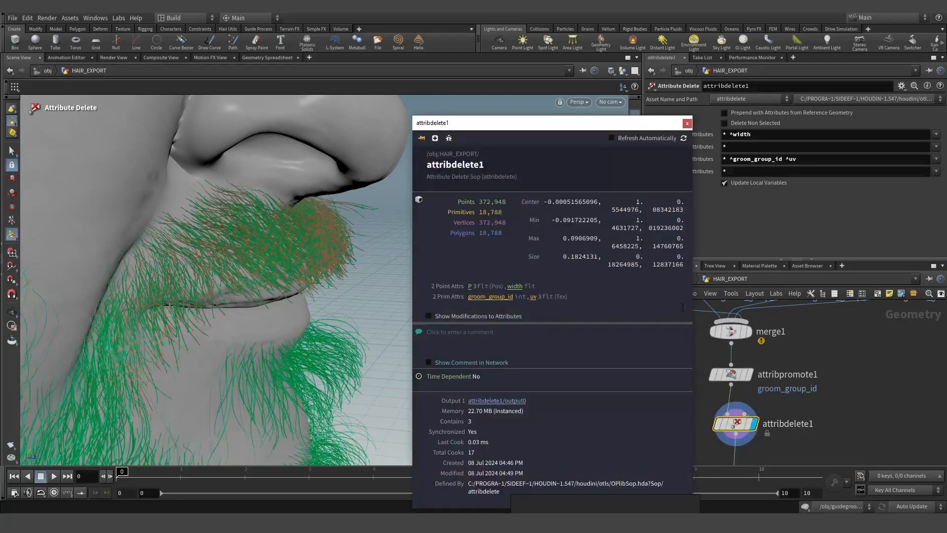
click(687, 123)
drag(376, 283, 335, 231)
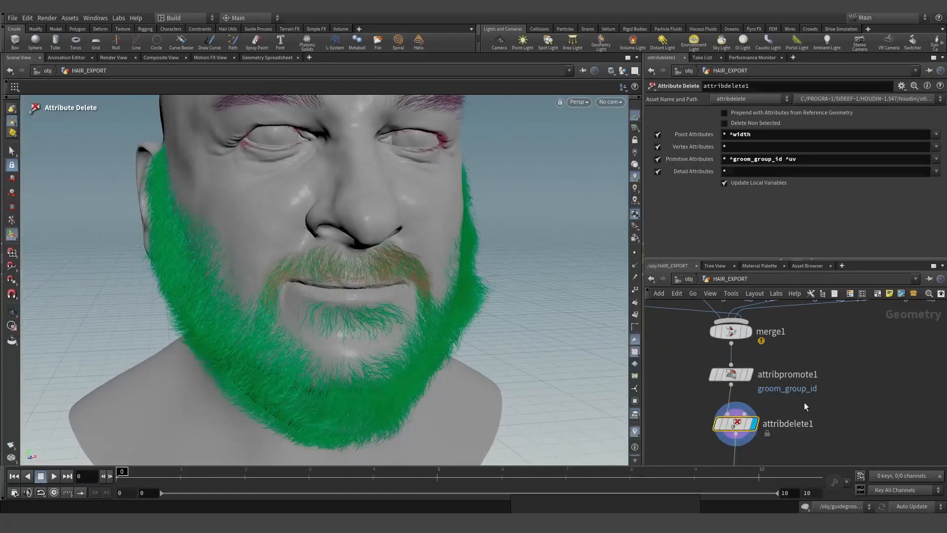
middle_drag(335, 231, 318, 260)
drag(319, 259, 340, 286)
scroll(340, 286, up, 5)
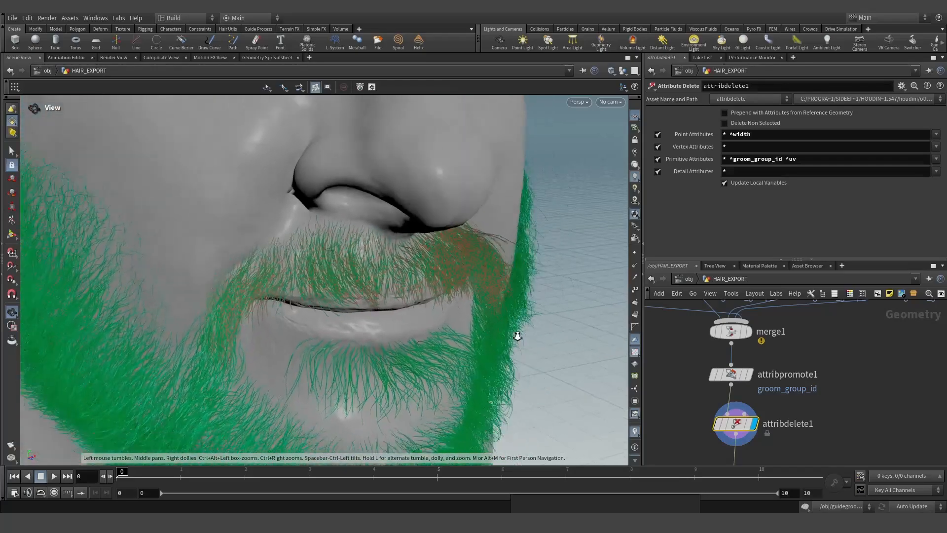
scroll(796, 407, down, 4)
scroll(795, 405, up, 5)
- Display the moustache paint node attribpaint4, then the green-painted beard from attribpaint3
click(762, 404)
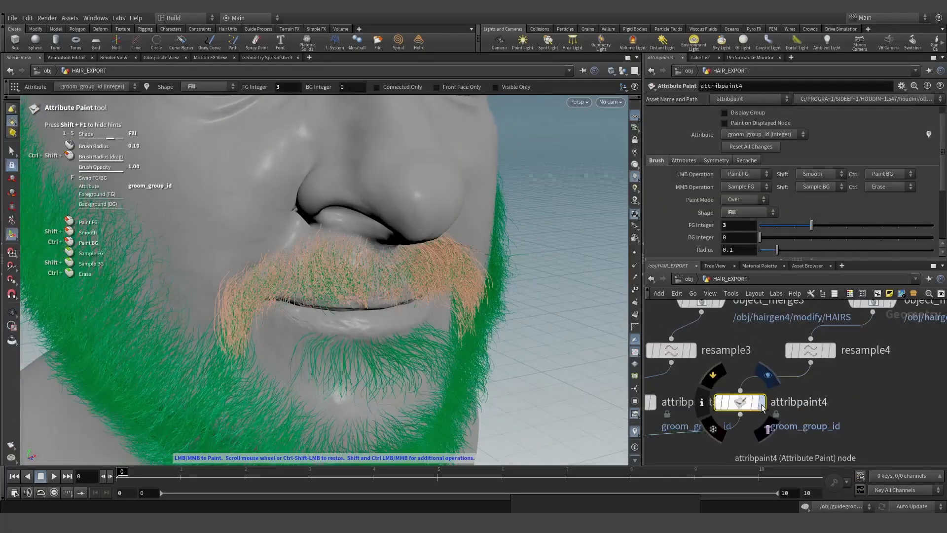
scroll(729, 369, down, 4)
scroll(741, 369, up, 4)
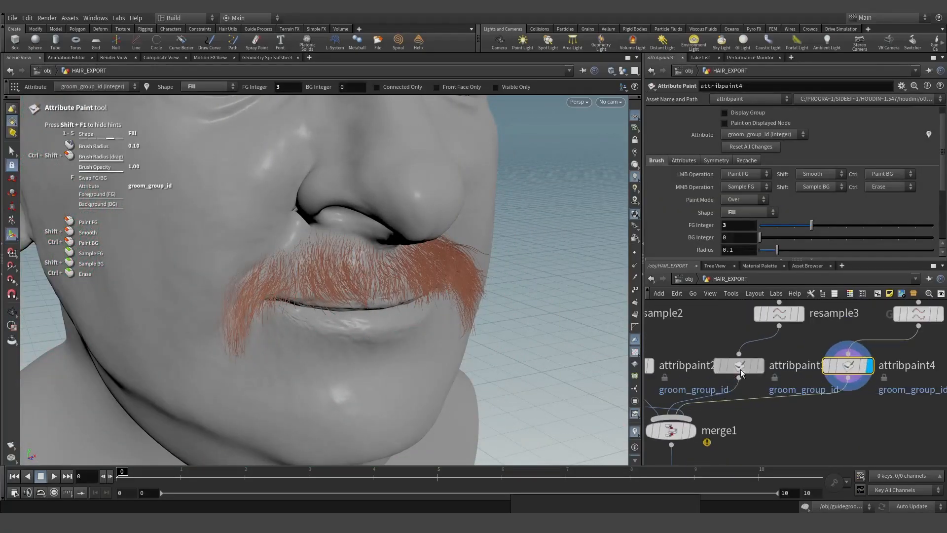
click(741, 368)
alt+scroll(387, 287, down, 3)
mouse_move(387, 288)
alt+mouse_down()
mouse_move(414, 286)
mouse_move(389, 311)
mouse_move(460, 319)
alt+mouse_up()
alt+scroll(395, 301, down, 4)
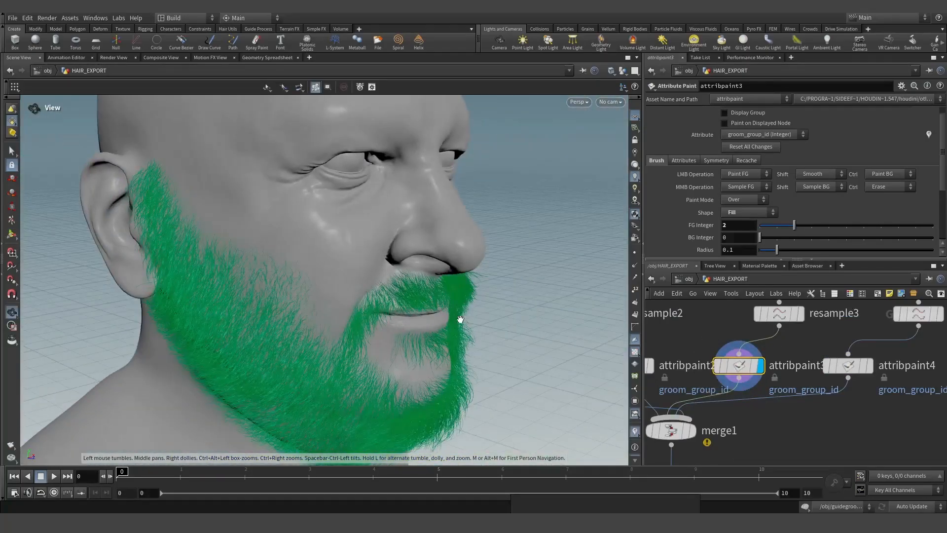
alt+scroll(434, 296, up, 4)
alt+drag(407, 275, 336, 249)
alt+middle_drag(335, 248, 488, 318)
scroll(774, 385, down, 4)
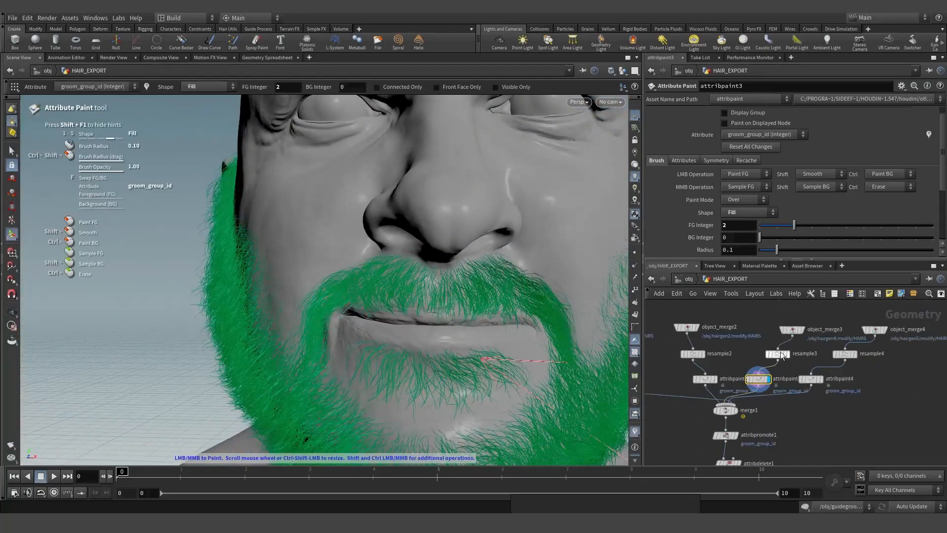
scroll(778, 346, up, 3)
- Compare object_merge3's unpainted beard with attribpaint3's painted beard, then return to /obj
click(801, 324)
click(817, 326)
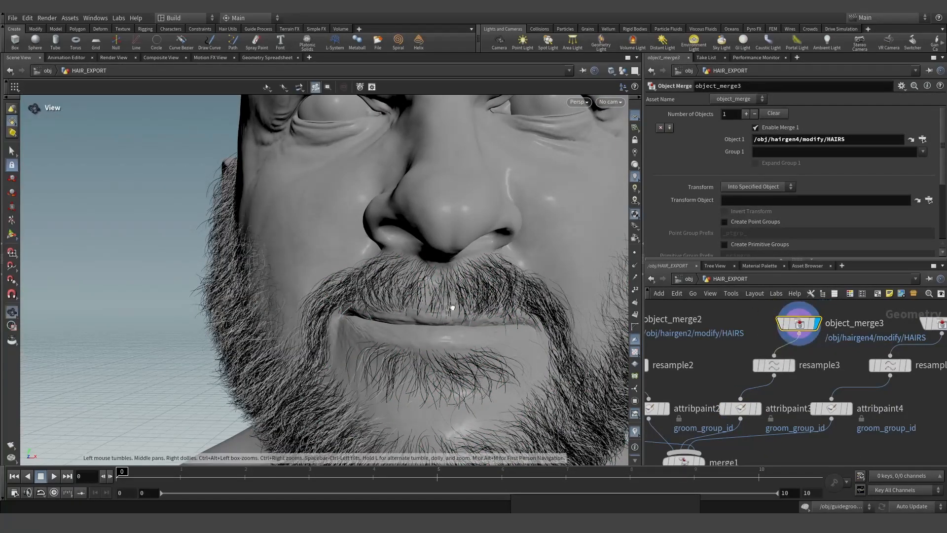
mouse_move(450, 307)
alt+mouse_down()
mouse_move(529, 313)
mouse_move(450, 296)
alt+mouse_up()
click(739, 408)
click(758, 409)
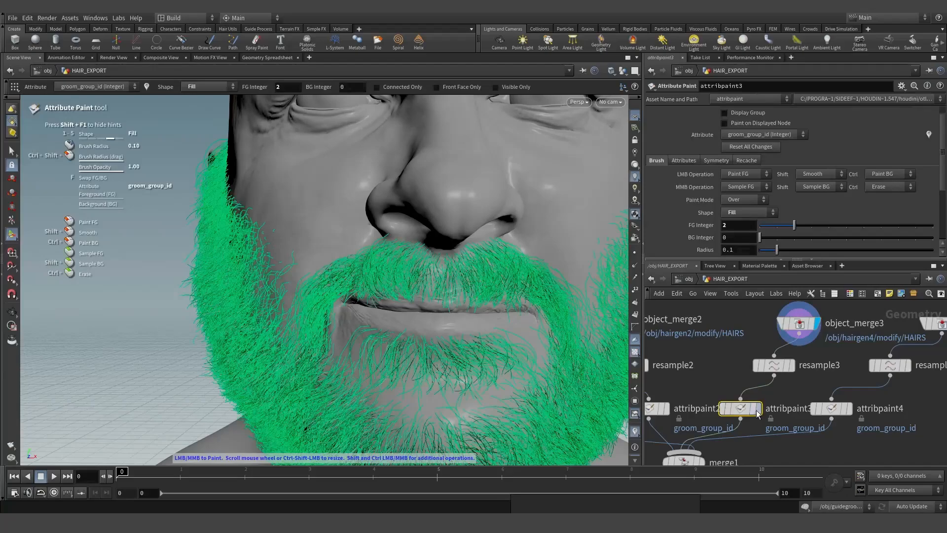
click(798, 324)
click(817, 324)
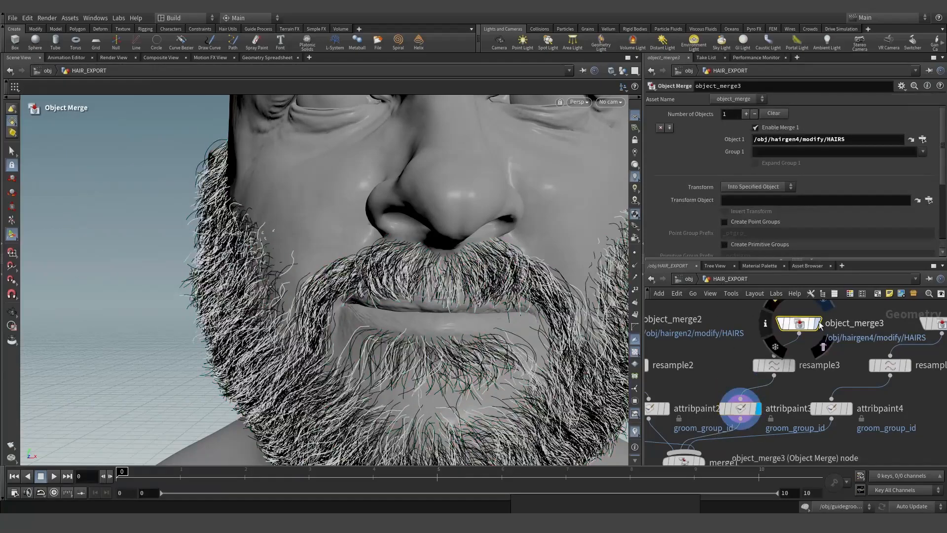
click(683, 279)
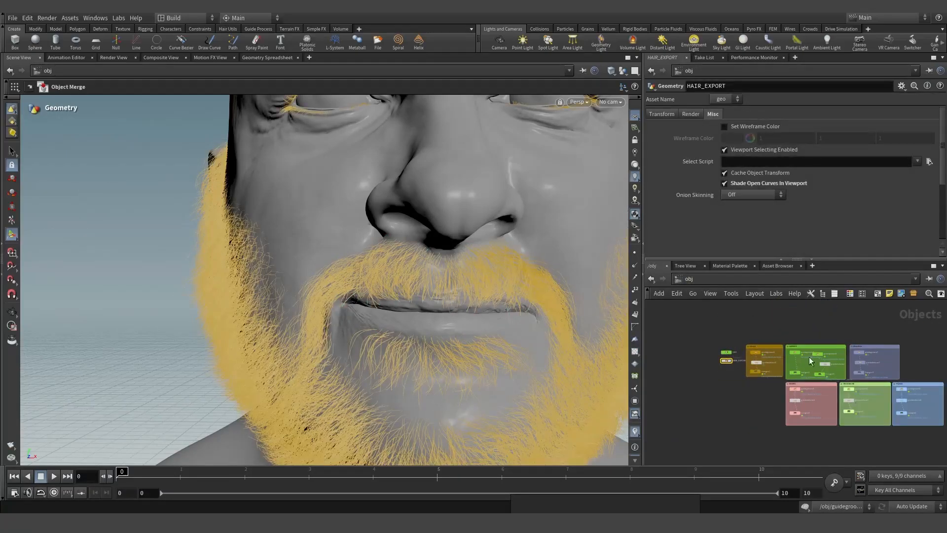
- Enter the hairgen4 beard object and display its HAIRS output
scroll(766, 425, down, 2)
scroll(732, 407, up, 2)
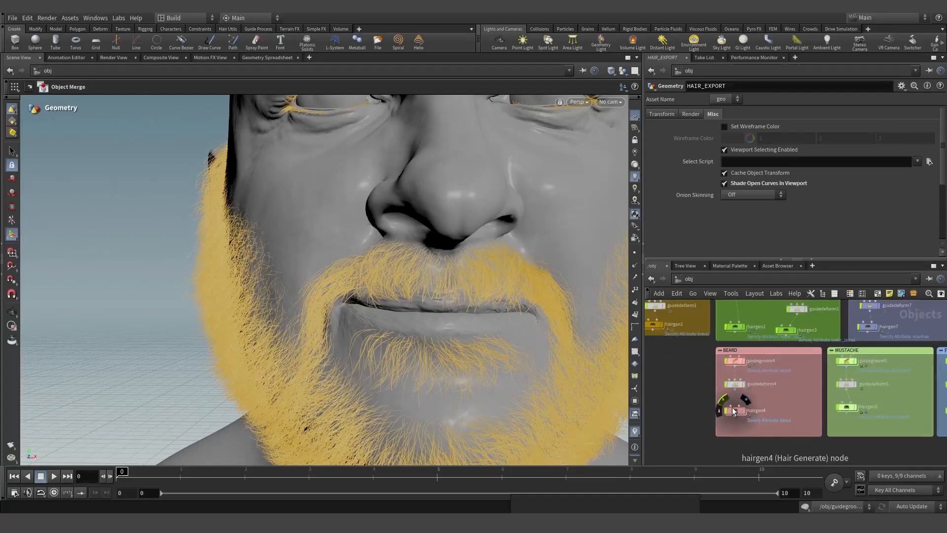
double_click(735, 409)
scroll(781, 434, up, 5)
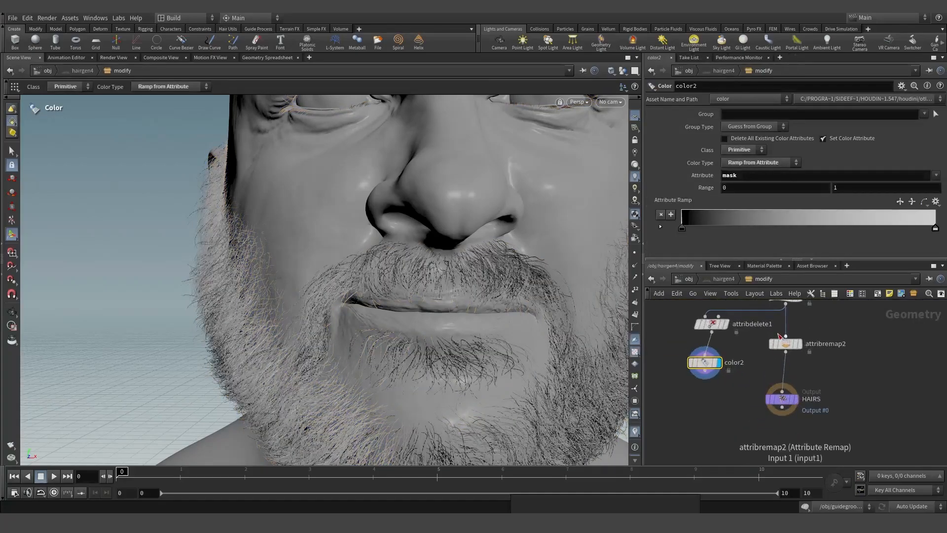
click(798, 410)
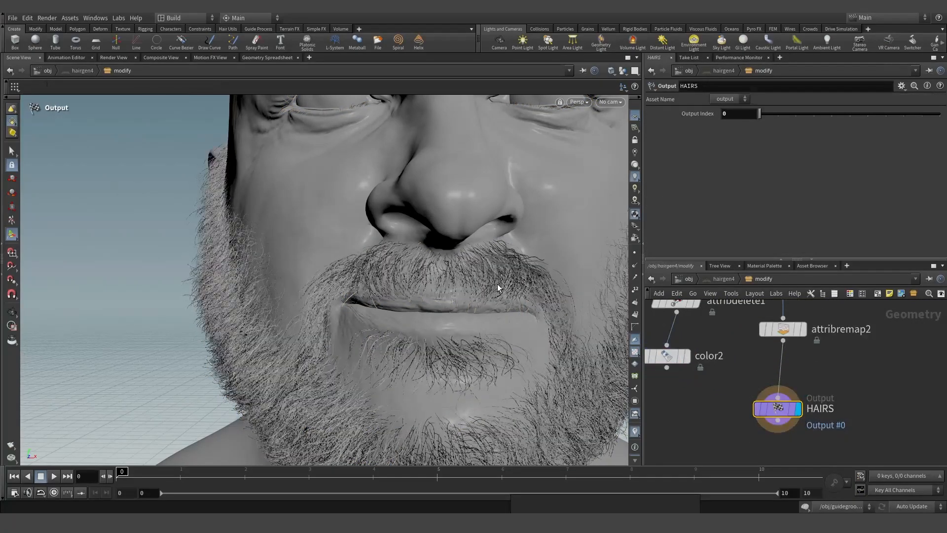
- Add a new Scene View pane and frame the head from the front
click(309, 58)
mouse_move(327, 76)
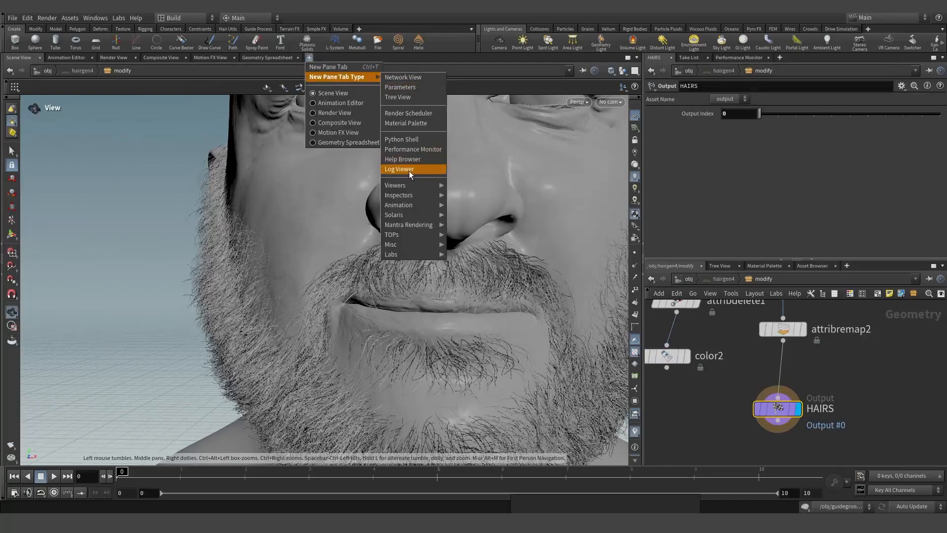
mouse_move(433, 189)
click(469, 187)
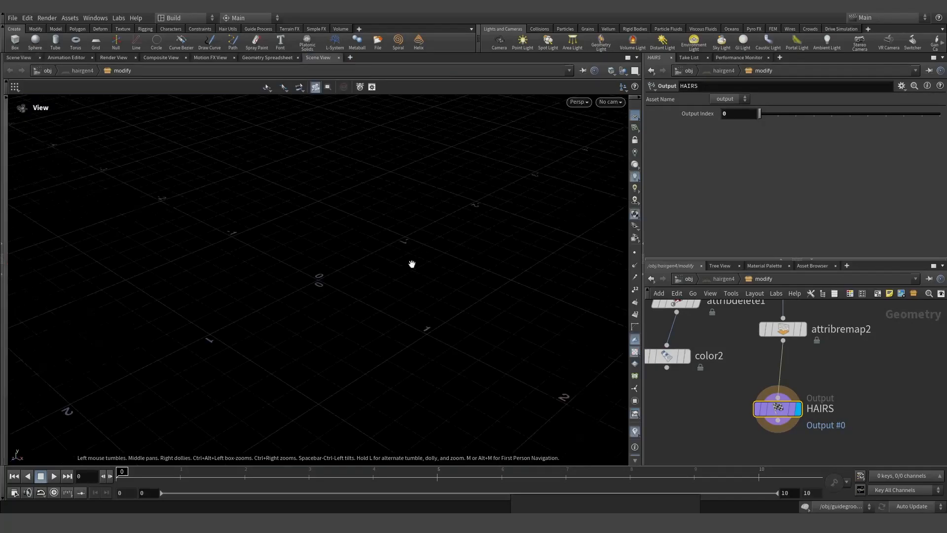
key(f)
drag(372, 259, 405, 249)
- Show all scene objects in the new view and inspect the nose and moustache up close
click(624, 71)
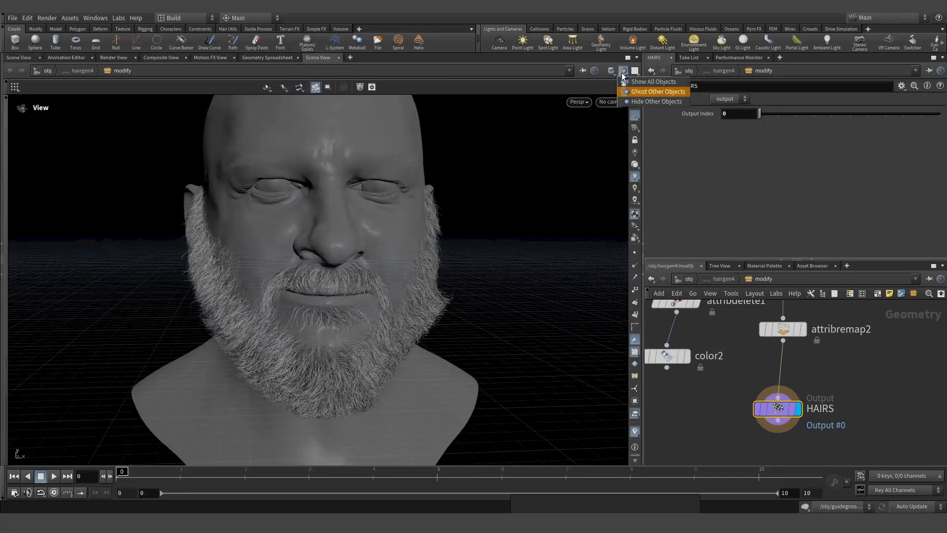
click(638, 82)
scroll(752, 416, down, 5)
scroll(746, 414, down, 4)
scroll(783, 333, up, 5)
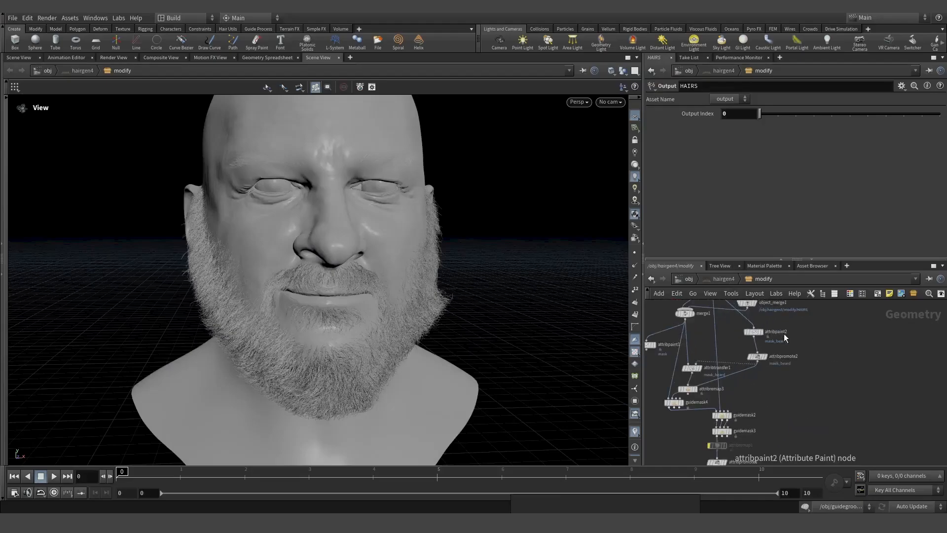
scroll(784, 333, down, 5)
scroll(747, 409, up, 5)
drag(468, 303, 347, 284)
right_drag(346, 283, 610, 341)
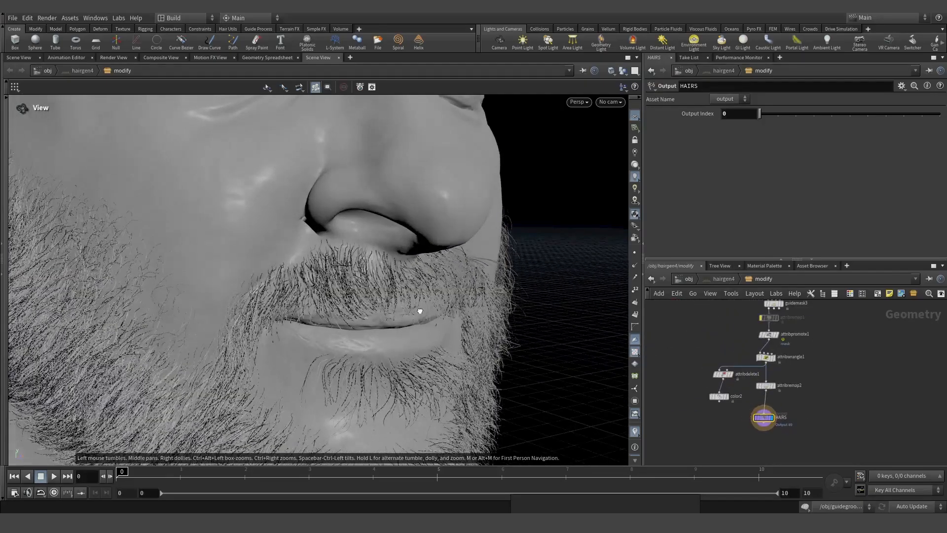
drag(419, 310, 508, 337)
- At /obj, hide the HAIR_EXPORT hair and briefly enter its network before returning
click(688, 280)
scroll(841, 341, down, 3)
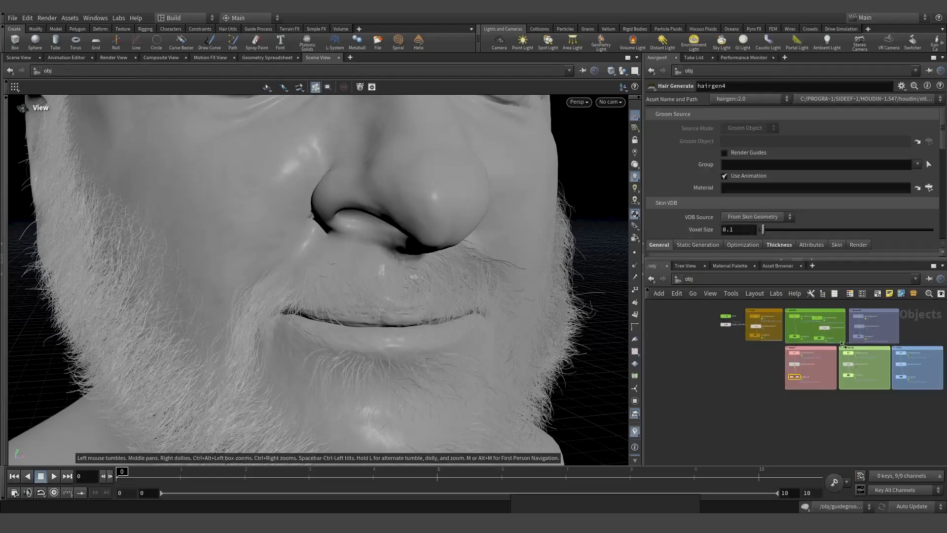
scroll(727, 311, up, 4)
click(741, 348)
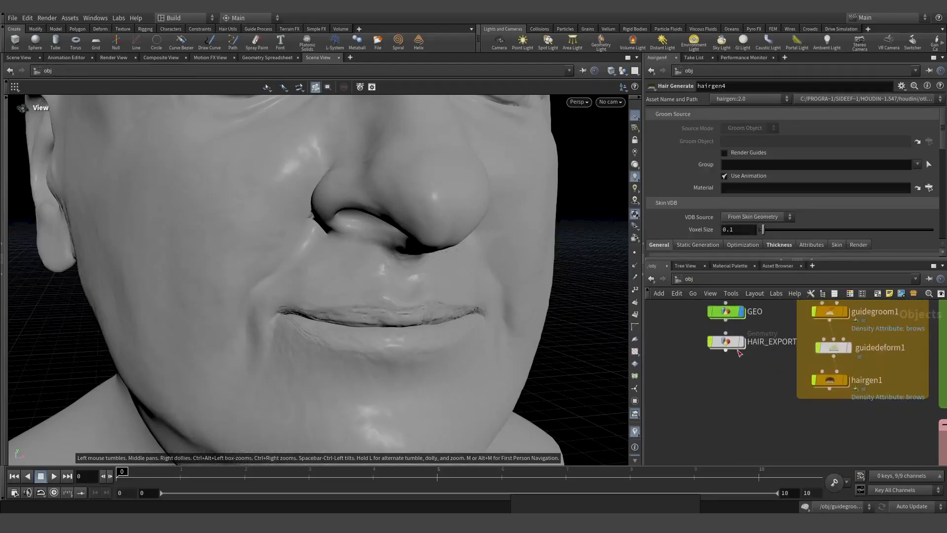
double_click(731, 347)
scroll(794, 333, down, 3)
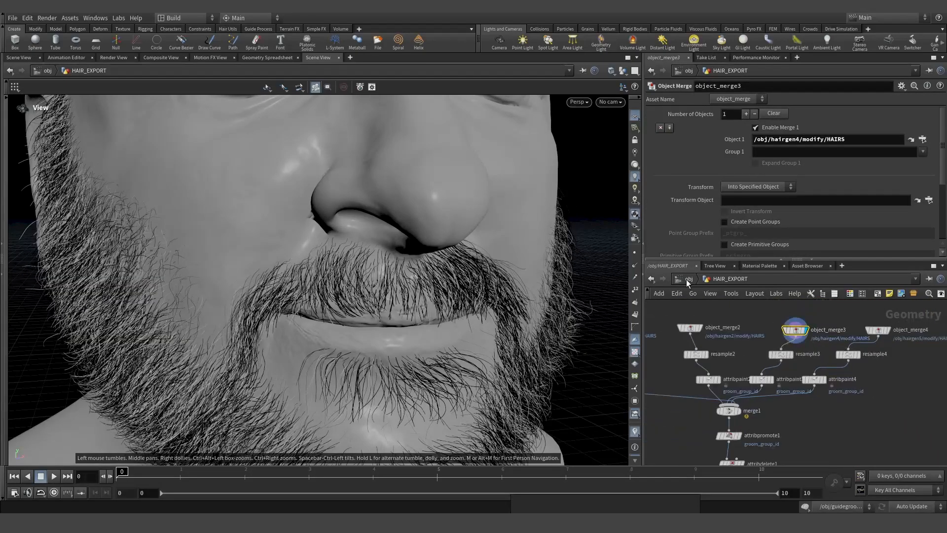
key(u)
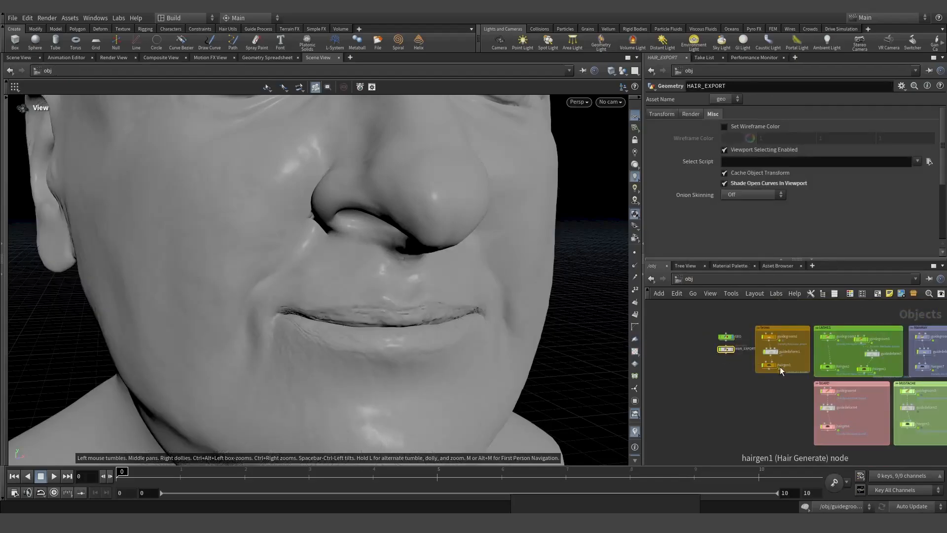
scroll(800, 389, up, 4)
- Inside hairgen4's modify network, display the beard at guidemask2, then at hairclump1
click(806, 409)
double_click(807, 409)
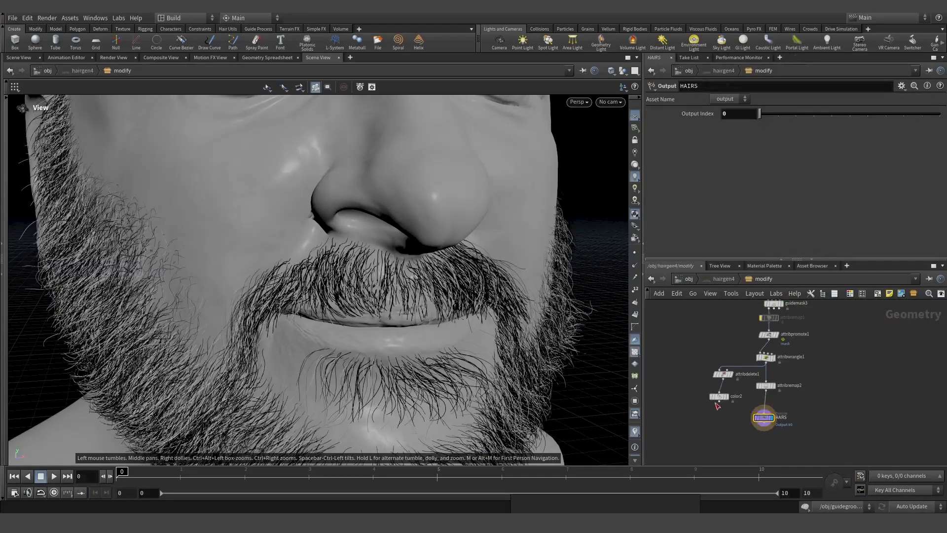
scroll(770, 406, up, 3)
click(773, 397)
click(786, 384)
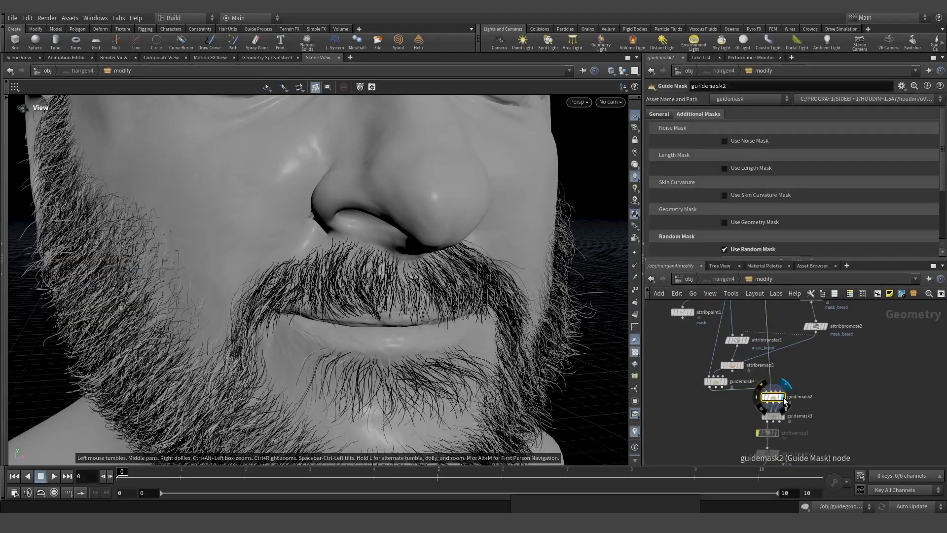
scroll(739, 420, down, 4)
scroll(741, 351, up, 4)
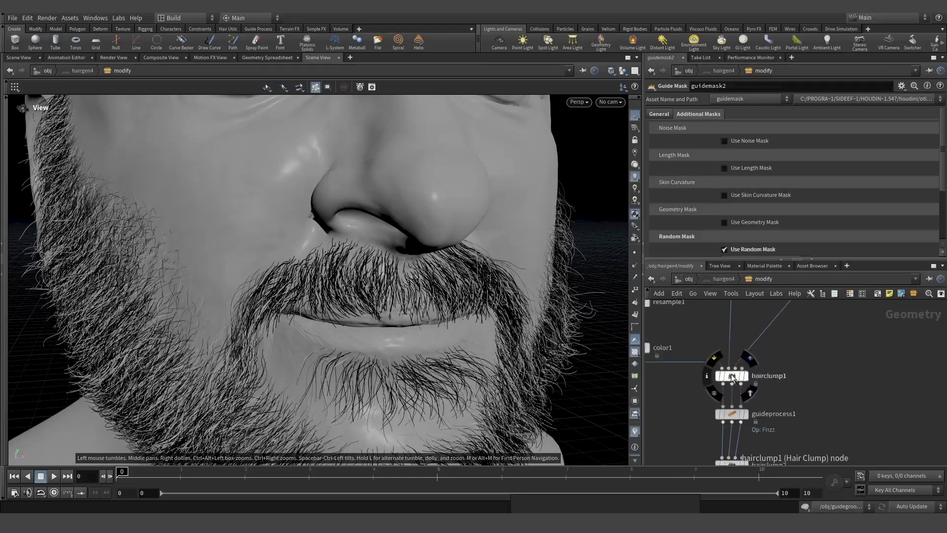
click(732, 377)
click(751, 379)
scroll(750, 379, down, 4)
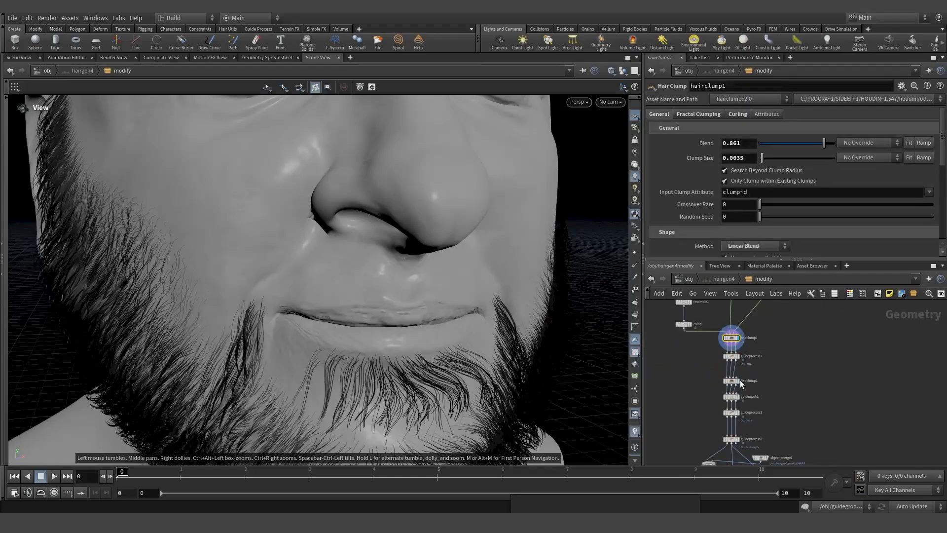
scroll(772, 419, up, 4)
- Move object_merge1 beside guideprocess2 and display only its moustache hairs
middle_drag(778, 439, 780, 371)
scroll(767, 326, down, 3)
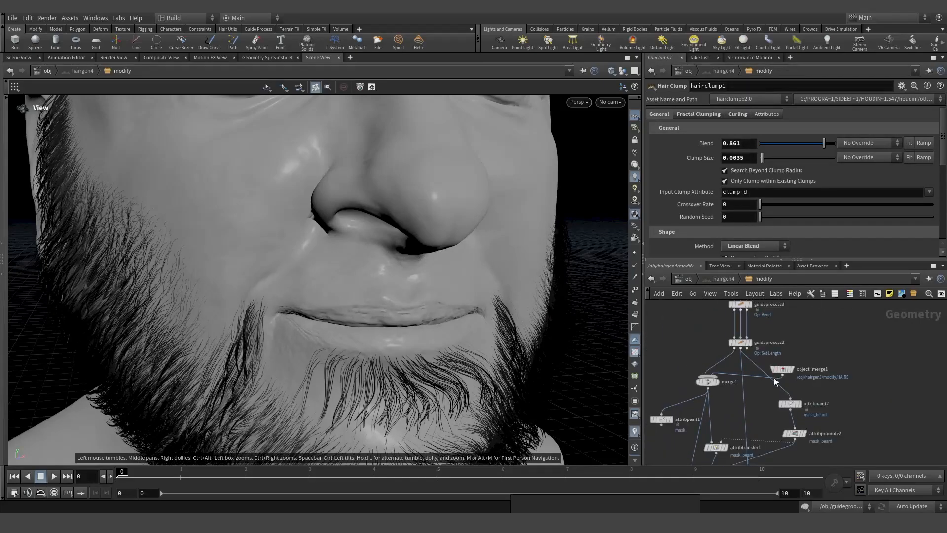
scroll(775, 379, up, 2)
drag(787, 370, 671, 339)
click(671, 337)
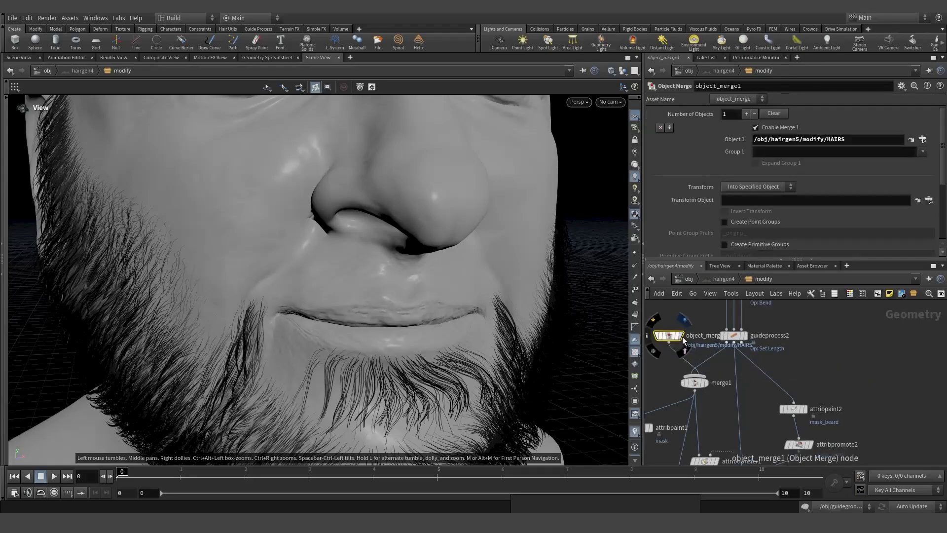
click(681, 336)
drag(402, 267, 463, 308)
- Delete the object_merge1-to-merge1 wire, then go back into the HAIR_EXPORT network
click(687, 361)
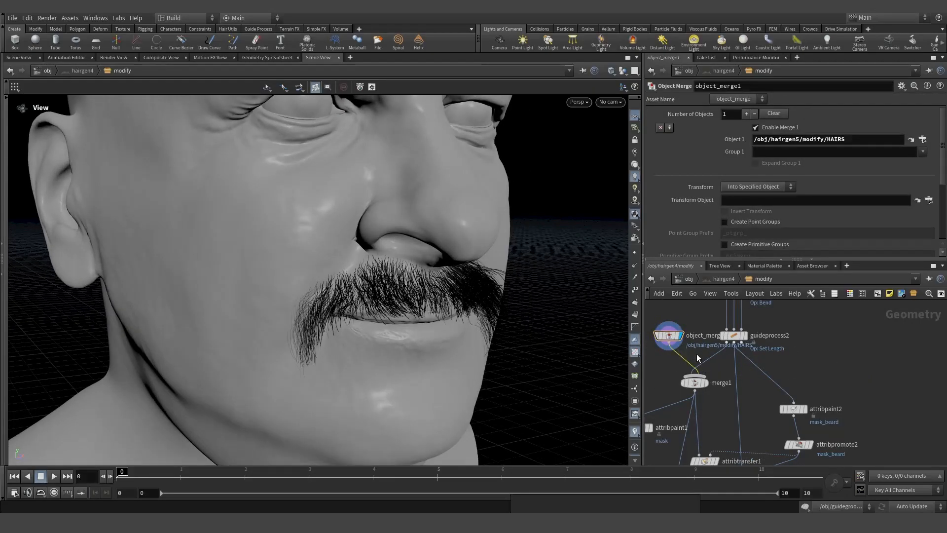
key(Delete)
click(689, 280)
scroll(805, 373, down, 3)
scroll(804, 363, down, 1)
middle_drag(804, 364, 825, 399)
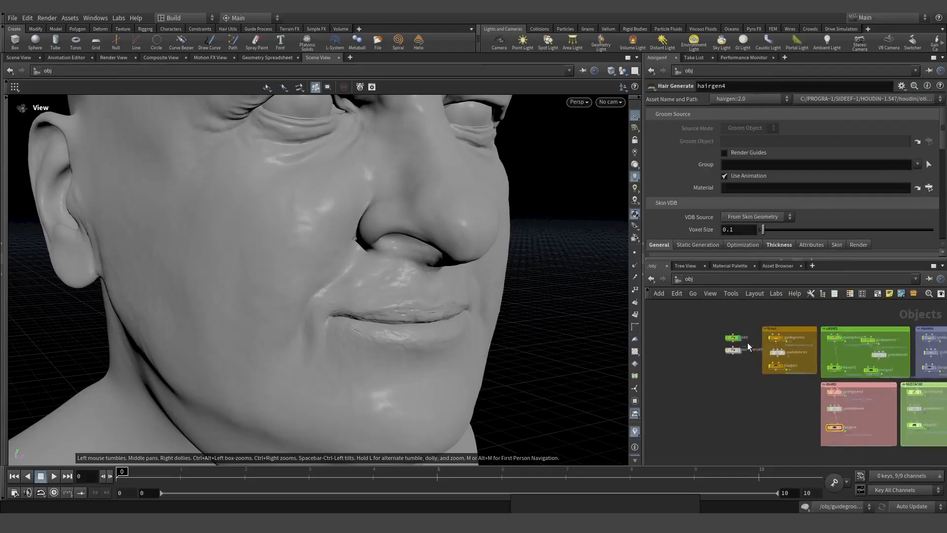
scroll(744, 343, up, 4)
double_click(720, 359)
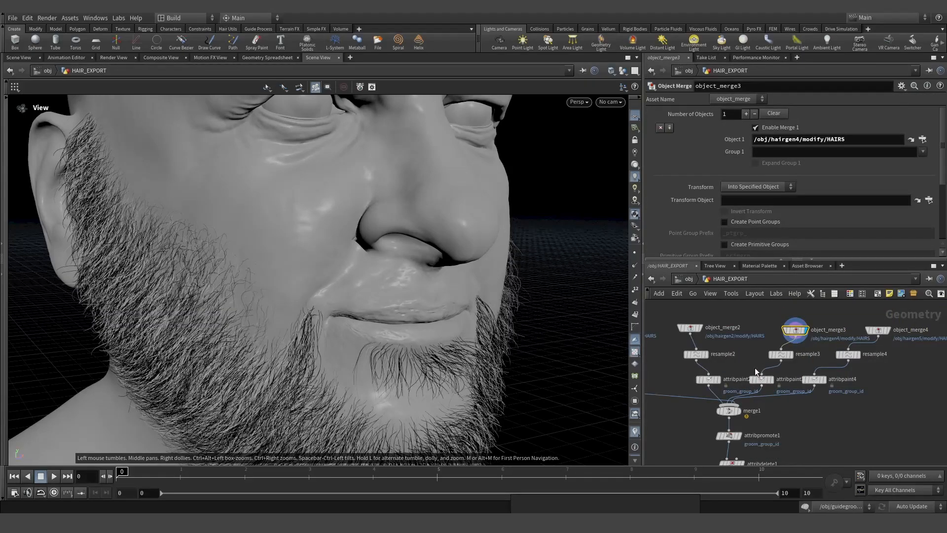
- Display merge1, then attribdelete1, colouring the hair by groom_group_id
click(729, 411)
click(738, 411)
scroll(783, 380, down, 3)
middle_drag(749, 430, 748, 400)
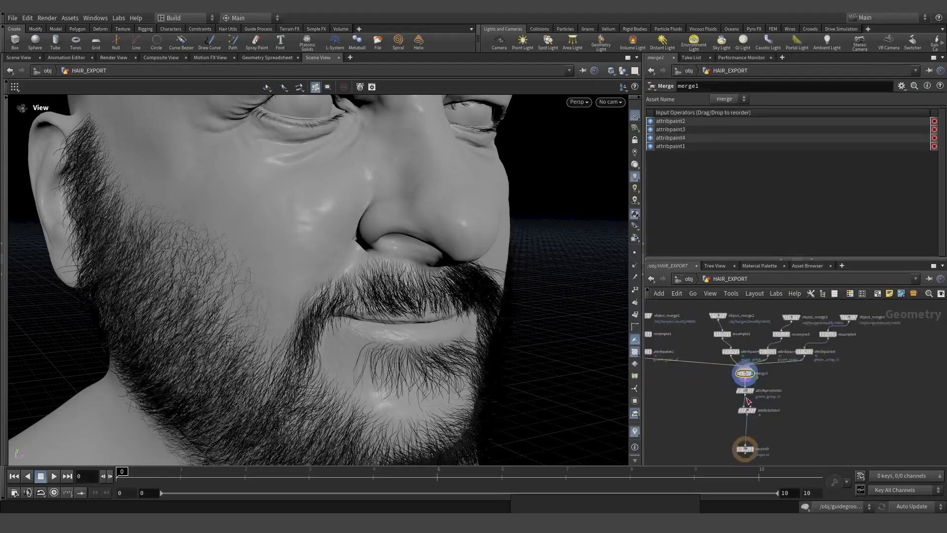
scroll(748, 400, up, 3)
click(747, 416)
click(759, 416)
click(729, 418)
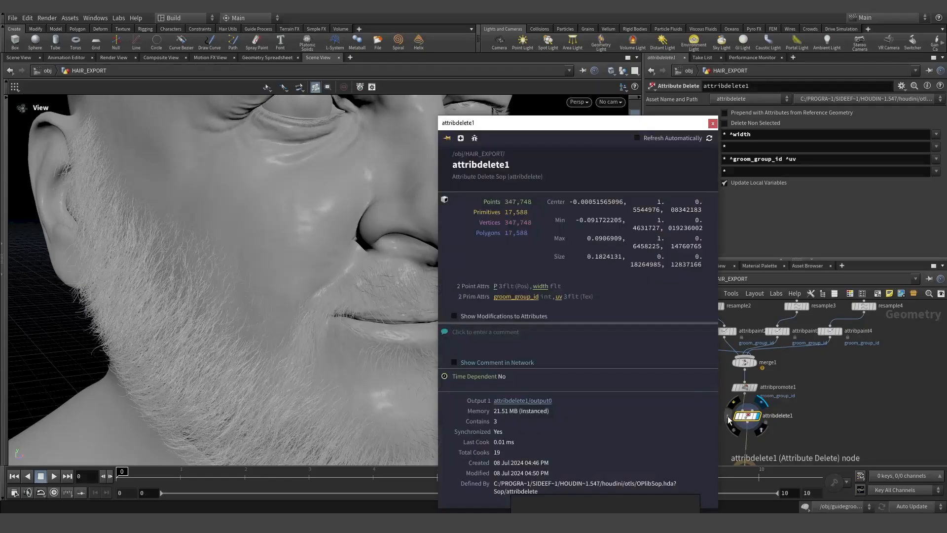
click(514, 298)
right_drag(302, 275, 264, 298)
drag(263, 298, 407, 341)
- Recheck attribdelete1's info window and move the output0 node to the left
click(732, 416)
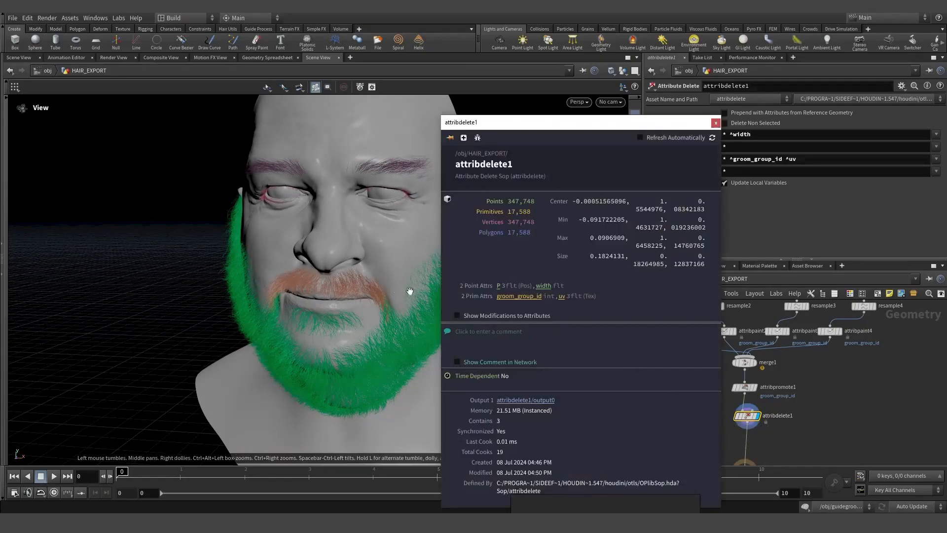
click(716, 124)
scroll(729, 333, down, 2)
scroll(737, 428, up, 4)
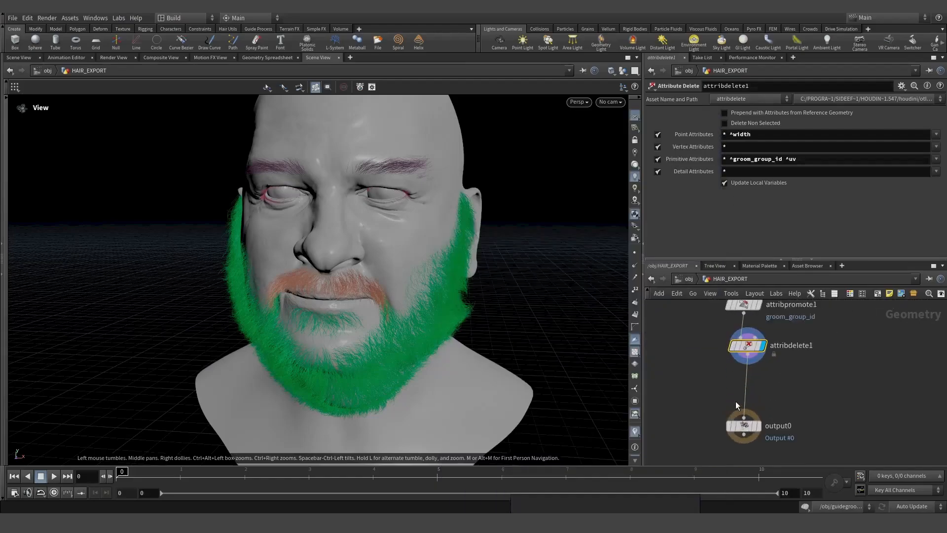
scroll(728, 354, down, 1)
drag(739, 409, 660, 408)
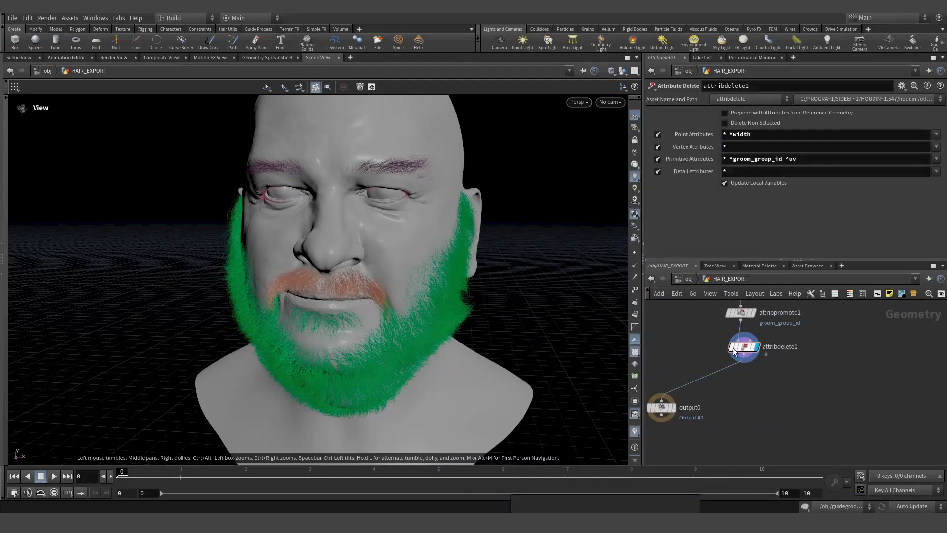
key(Tab)
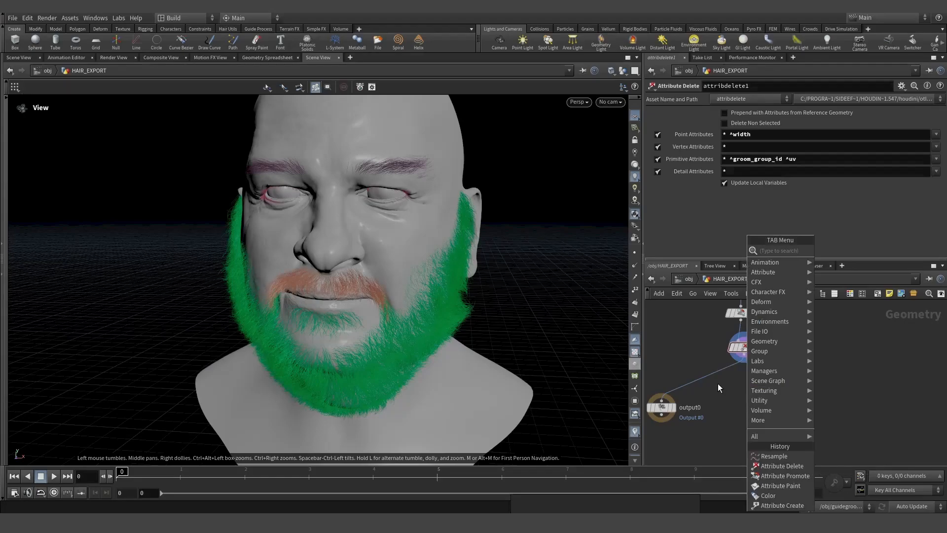
- Dismiss the node menu and zoom the Houdini view out over the head
click(708, 404)
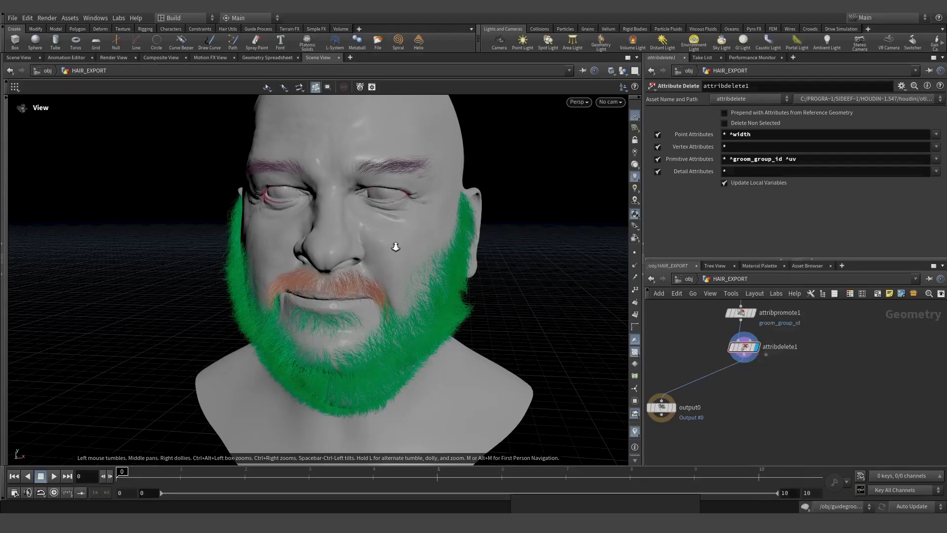
right_drag(395, 247, 394, 217)
drag(394, 217, 405, 339)
middle_drag(404, 339, 294, 308)
right_drag(295, 308, 215, 270)
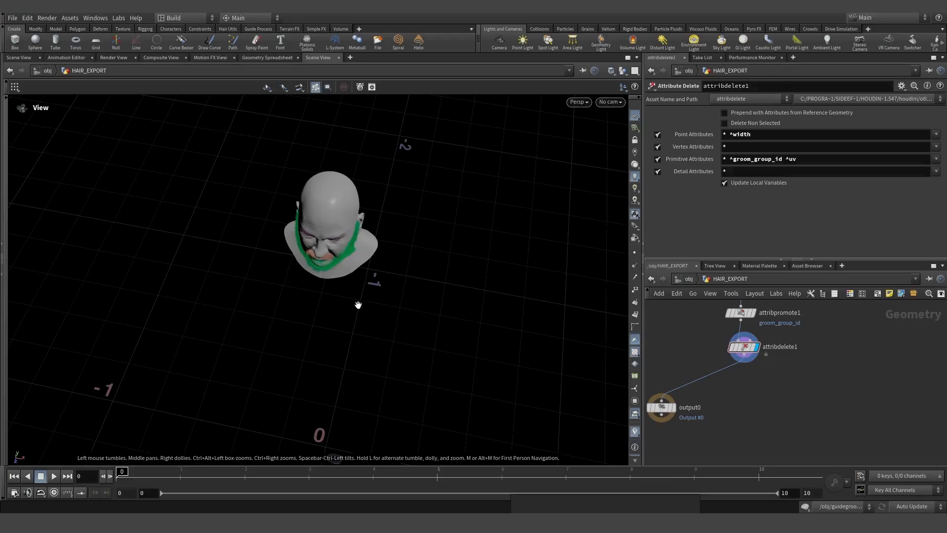
- Add a Transform node below attribdelete1 with Uniform Scale 100 and frame the enlarged head
key(Tab)
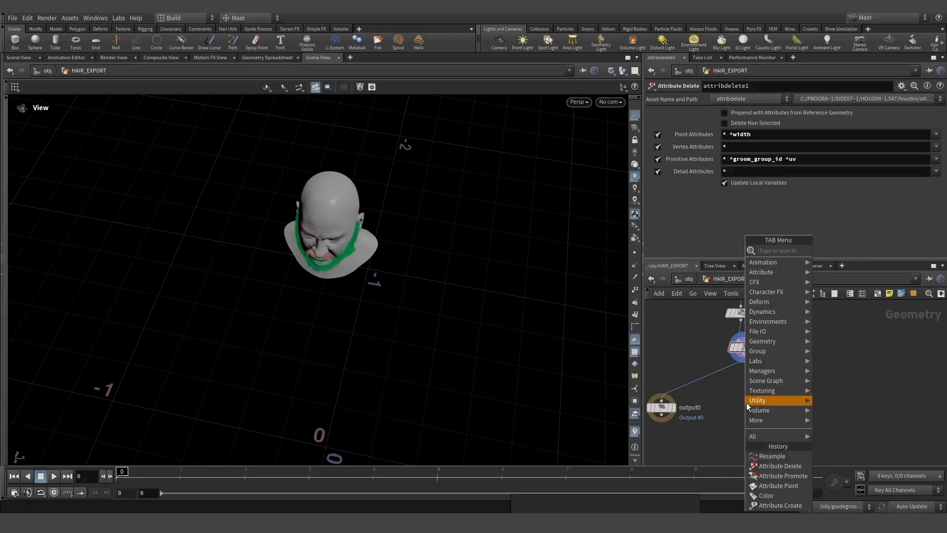
mouse_move(747, 403)
mouse_move(764, 383)
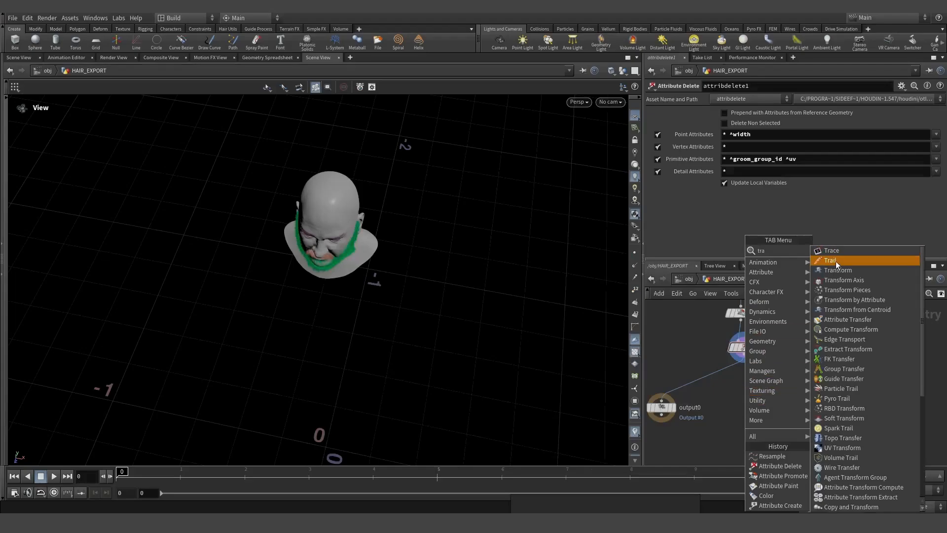
click(840, 269)
click(754, 385)
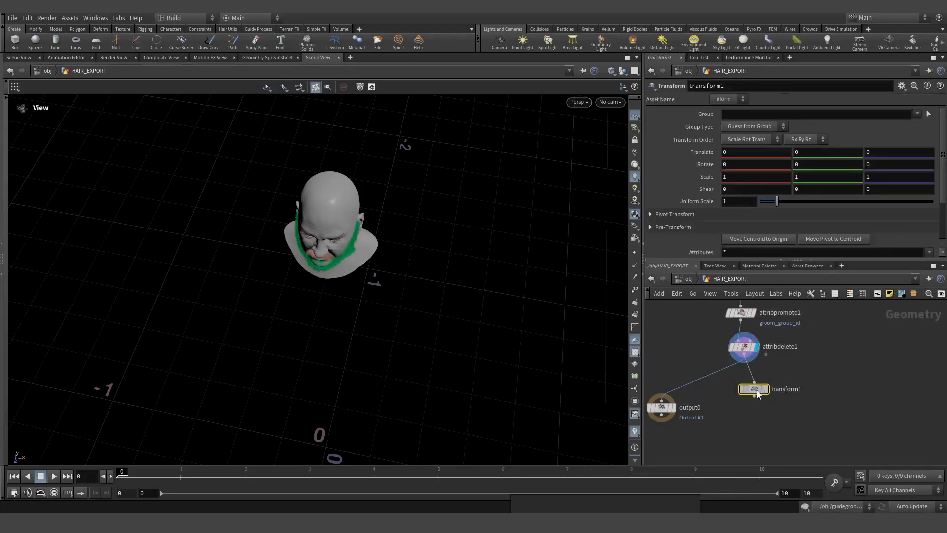
text(0)
key(Return)
key(f)
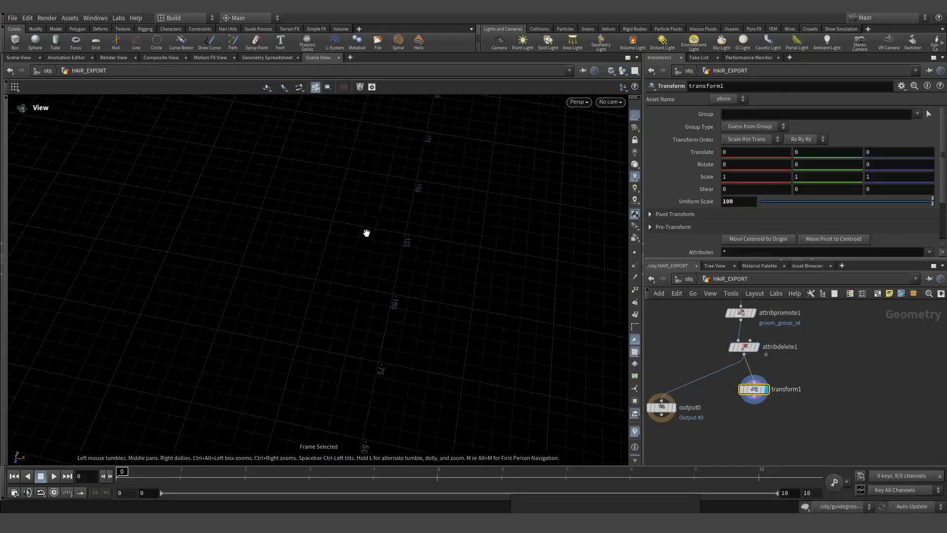
mouse_move(469, 293)
mouse_down()
mouse_move(484, 334)
mouse_move(463, 294)
mouse_up()
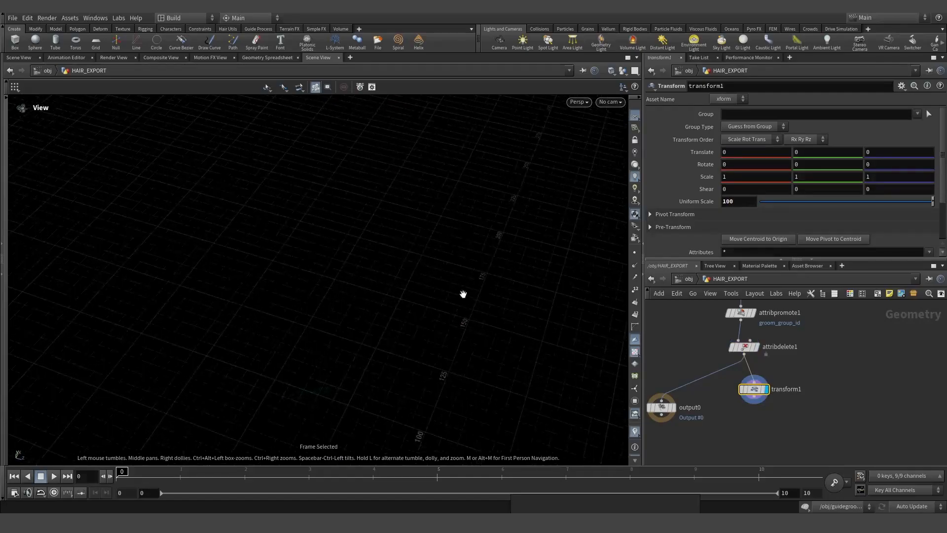
drag(304, 392, 319, 397)
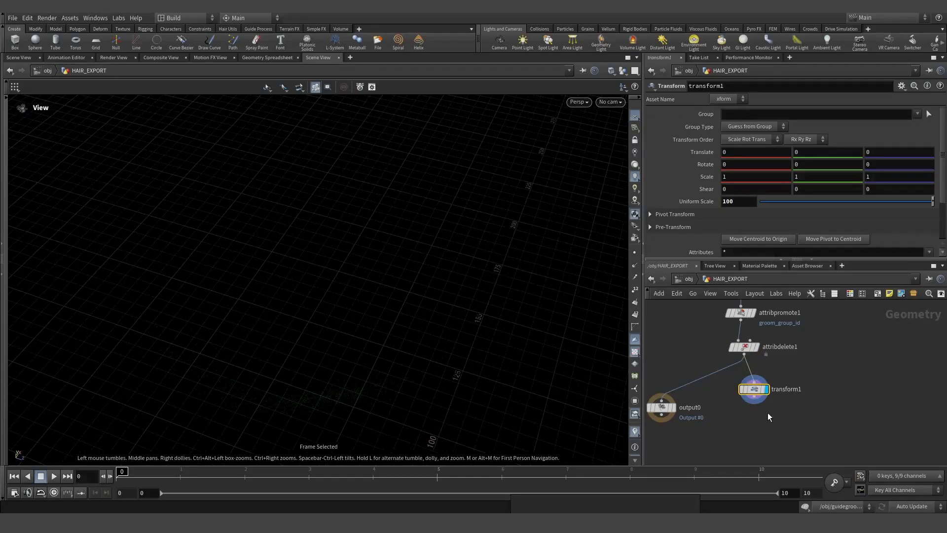
key(Tab)
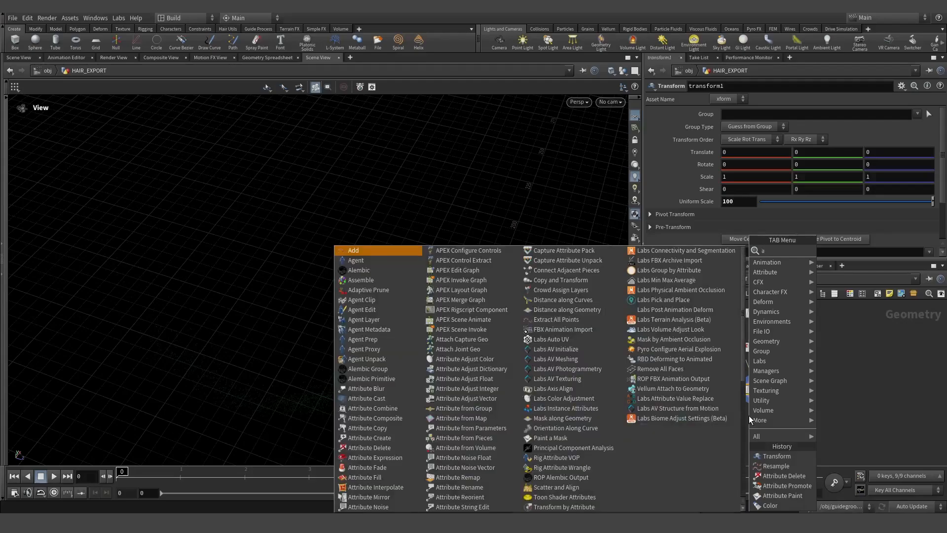
- Add an Attribute Wrangle node below transform1
text(attwra)
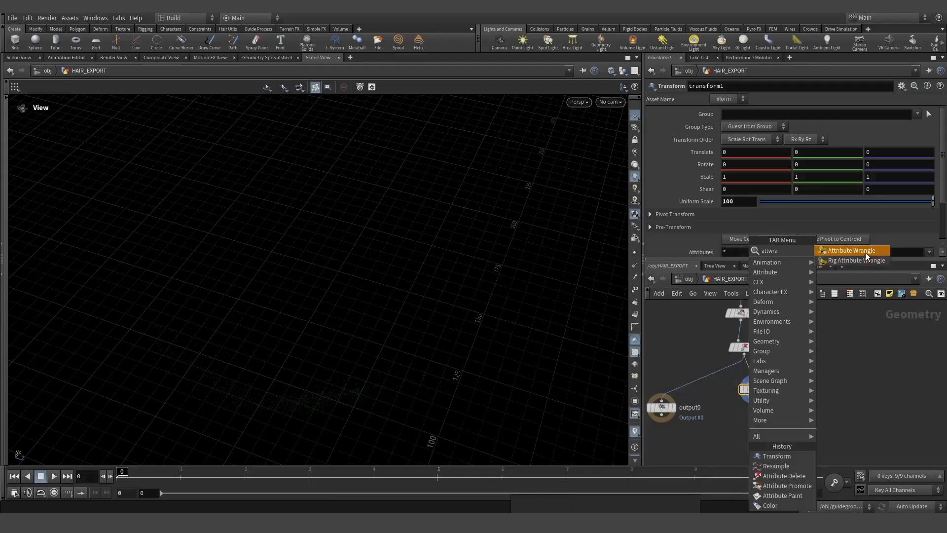
click(865, 252)
click(755, 424)
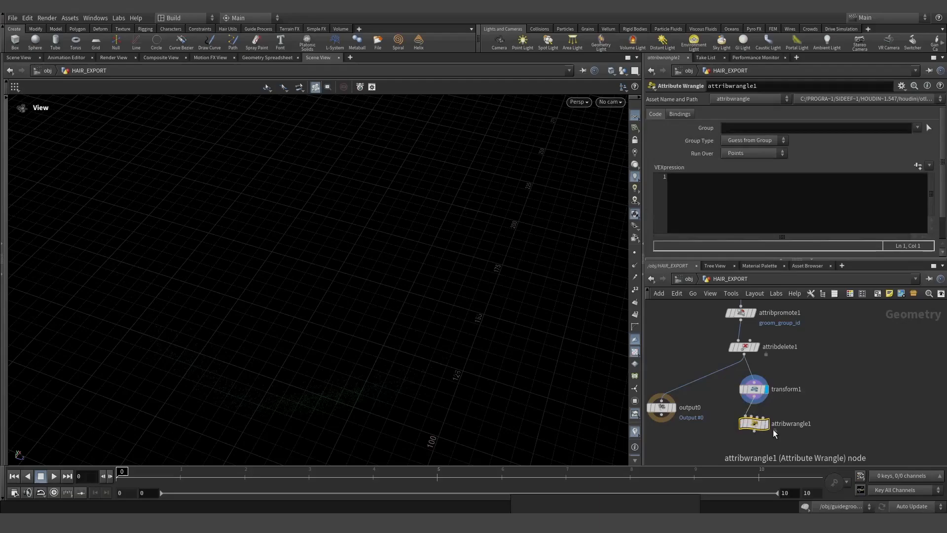
- Enter f@width = f@width * 100; as the wrangle's VEXpression and view the thickened beard
click(762, 214)
text(f@)
key(Escape)
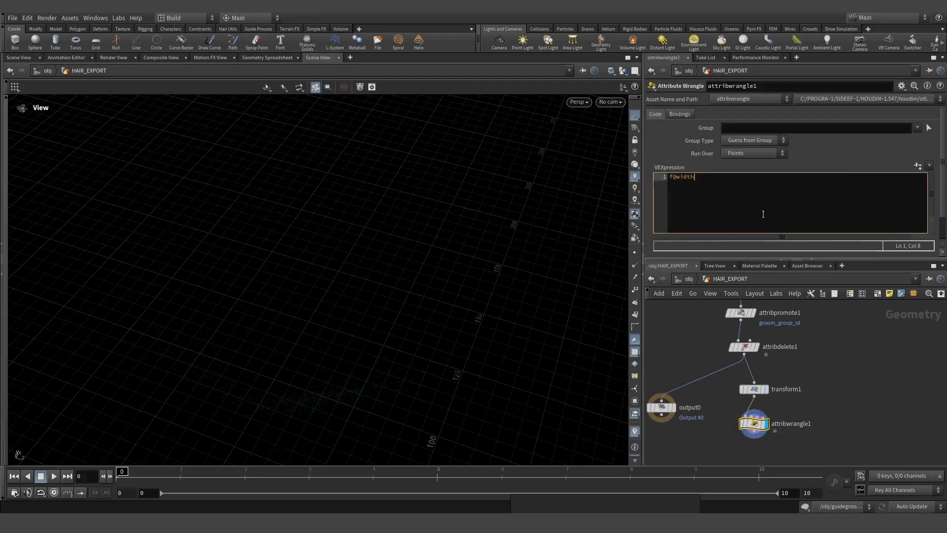
text(width = f@width * 100;)
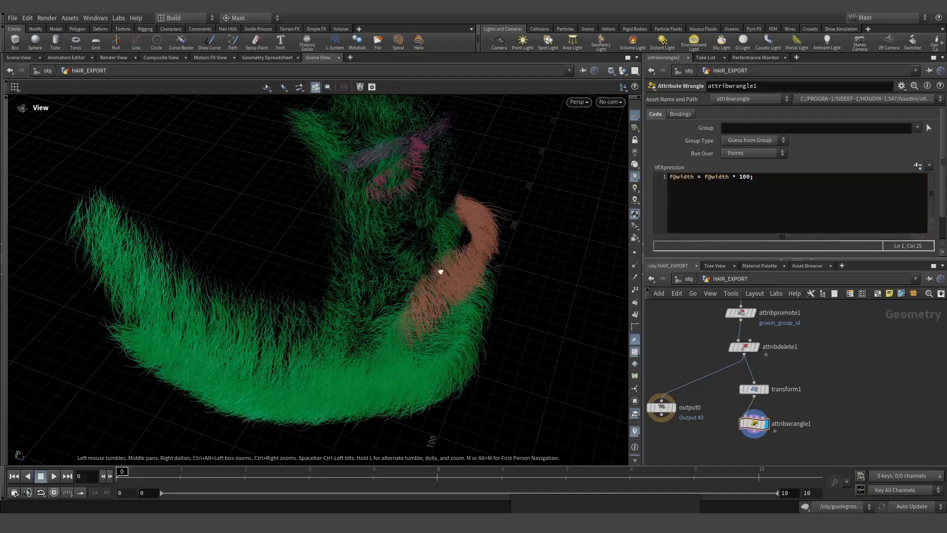
drag(441, 272, 324, 215)
scroll(703, 331, down, 3)
scroll(711, 411, up, 3)
- Add a ROP Alembic Output below attribwrangle1 writing to $HIP/groom/GA_Char_v001.abc
key(Tab)
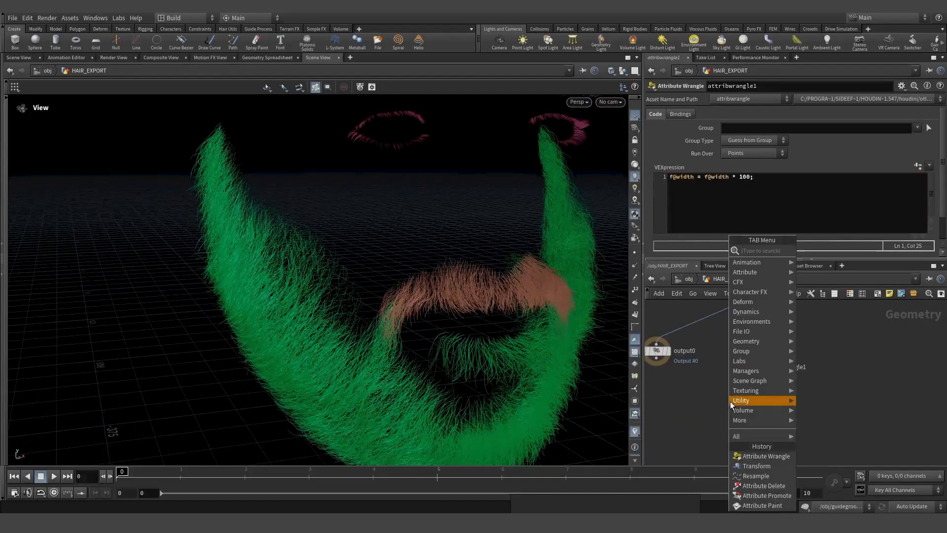
click(845, 262)
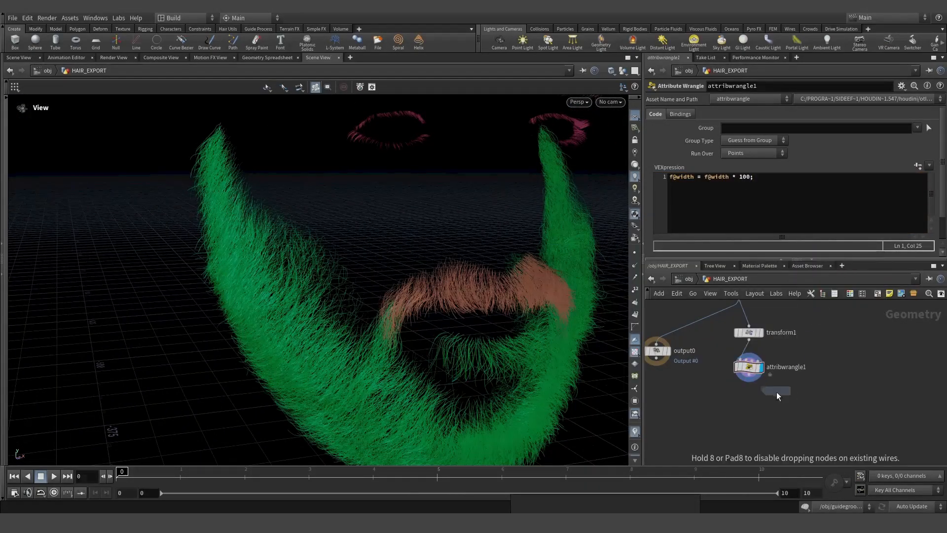
click(744, 410)
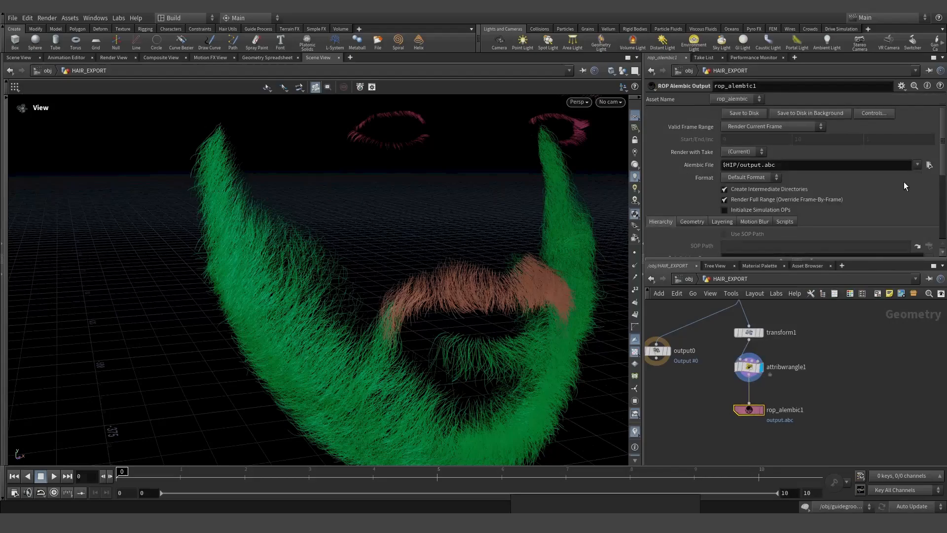
click(929, 166)
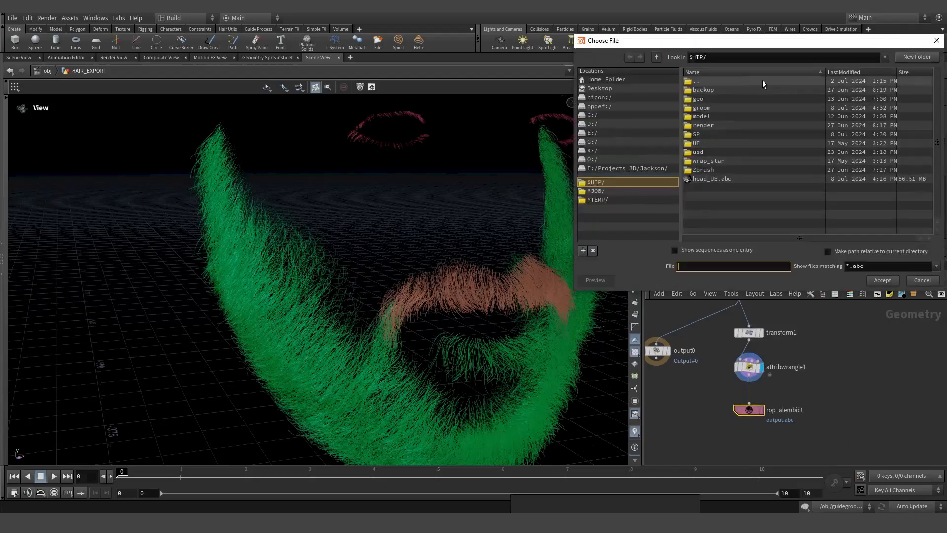
double_click(712, 108)
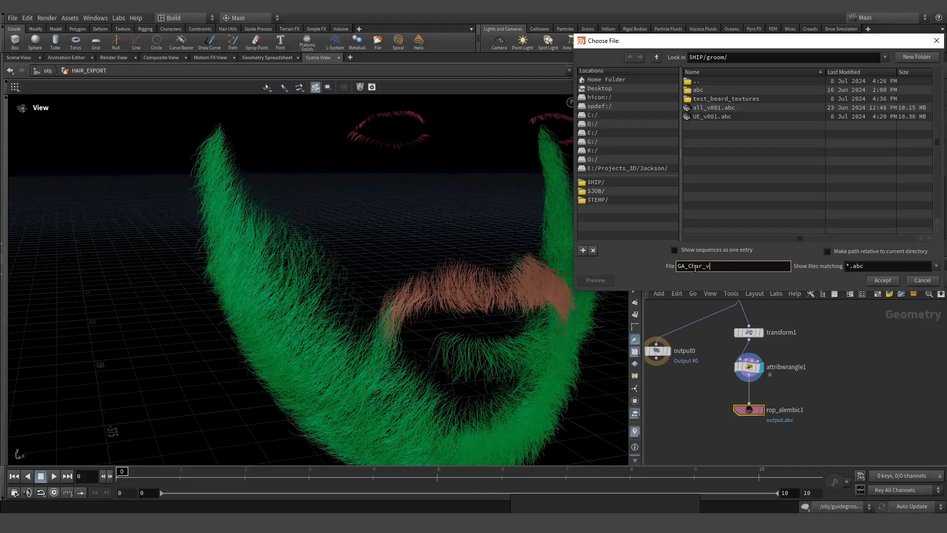
click(880, 281)
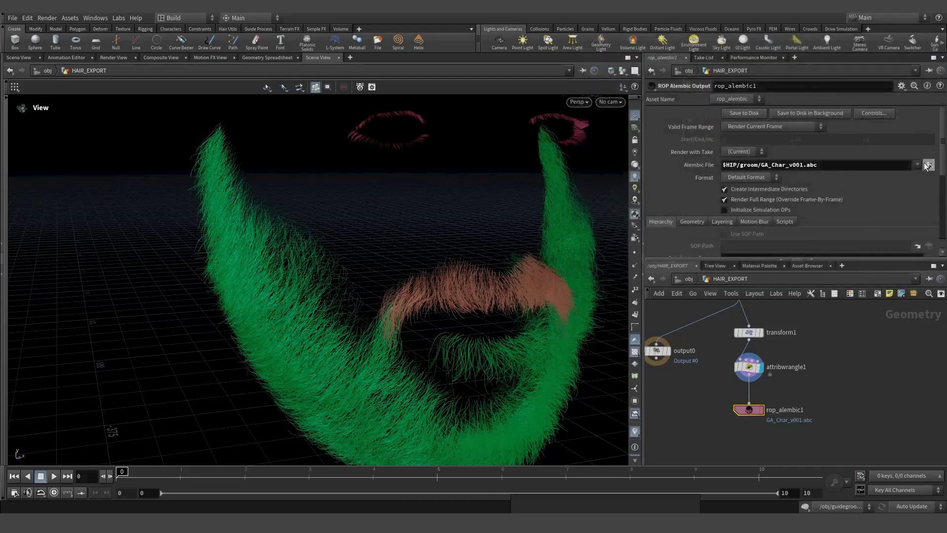
- Check that GA_Char_v001.abc now exists in the groom folder, then recentre the beard
click(927, 165)
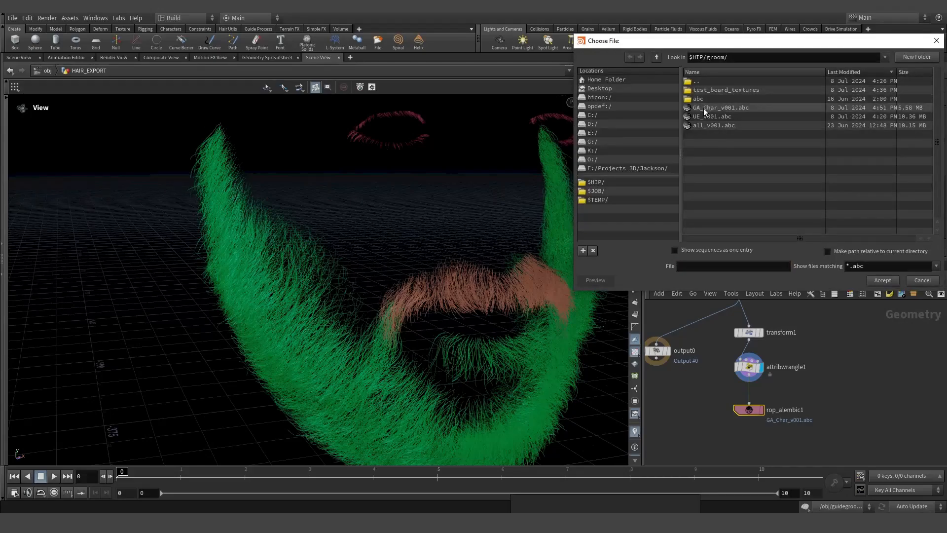
click(704, 109)
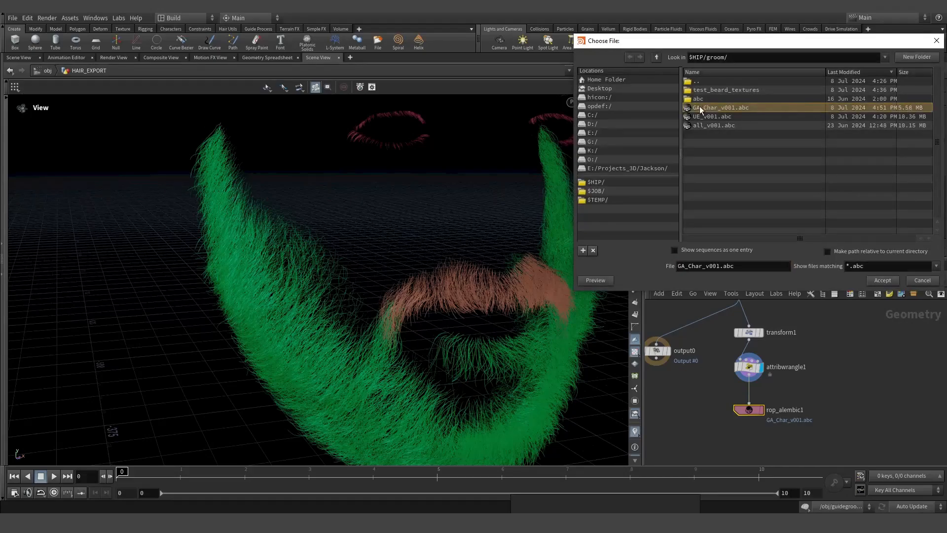
click(923, 280)
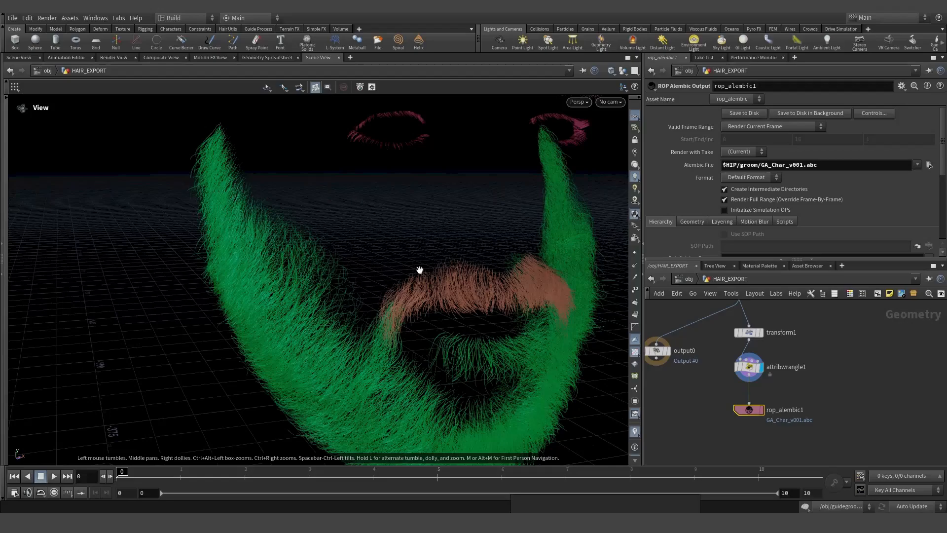
right_drag(334, 292, 411, 230)
middle_drag(479, 279, 422, 284)
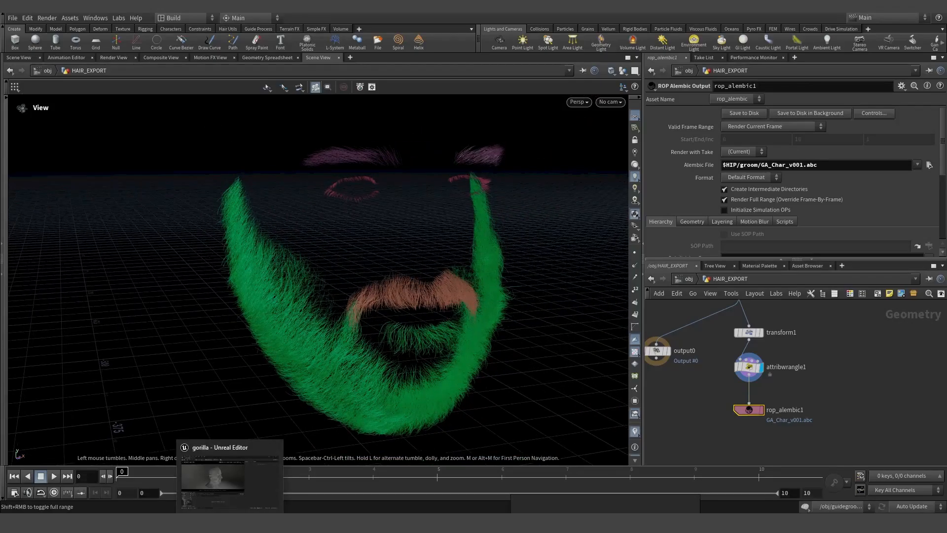
- Drag GA_Char_v001.abc from the groom export folder into Unreal's GROOM folder
click(230, 484)
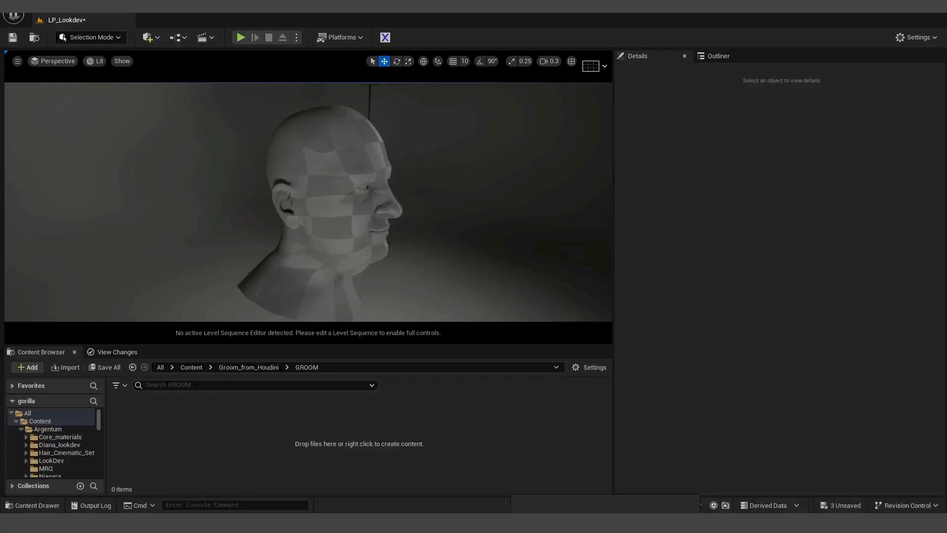
mouse_move(108, 480)
click(150, 475)
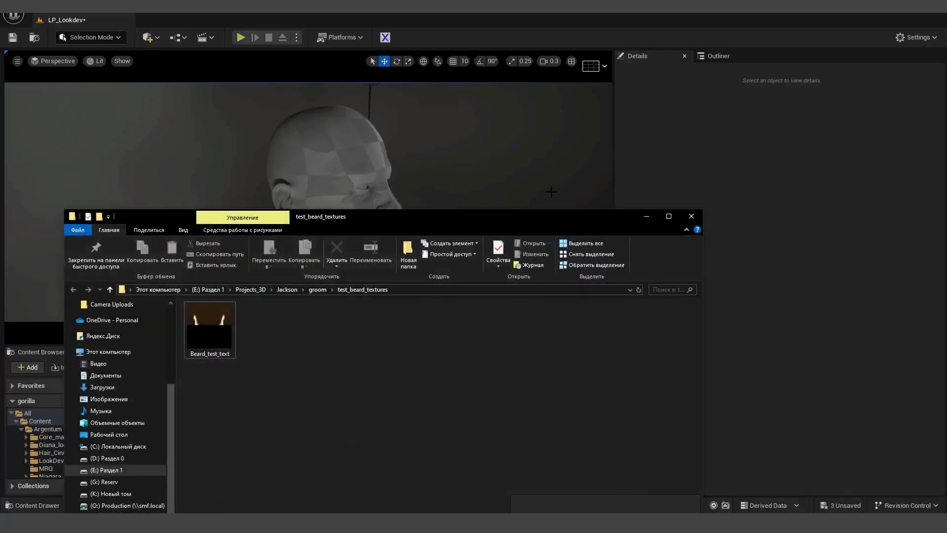
click(317, 289)
drag(365, 222, 718, 220)
drag(564, 350, 256, 433)
- Reposition the Groom Import Options and collapse the hair group details
drag(429, 227, 406, 128)
click(299, 222)
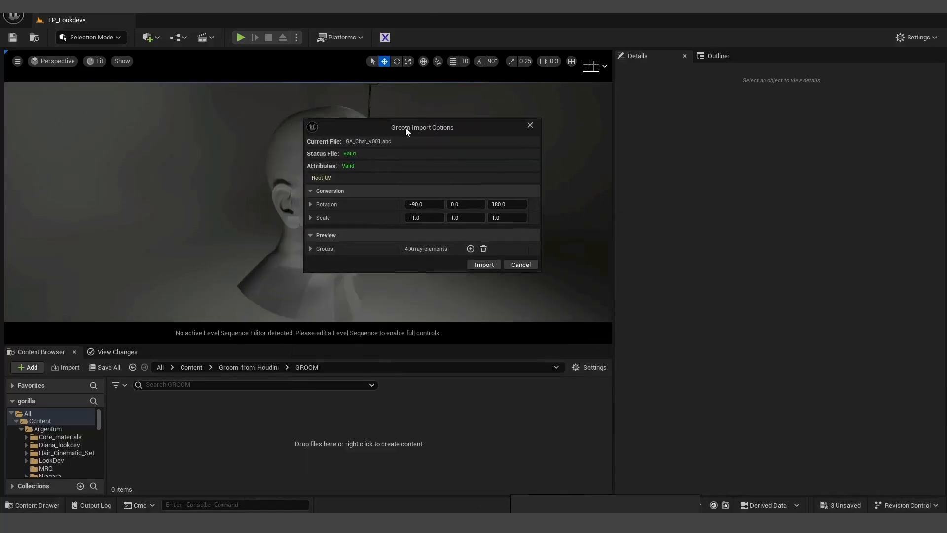
click(310, 249)
click(318, 263)
click(319, 277)
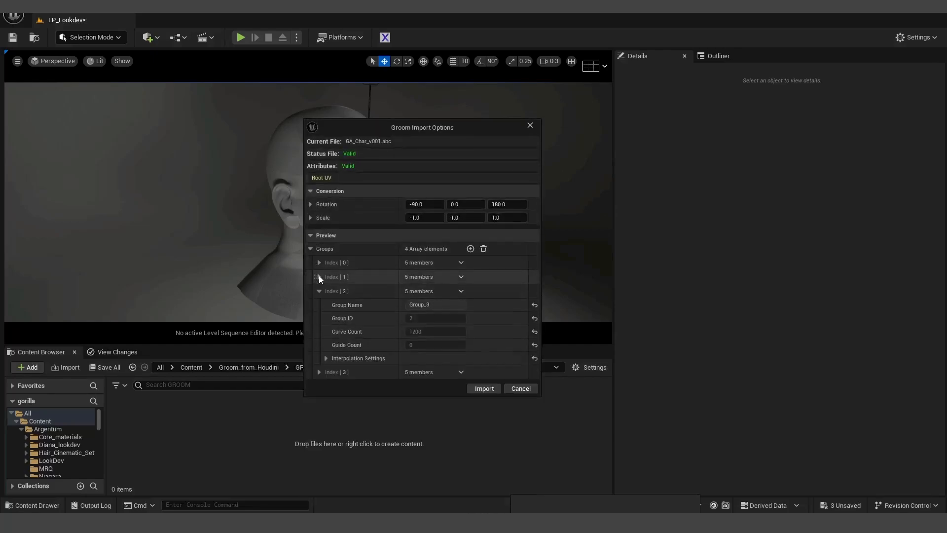
click(319, 291)
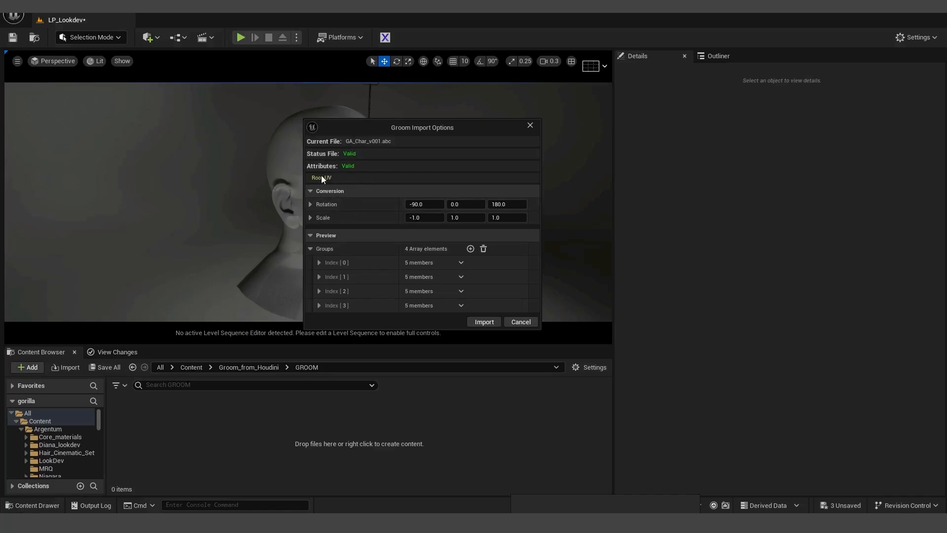
- Inspect the first three hair groups' settings, including Group_2's curve and guide counts
click(319, 262)
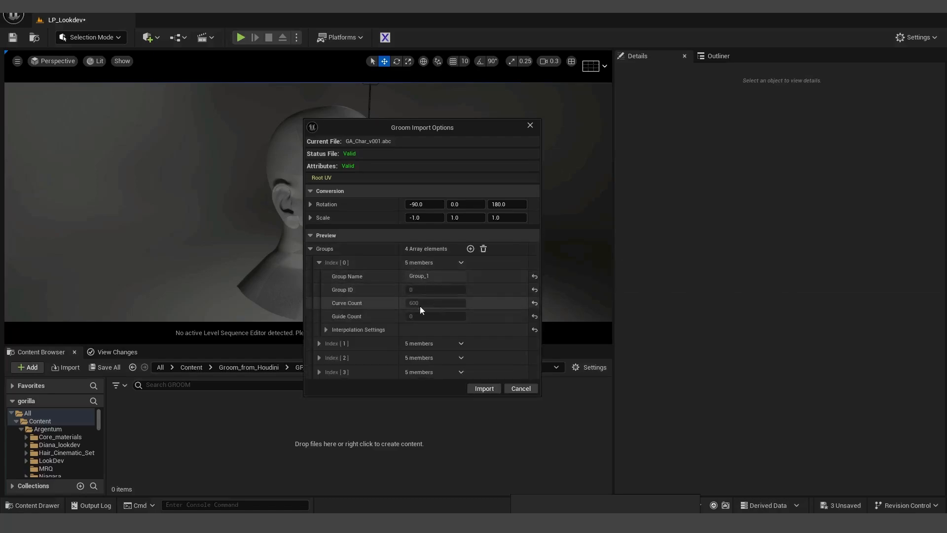
click(321, 344)
click(319, 424)
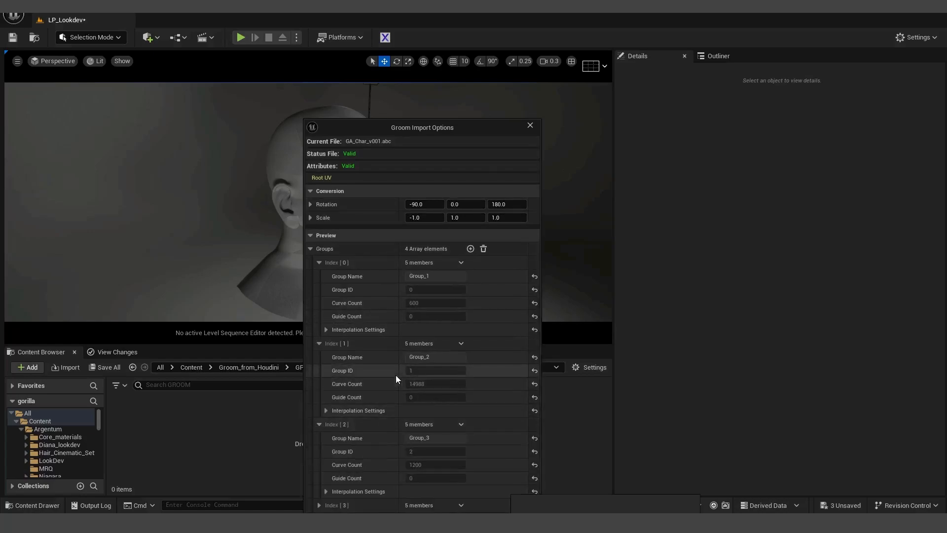
click(319, 424)
click(319, 343)
click(319, 263)
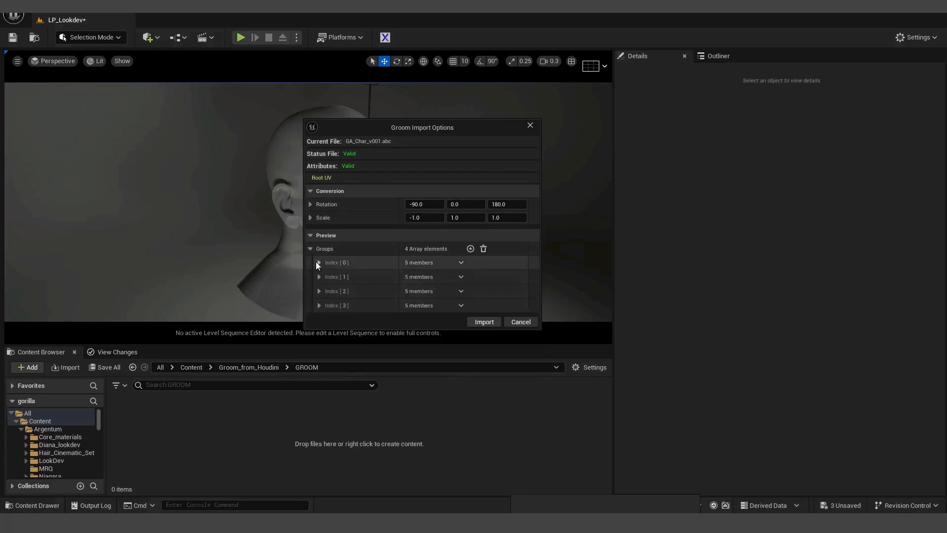
drag(425, 128, 551, 118)
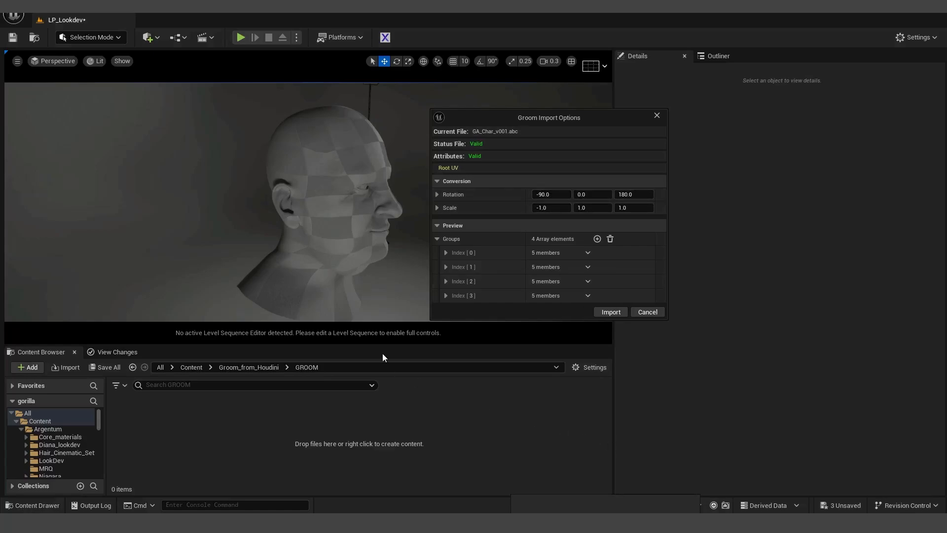
key(Print)
drag(189, 59, 824, 513)
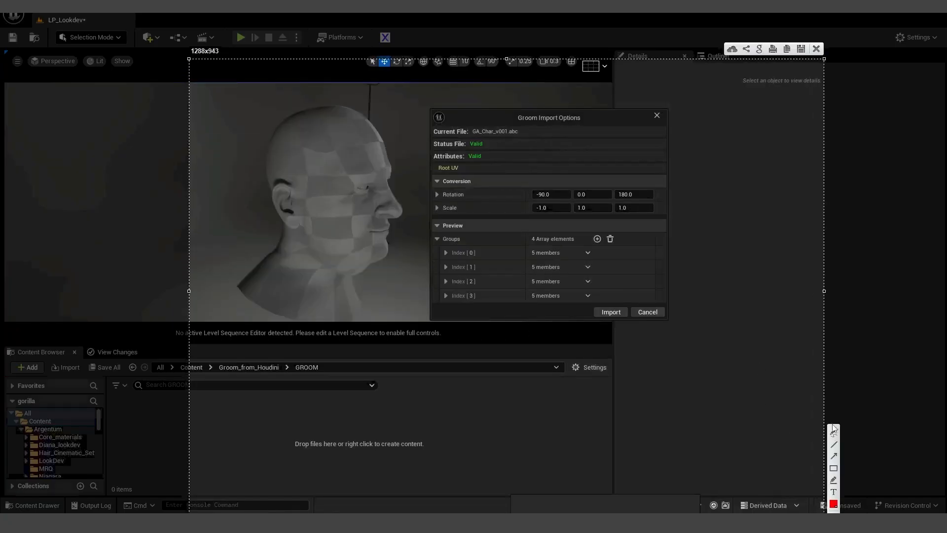
mouse_move(343, 438)
mouse_down()
mouse_move(330, 135)
mouse_move(339, 115)
mouse_up()
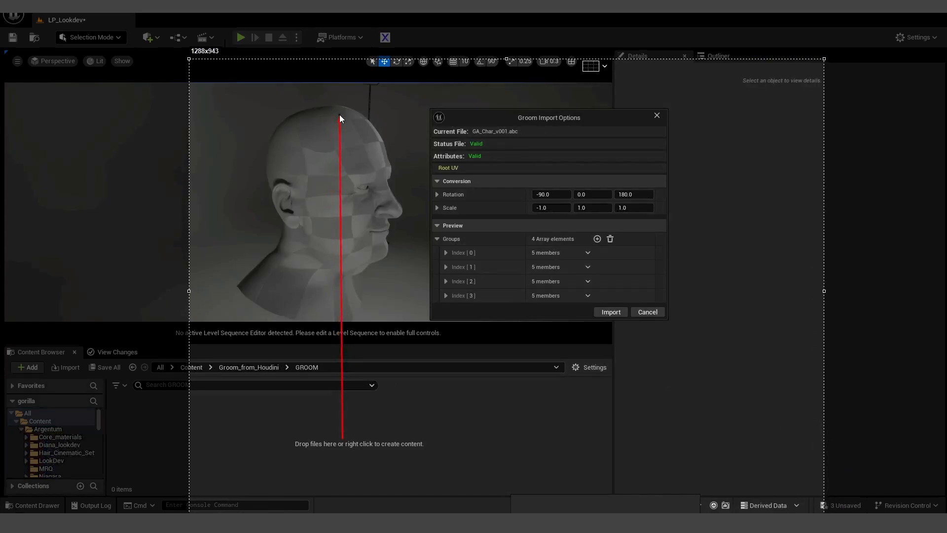
drag(342, 438, 729, 426)
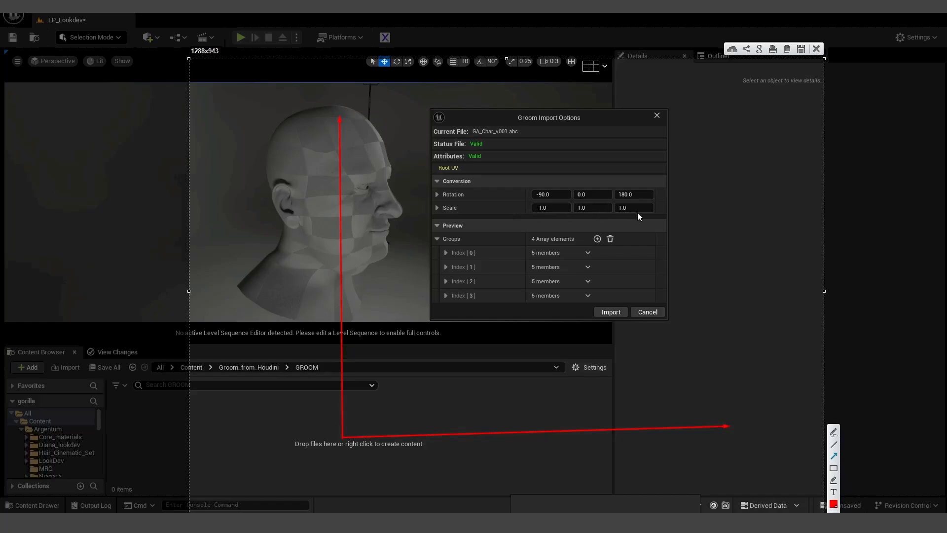
- Import the groom, add a Groom component to head_UE, and assign GA_Char_v001
key(Escape)
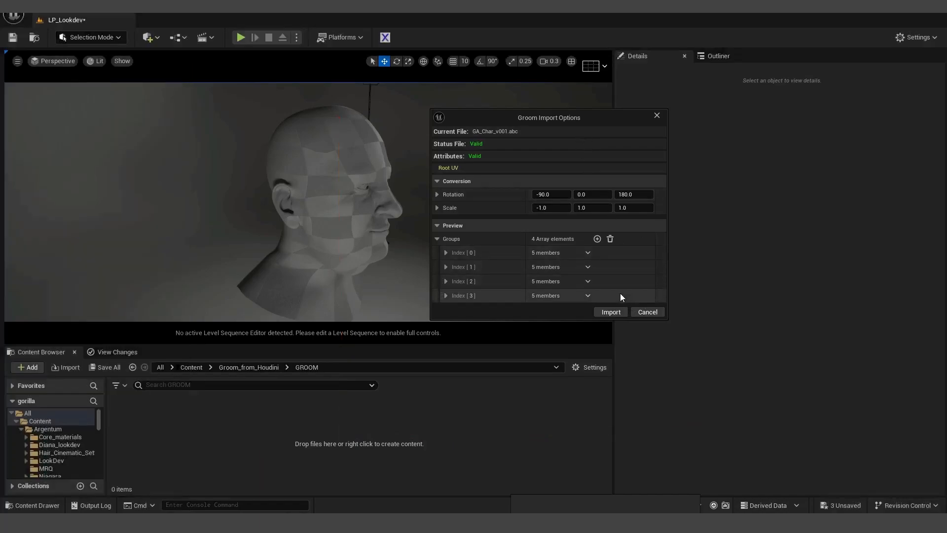
click(611, 312)
click(338, 231)
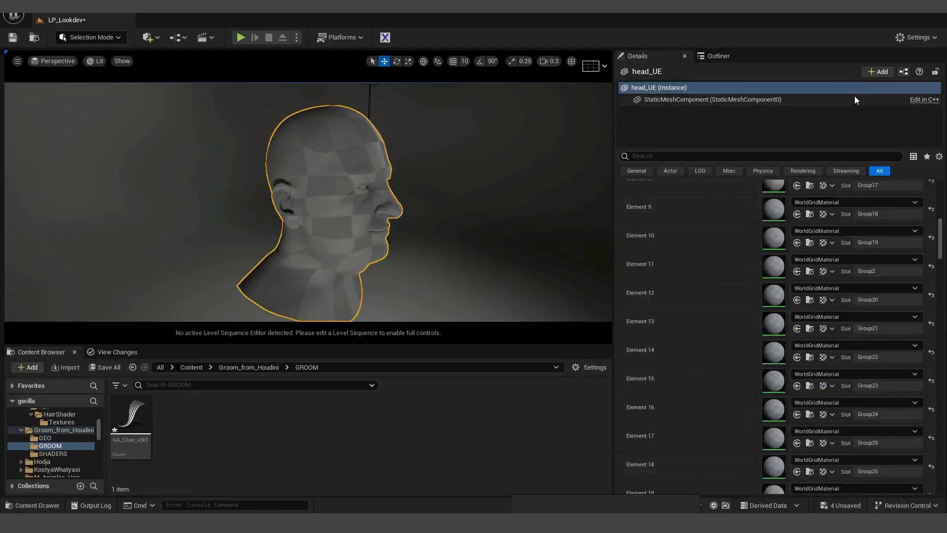
click(879, 71)
text(groom)
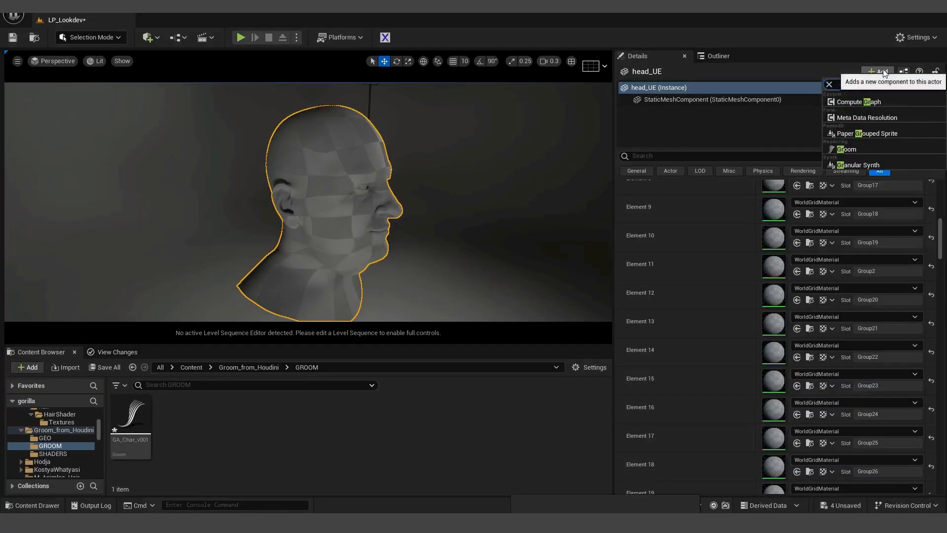
click(861, 105)
drag(941, 270, 939, 197)
drag(132, 418, 779, 312)
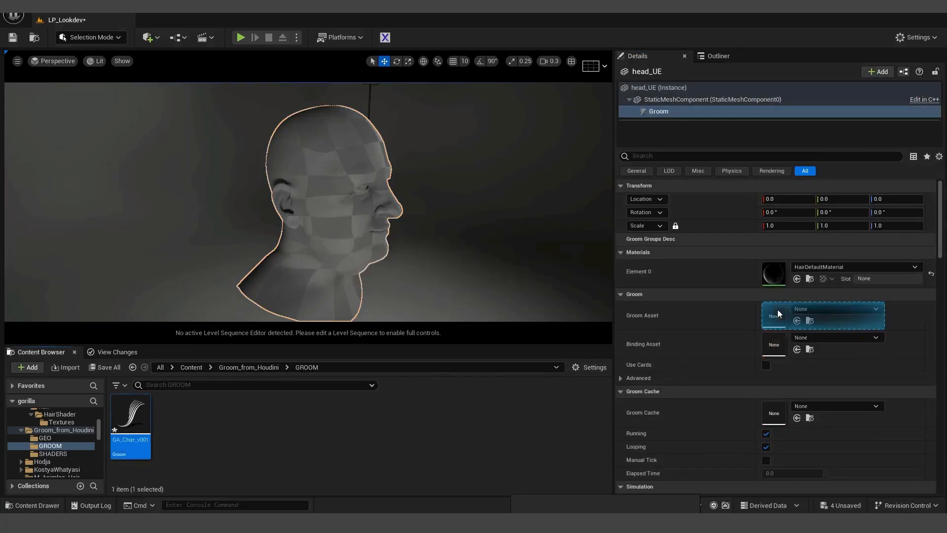
right_drag(387, 222, 316, 314)
- Reselect head_UE and review the Groom component's group settings
click(394, 226)
click(320, 288)
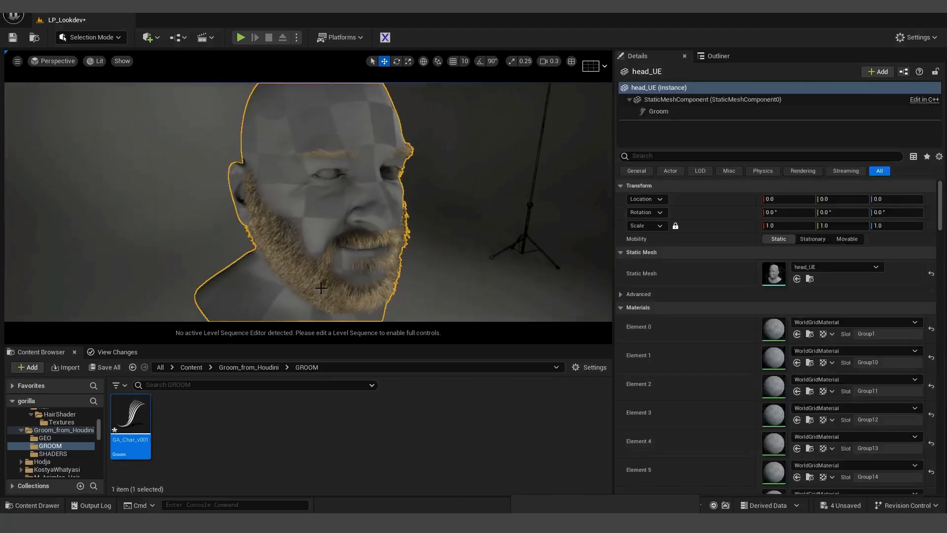
click(715, 57)
click(658, 59)
click(658, 111)
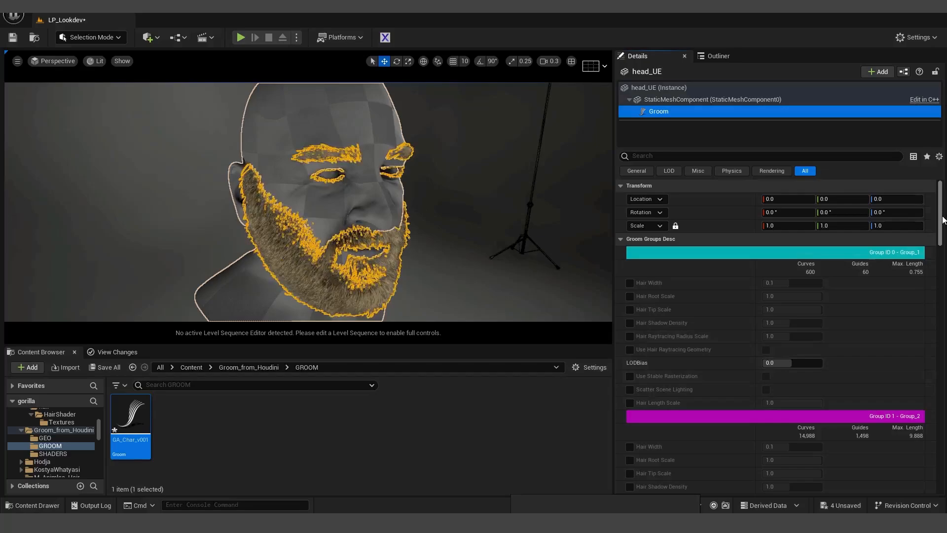
scroll(872, 228, down, 5)
scroll(746, 269, down, 20)
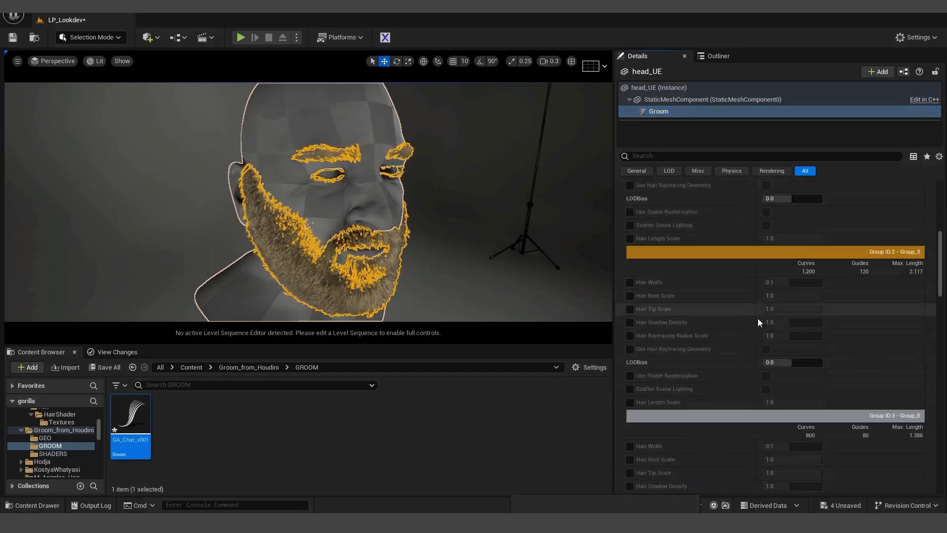
scroll(827, 367, up, 20)
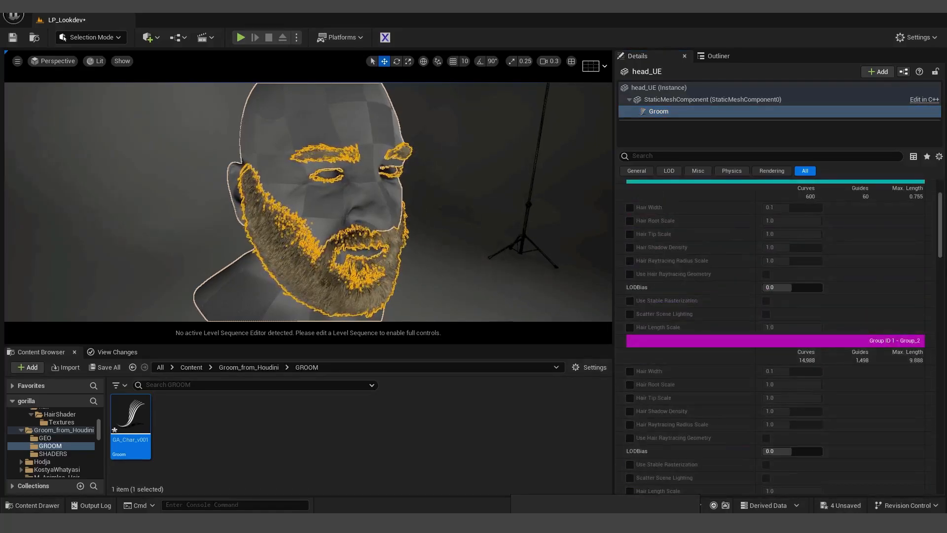
scroll(353, 201, up, 5)
scroll(350, 199, down, 6)
- Fly the camera around the beard and eyebrows, then enable Group_1's hair width override
key(grave)
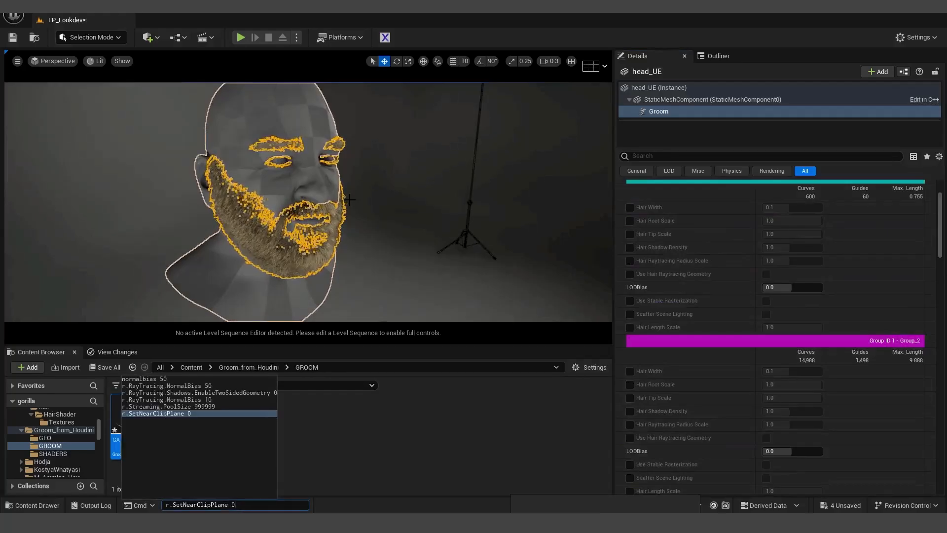
right_drag(280, 247, 281, 333)
key(w)
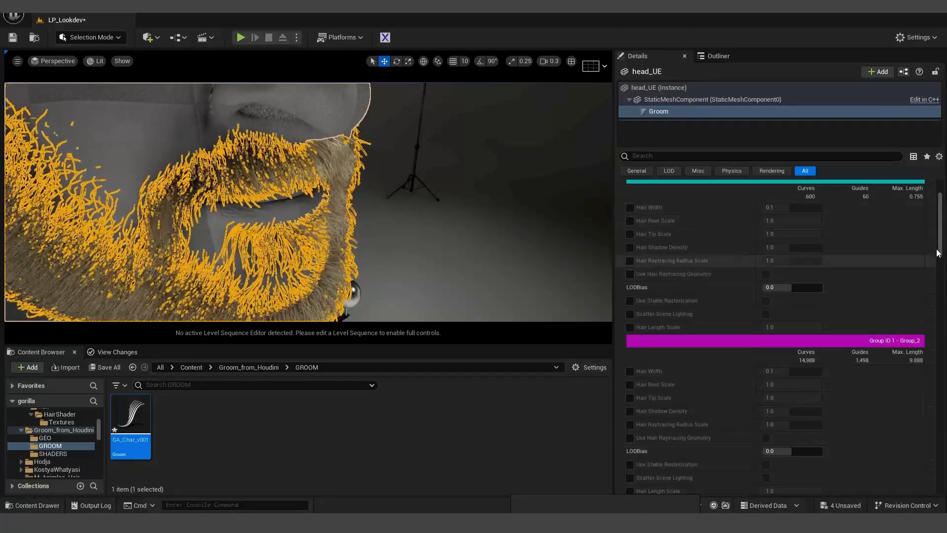
scroll(942, 208, up, 3)
mouse_move(513, 267)
right_down()
mouse_move(508, 281)
mouse_move(513, 267)
right_up()
key(s)
scroll(513, 267, down, 1)
click(630, 283)
- Make the Group_1 hairs thinner and shorter using the width and length scale overrides
click(789, 283)
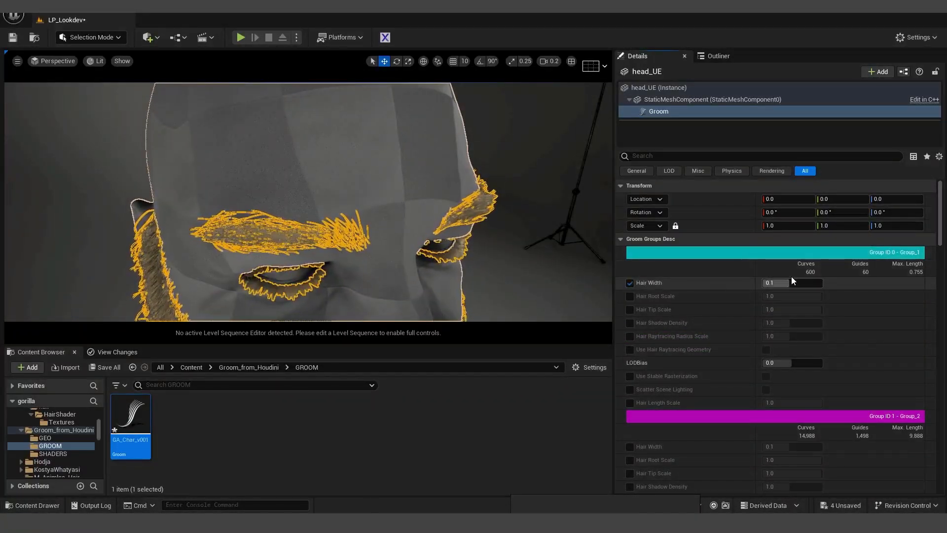
drag(792, 282, 773, 282)
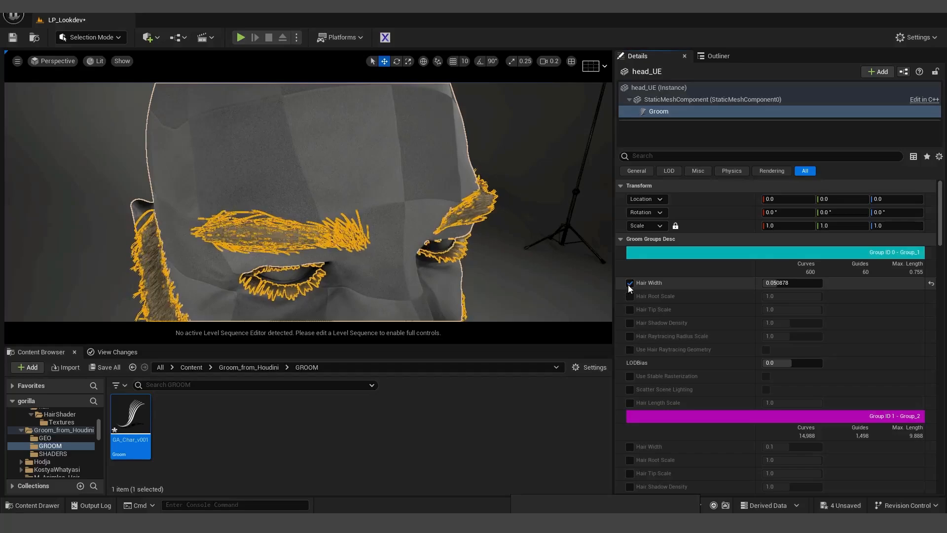
drag(786, 284, 791, 283)
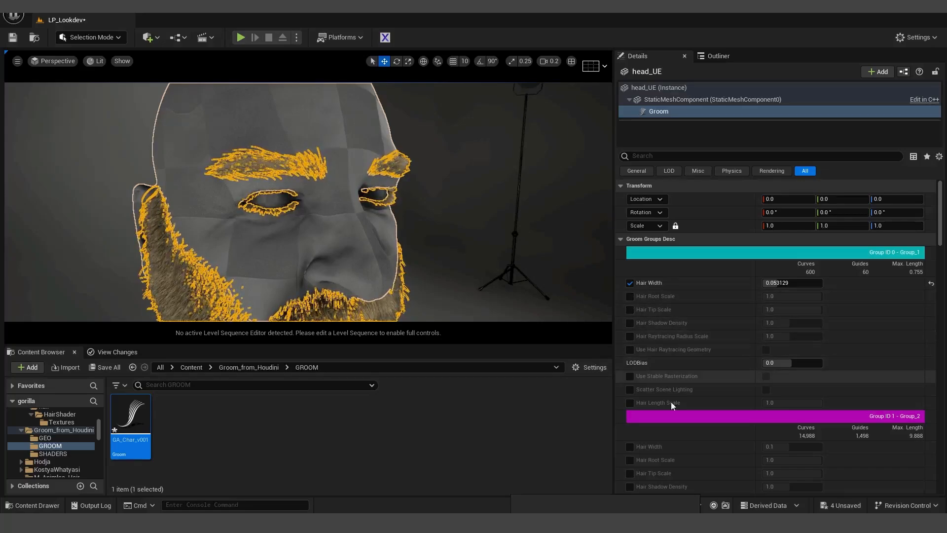
click(630, 403)
drag(789, 402, 782, 403)
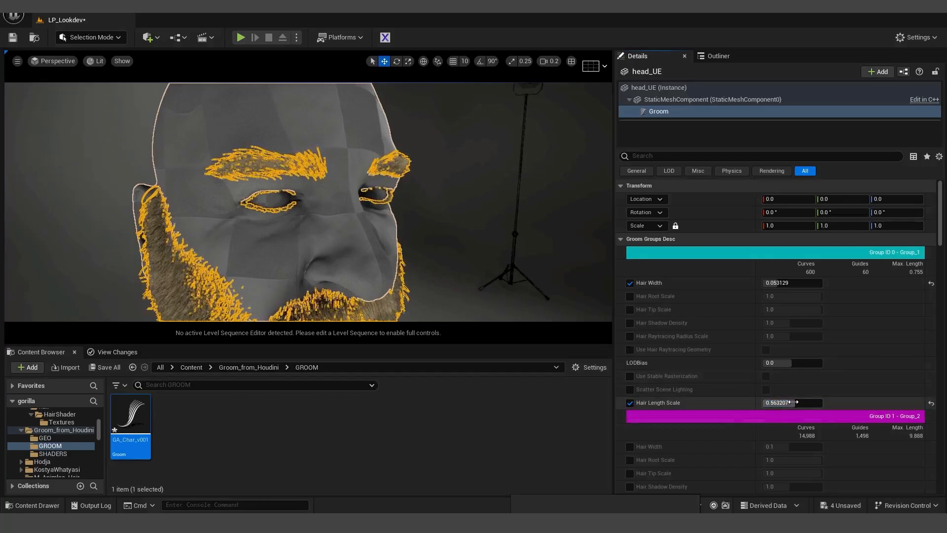
- Turn the Group_1 hair length scale and width overrides back off
click(629, 403)
click(630, 283)
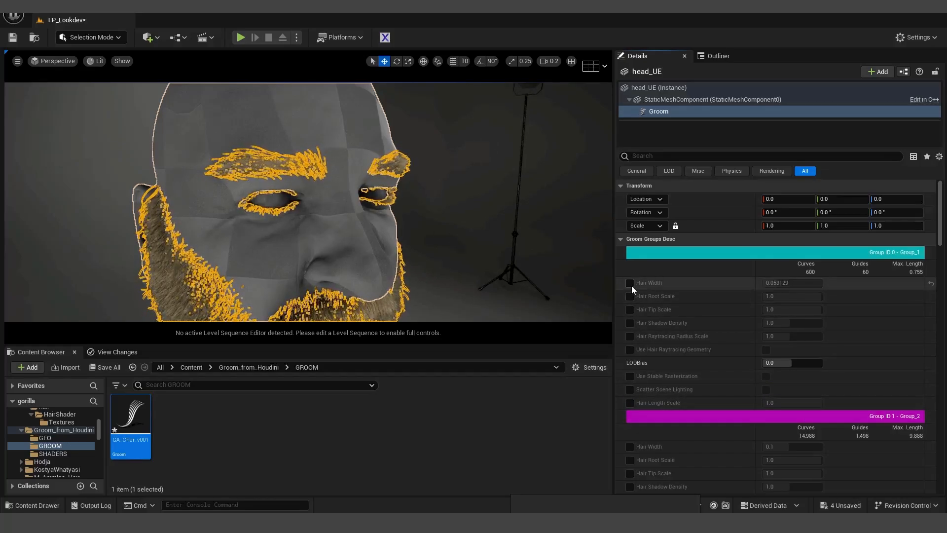
drag(941, 220, 941, 226)
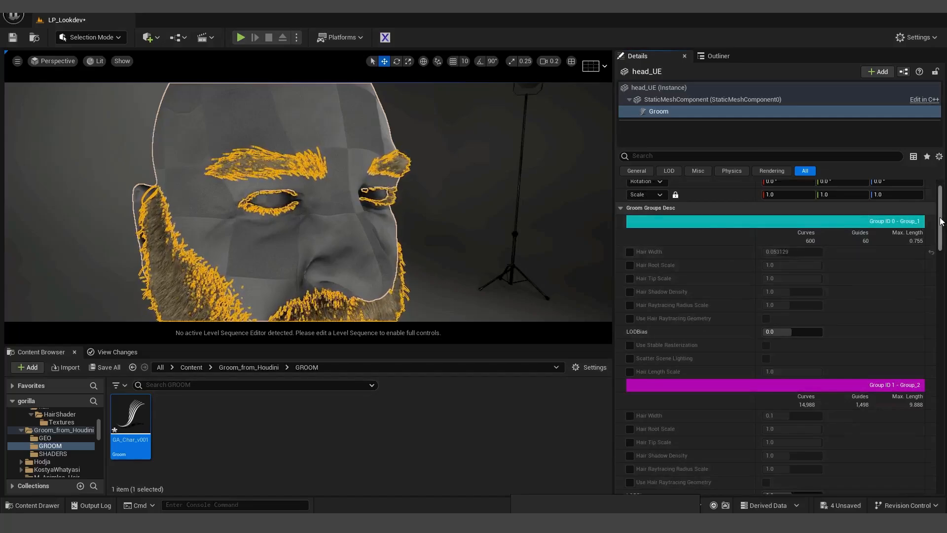
drag(942, 222, 941, 318)
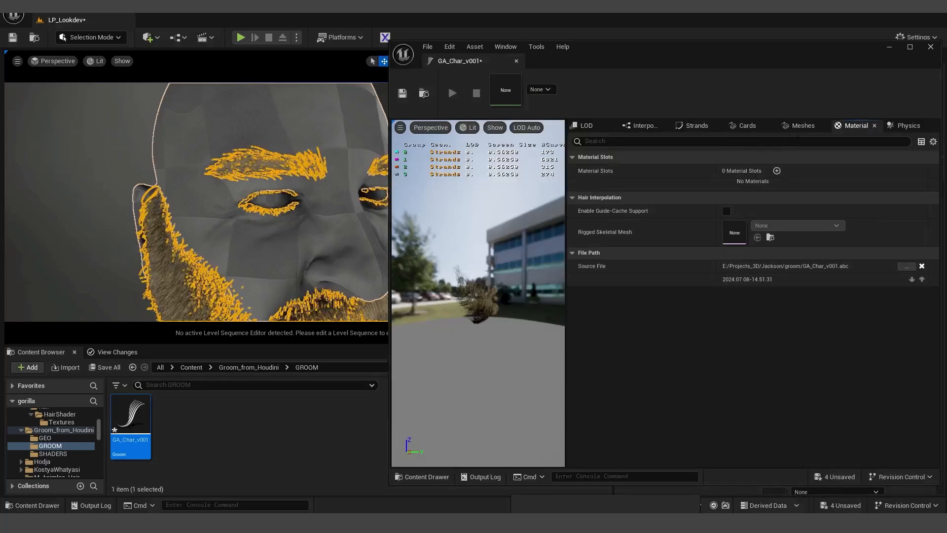
- Add two material slots to the groom and assign MI_Groom_White to the first
click(777, 171)
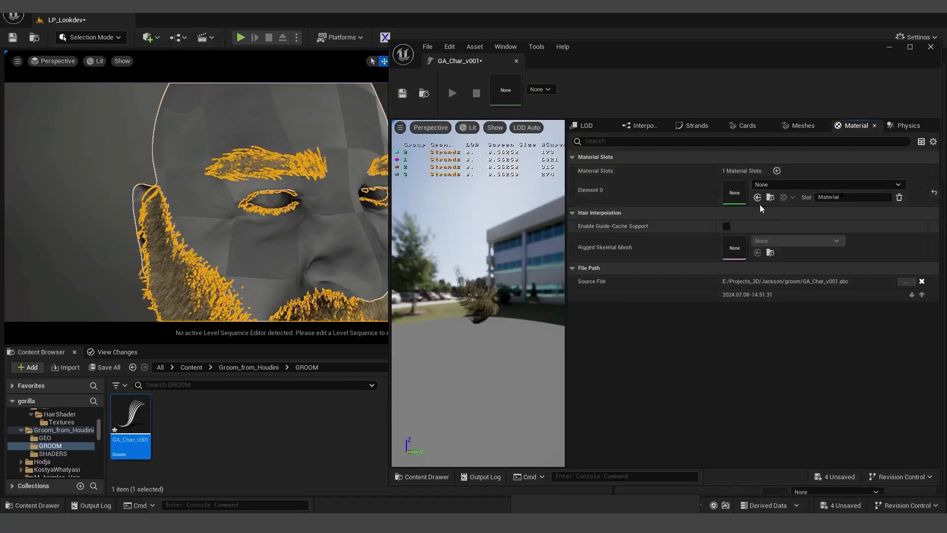
click(777, 170)
click(249, 368)
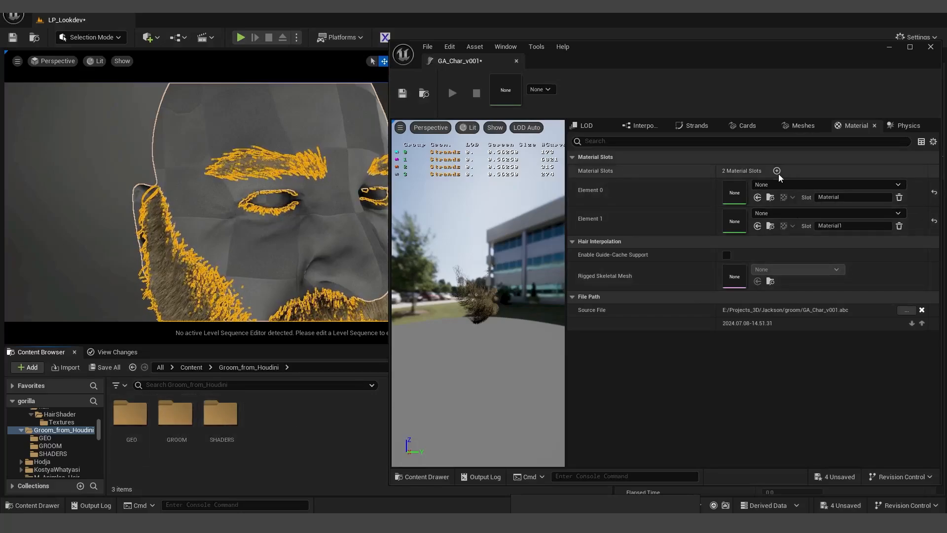
double_click(221, 414)
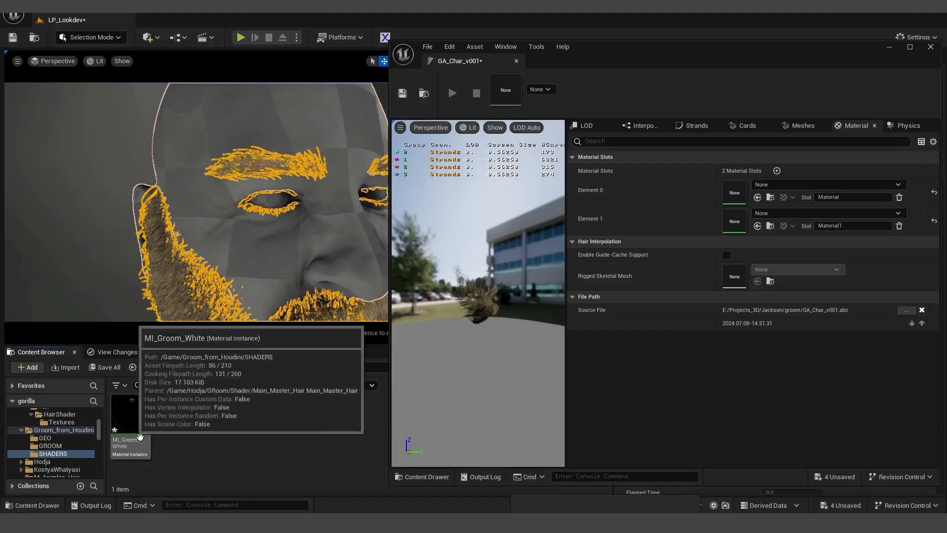
drag(131, 420, 734, 192)
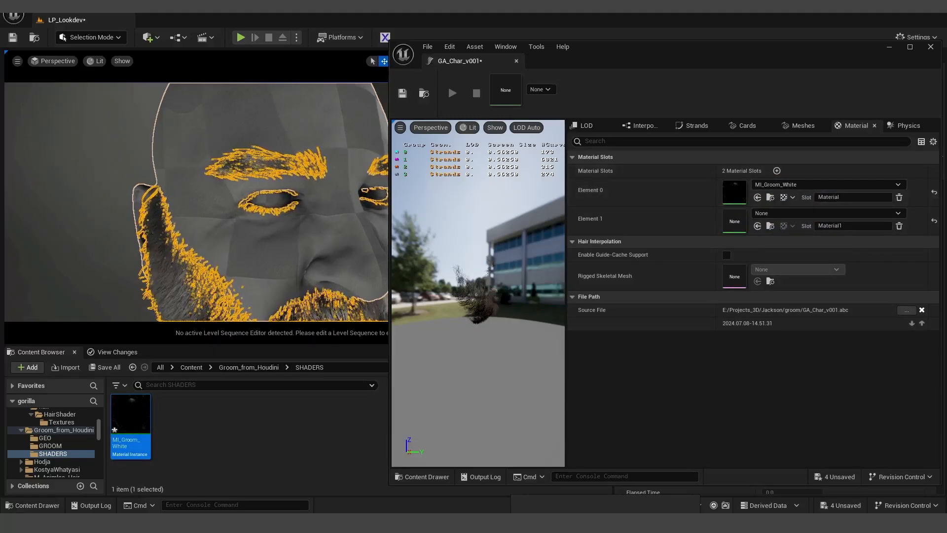
alt+right_drag(195, 222, 248, 265)
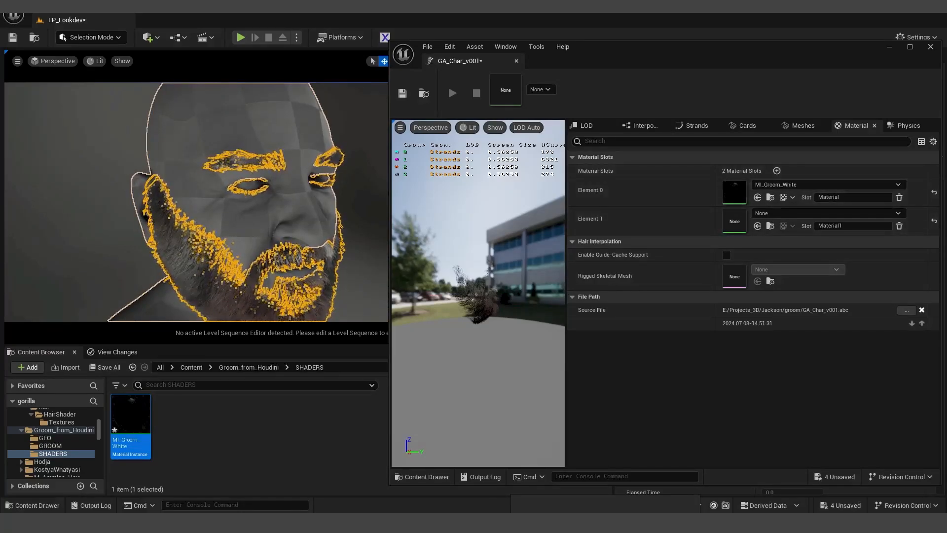
- Open MI_Groom_White in the material instance editor and scroll to its hair parameters
double_click(731, 196)
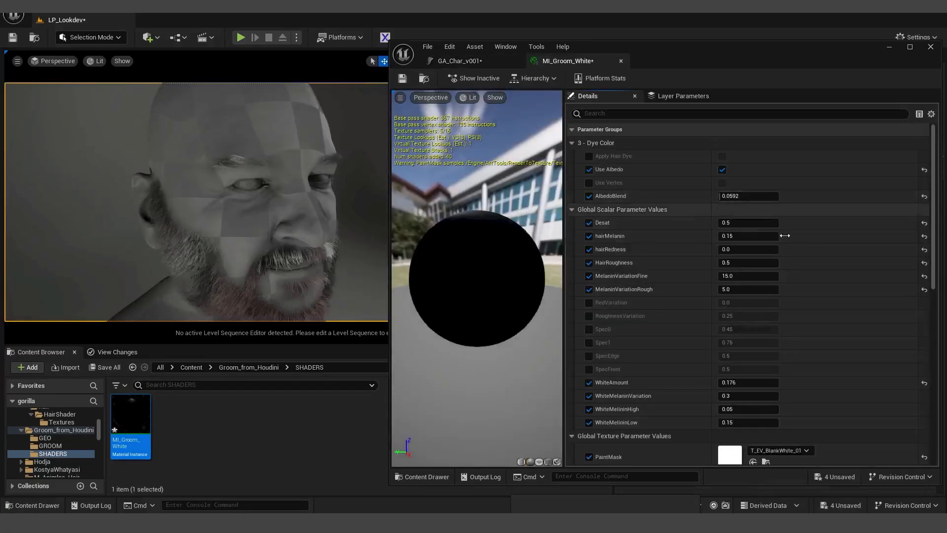
drag(937, 224, 940, 286)
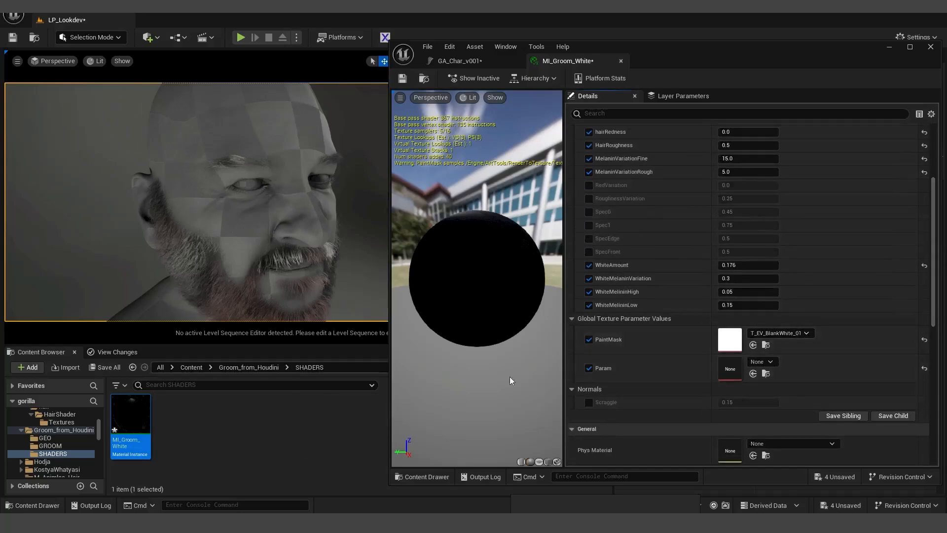
click(263, 370)
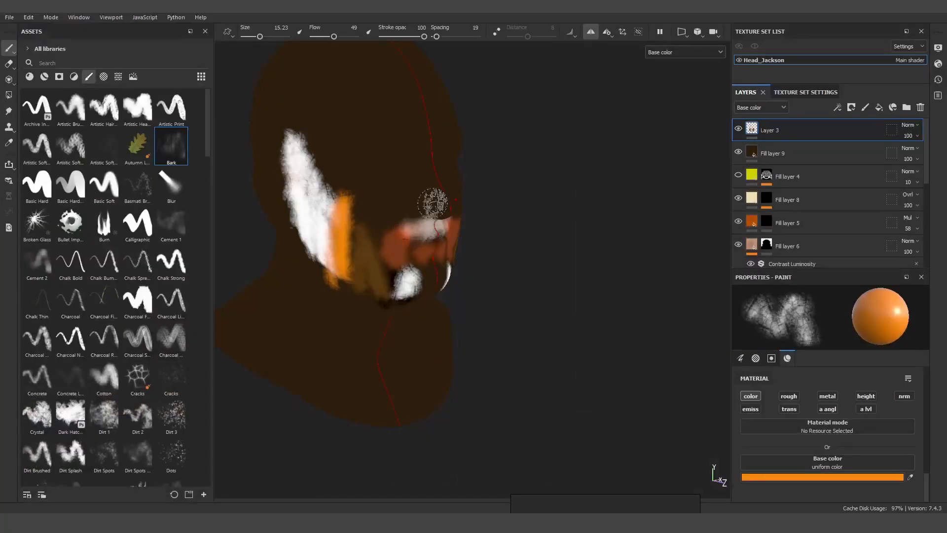
- Switch the viewport from Base color to Material and orbit around the painted beard strokes
alt+right_drag(469, 202, 416, 202)
alt+drag(416, 203, 449, 199)
alt+drag(367, 242, 261, 232)
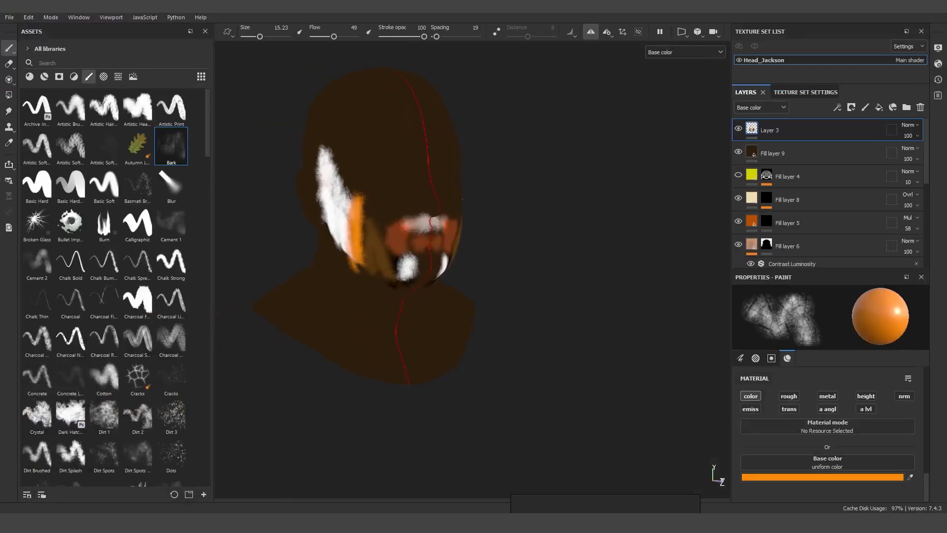
click(686, 52)
click(662, 58)
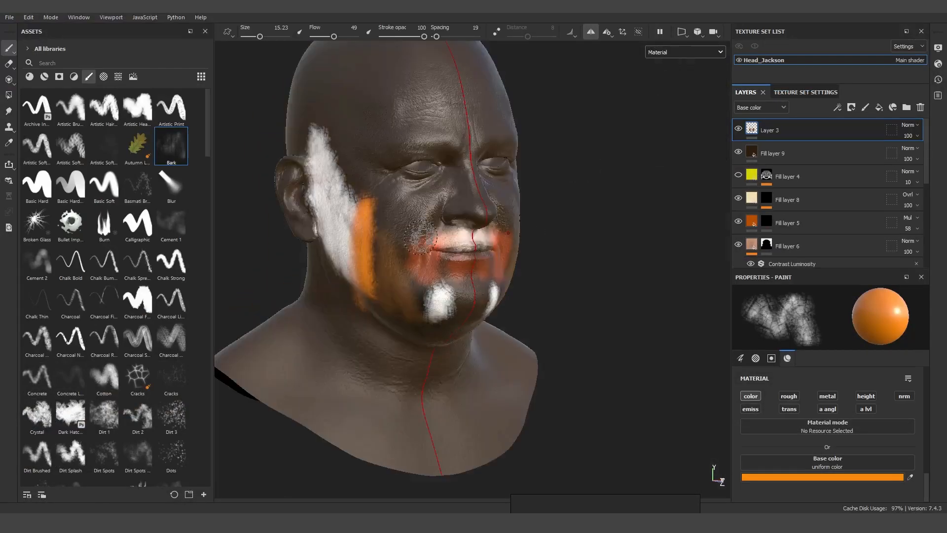
alt+drag(317, 159, 339, 158)
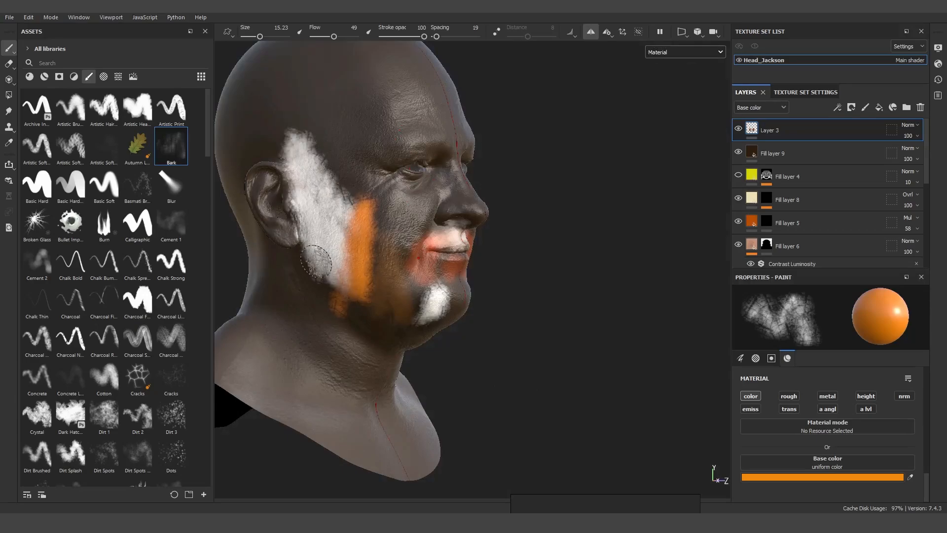
mouse_move(317, 262)
alt+mouse_down()
mouse_move(492, 254)
mouse_move(246, 348)
alt+mouse_up()
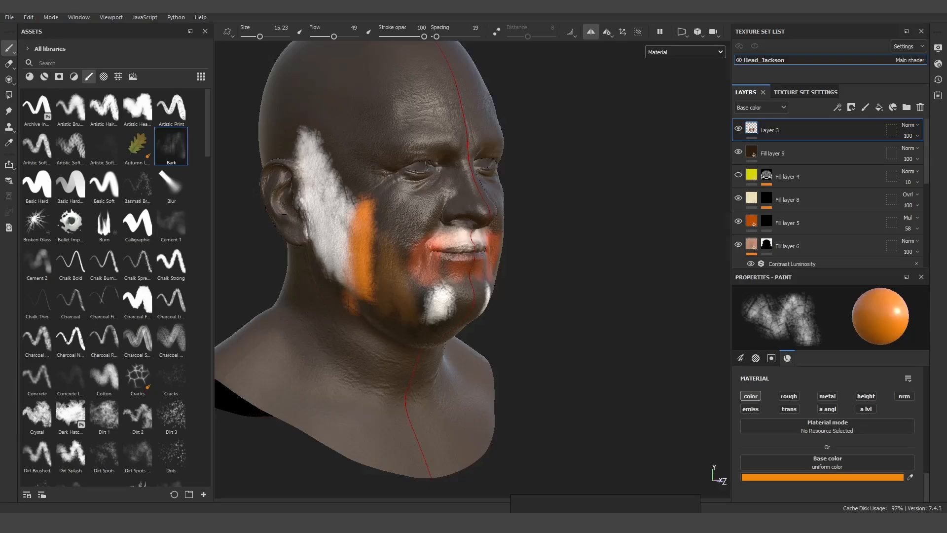
- Import the Beard_test_text texture from test_beard_textures into the SHADERS folder
click(277, 478)
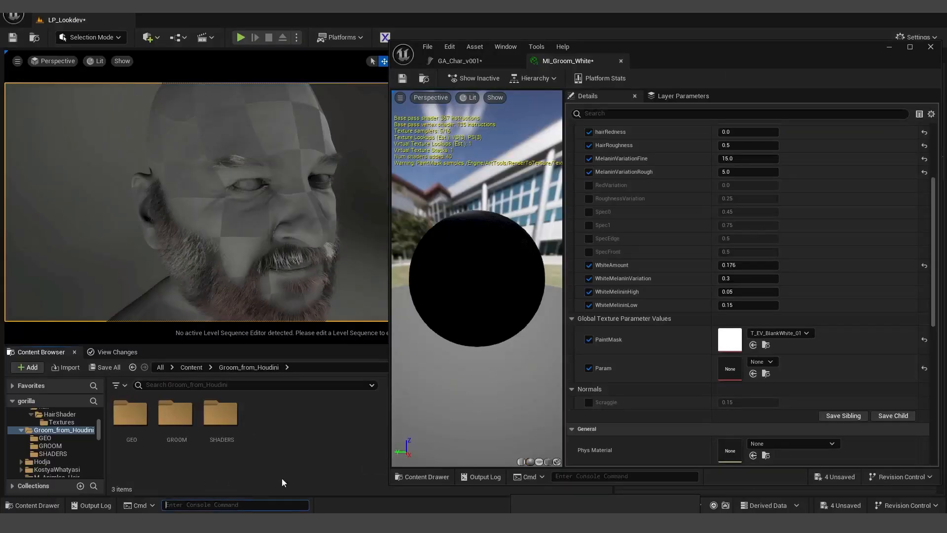
double_click(223, 419)
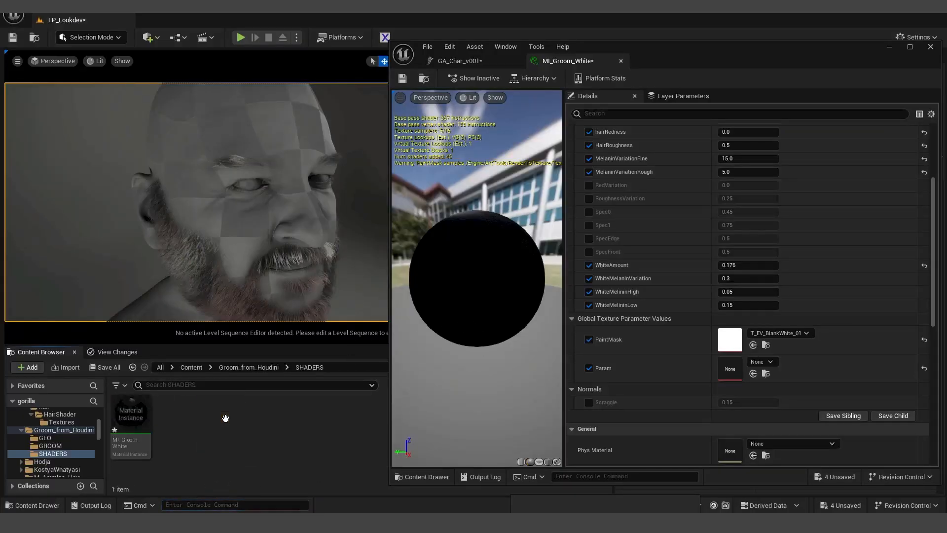
click(170, 475)
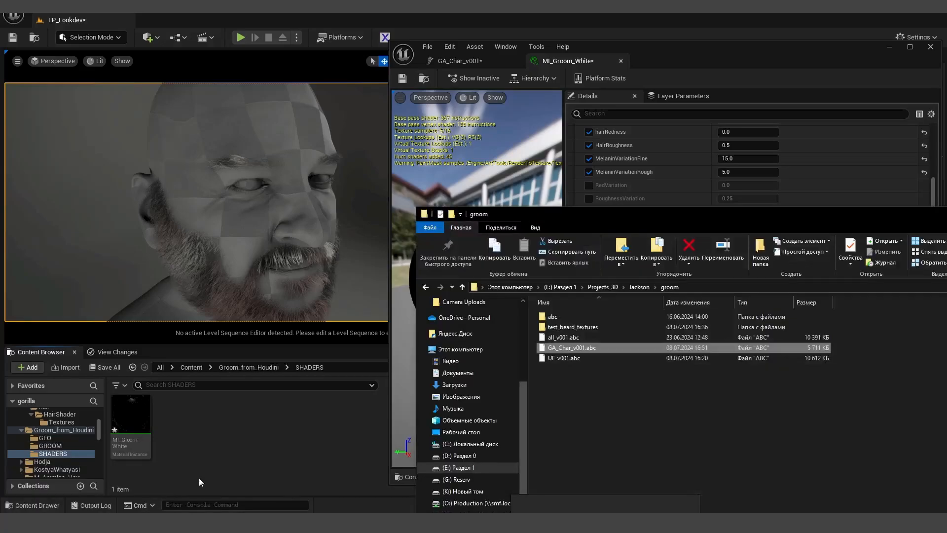
double_click(584, 329)
drag(561, 326, 203, 434)
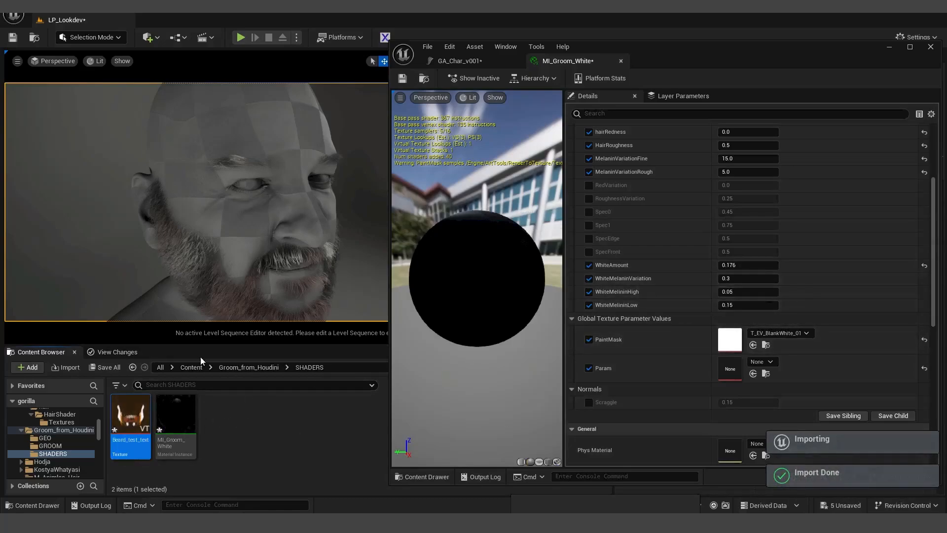
- Turn off Use Albedo plus the White and MelaninVariation overrides on MI_Groom_White
scroll(800, 301, up, 5)
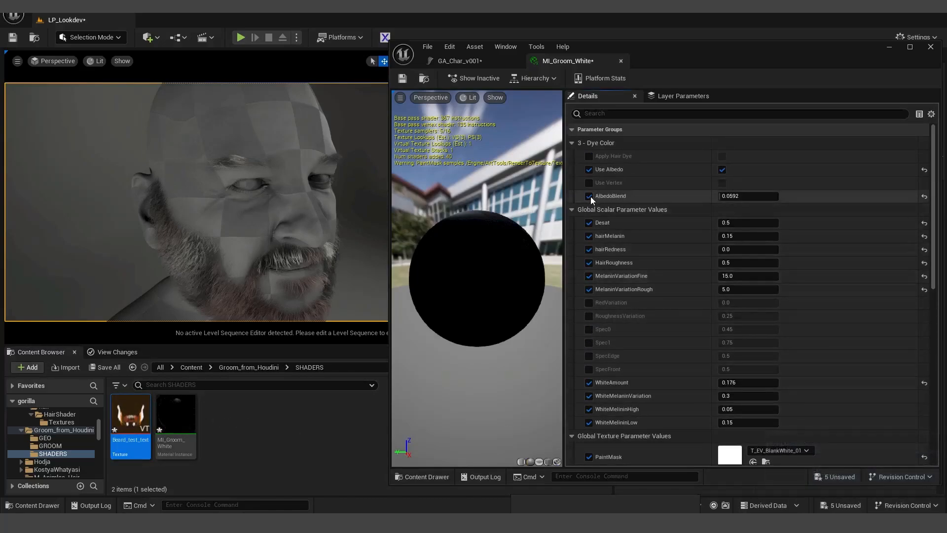
click(589, 169)
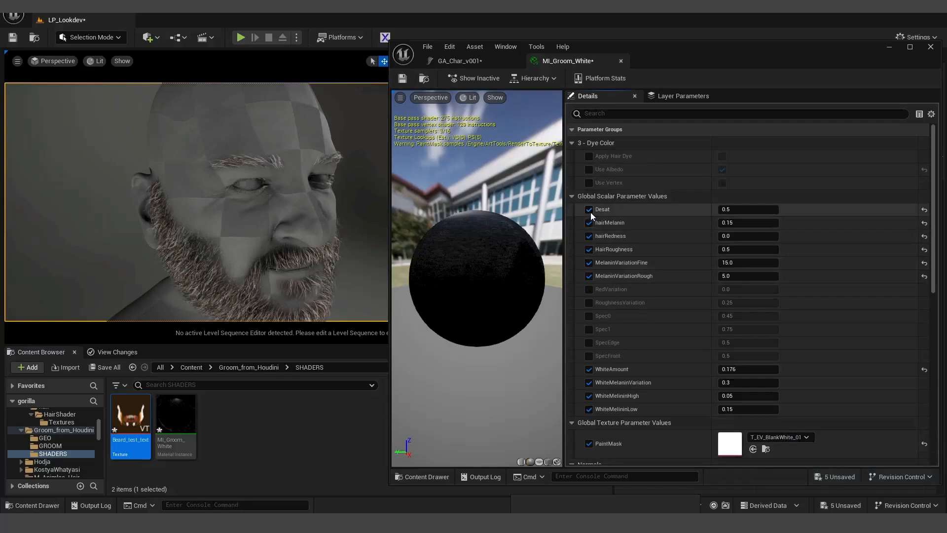
click(589, 369)
click(589, 382)
click(589, 396)
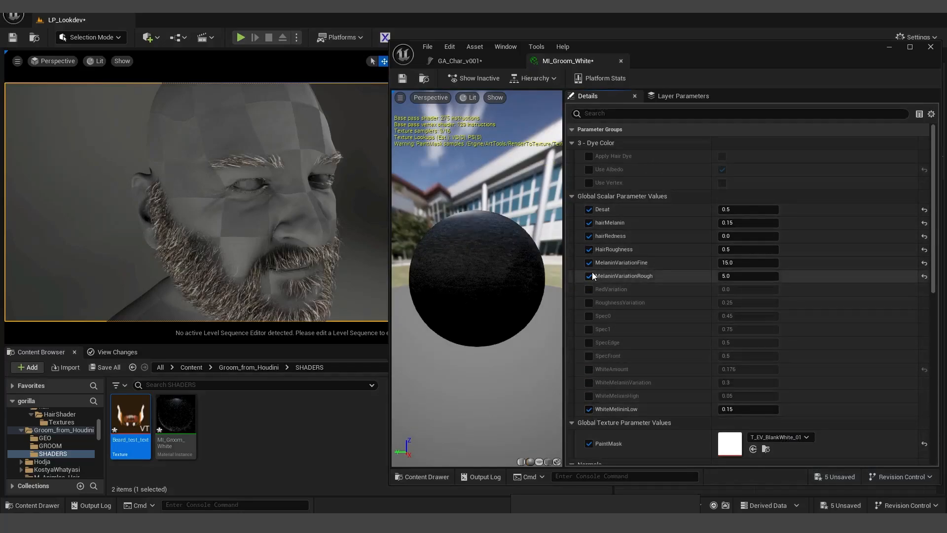
click(589, 276)
click(589, 262)
click(589, 409)
- Set hairMelanin to 0.118 for a light ginger beard and enlarge the viewport
scroll(766, 371, down, 1)
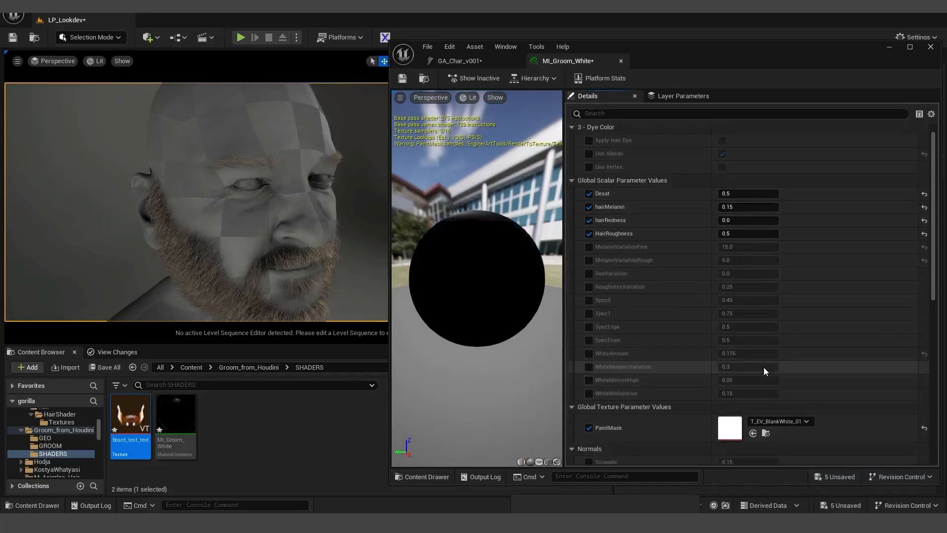
alt+drag(256, 207, 252, 185)
mouse_move(725, 207)
mouse_down()
mouse_move(703, 207)
mouse_move(752, 208)
mouse_move(723, 207)
mouse_up()
alt+drag(237, 207, 294, 254)
drag(305, 346, 305, 395)
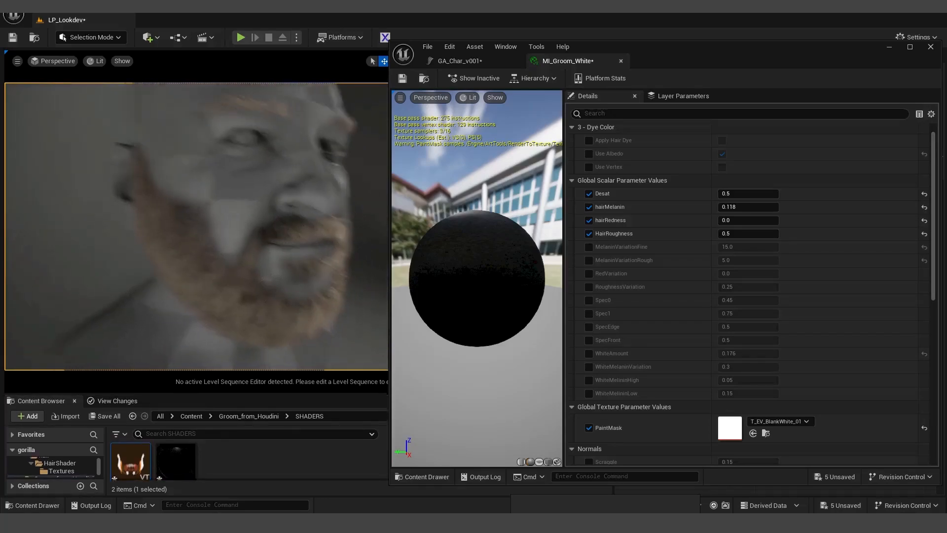
scroll(790, 370, down, 3)
scroll(765, 292, up, 3)
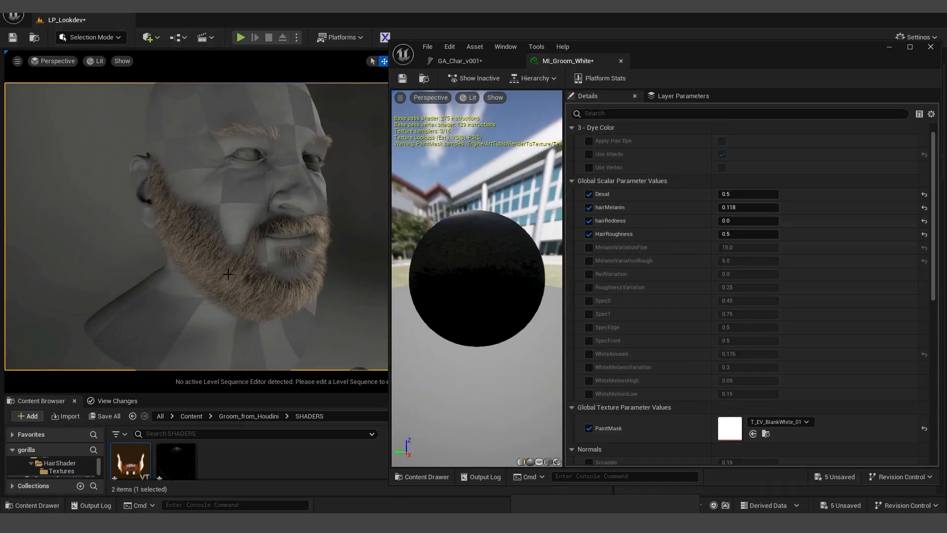
- Re-enable Use Albedo and enable AlbedoBlend
click(589, 155)
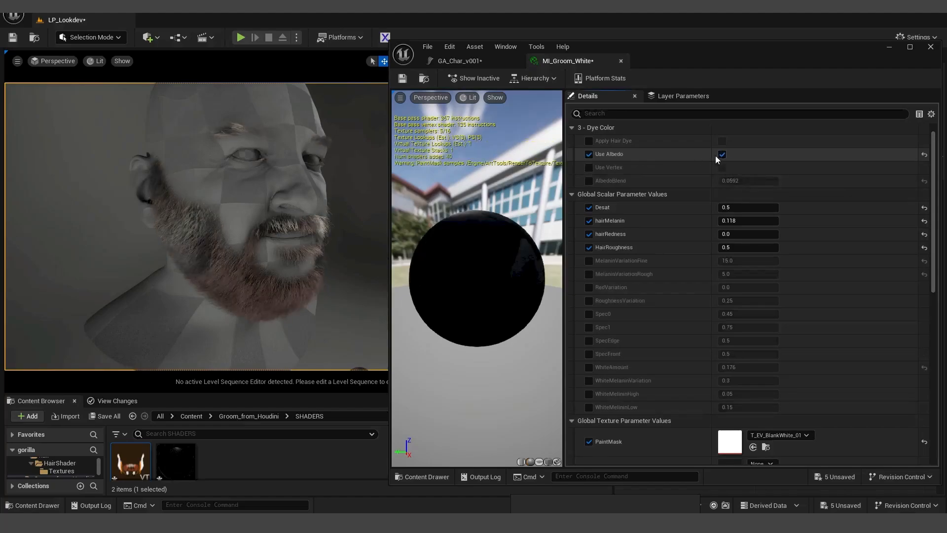
click(589, 180)
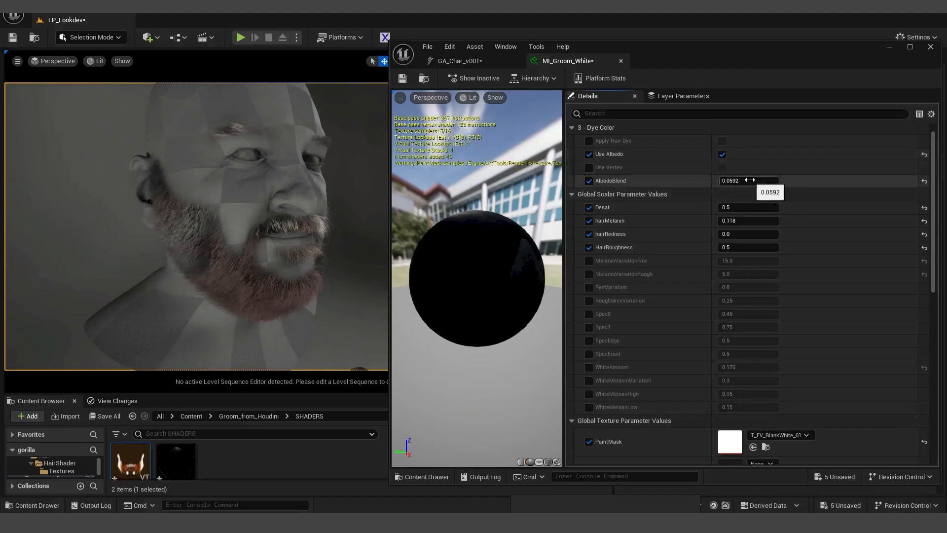
scroll(823, 370, down, 4)
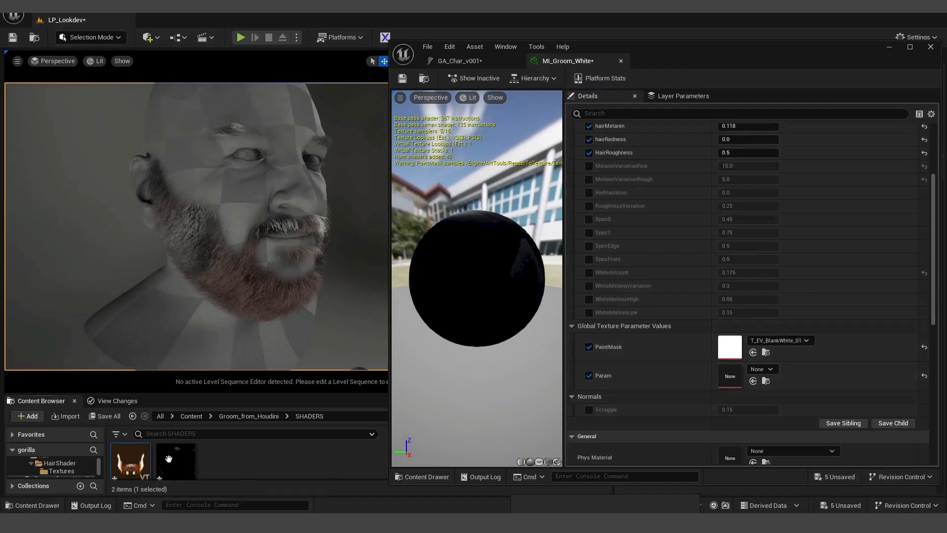
- Assign the Beard_test_text texture to Param and raise AlbedoBlend to 0.1352
drag(168, 459, 730, 375)
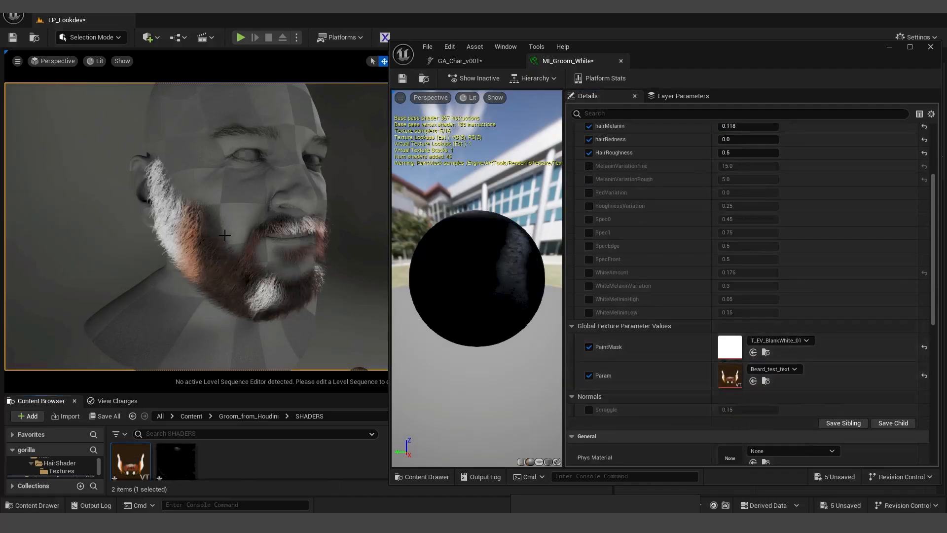
alt+drag(224, 234, 100, 192)
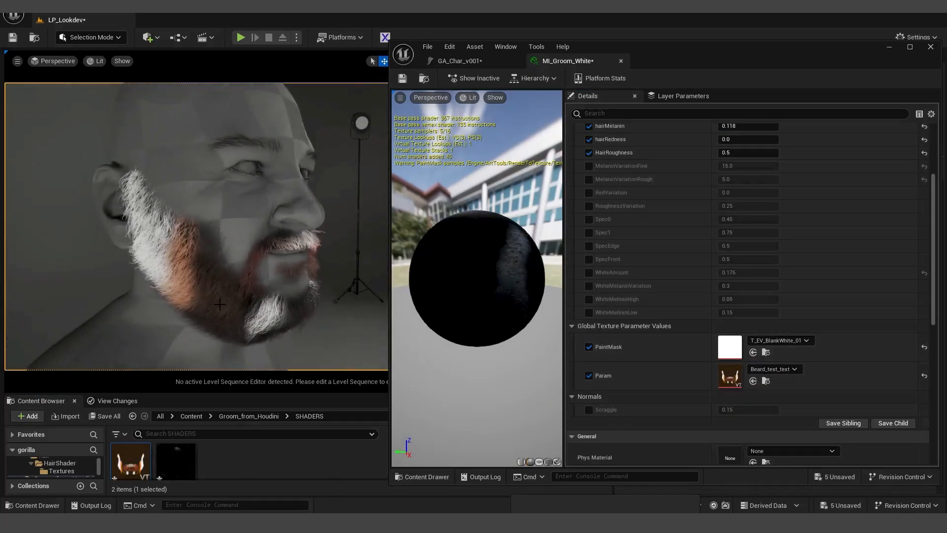
scroll(696, 239, up, 2)
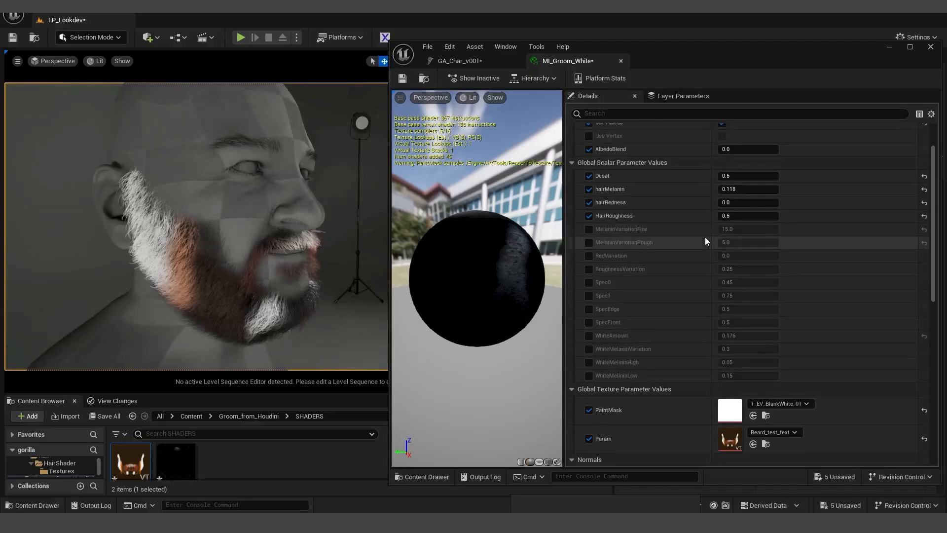
mouse_move(740, 149)
mouse_down()
mouse_move(759, 149)
mouse_move(742, 149)
mouse_up()
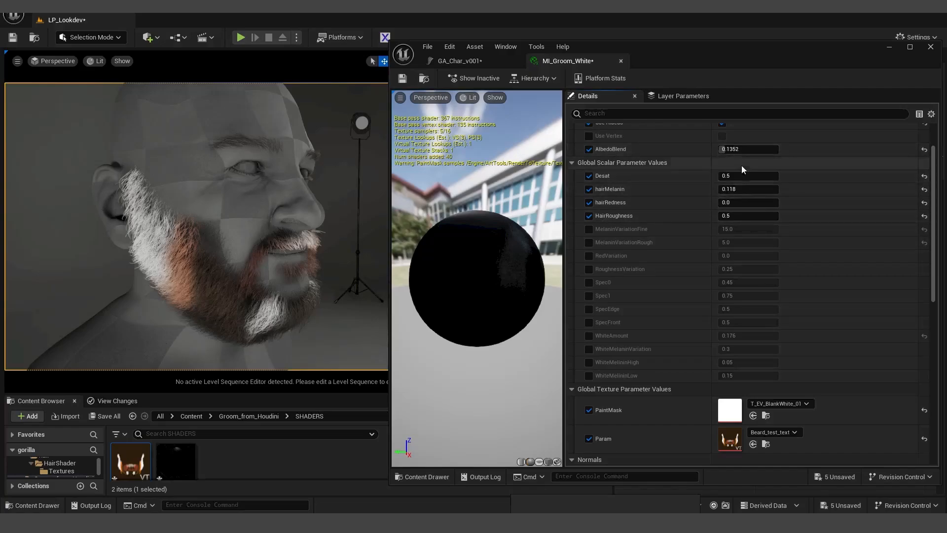
- Enable the four White overrides, raise WhiteAmount to 0.368, and minimize the material editor
click(589, 336)
click(589, 349)
click(589, 362)
click(589, 376)
mouse_move(731, 335)
mouse_down()
mouse_move(755, 335)
mouse_move(739, 336)
mouse_up()
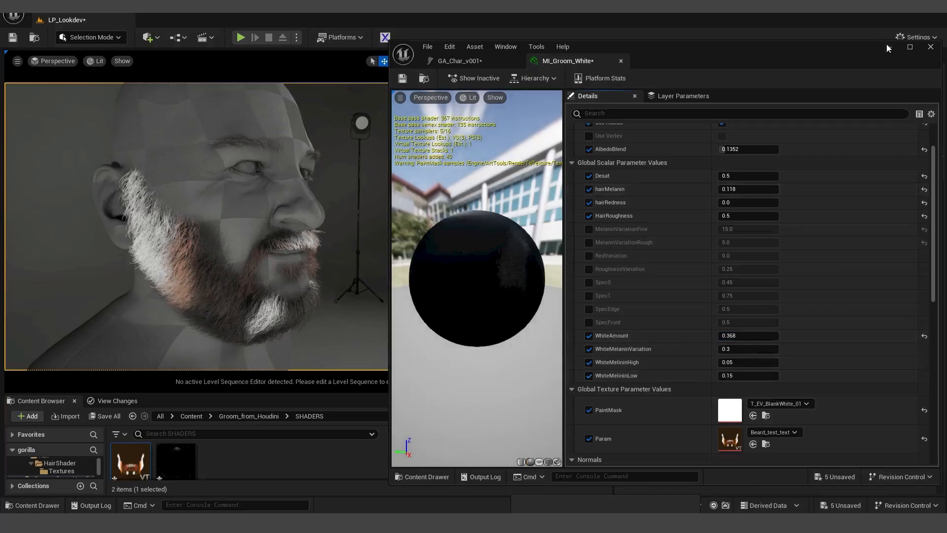
click(889, 47)
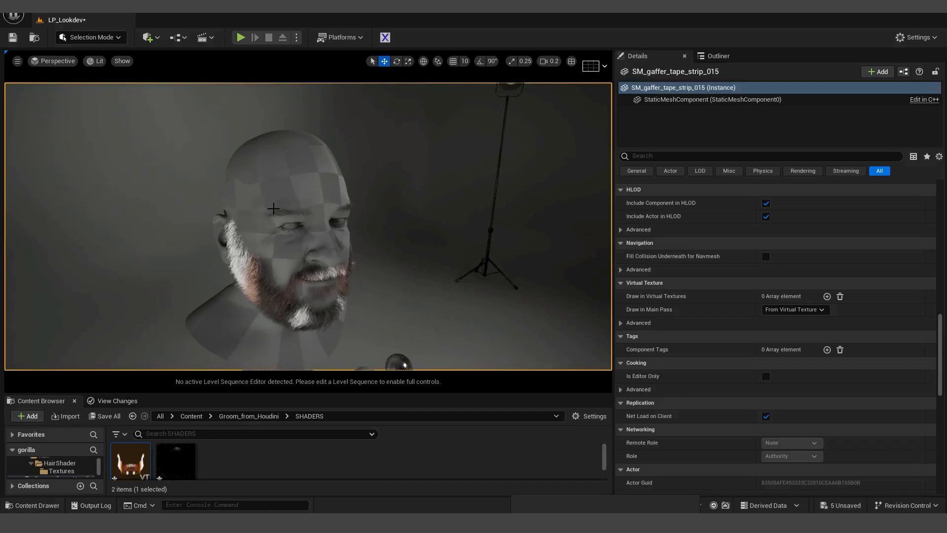
scroll(765, 300, up, 15)
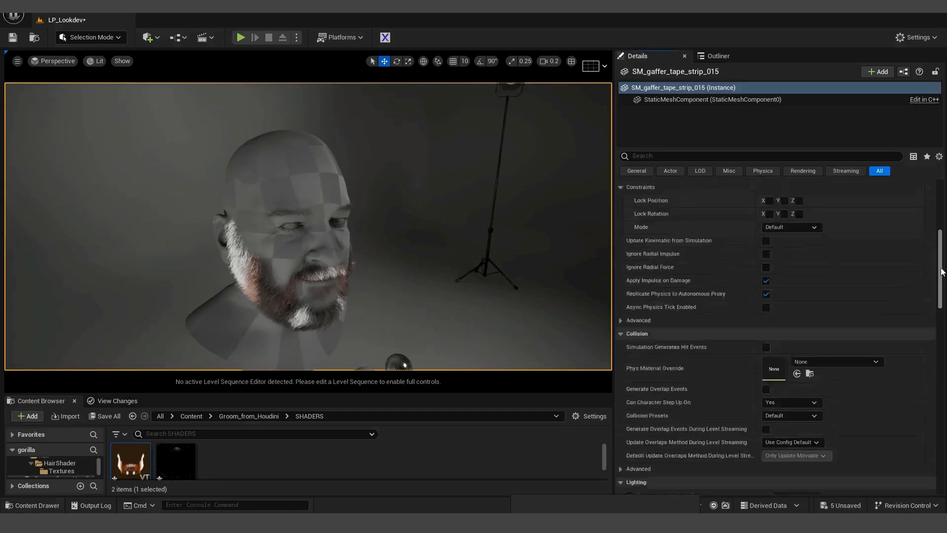